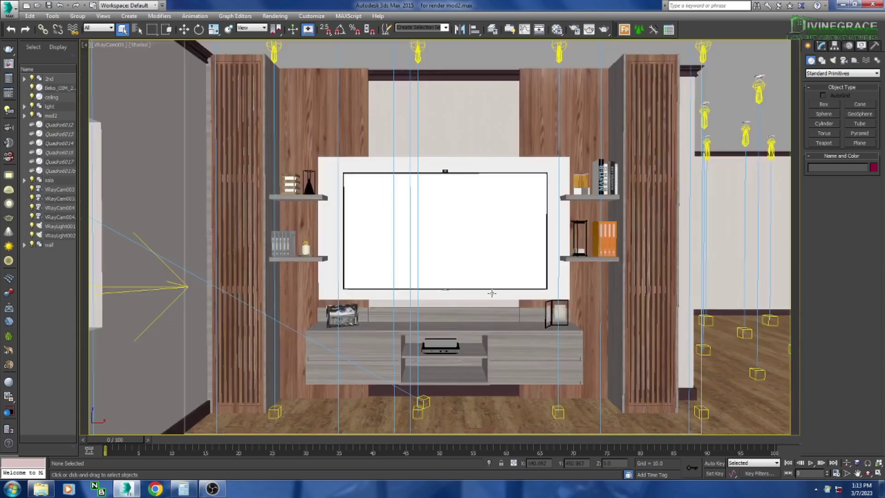
Step: Check the VRayCam003 camera view and render settings, then switch to Top view
{"action": "key", "text": "c"}
{"action": "left_click", "coordinate": [414, 182]}
{"action": "double_click", "coordinate": [411, 175]}
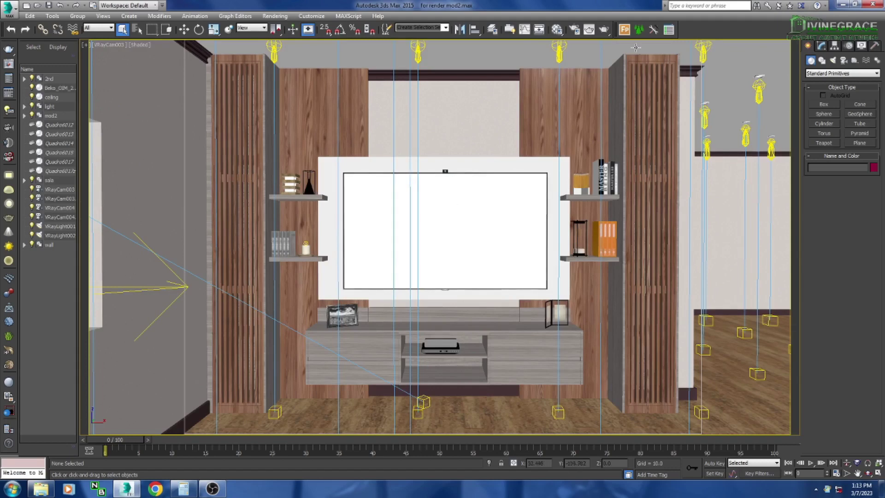
{"action": "key", "text": "F10"}
{"action": "key", "text": "Escape"}
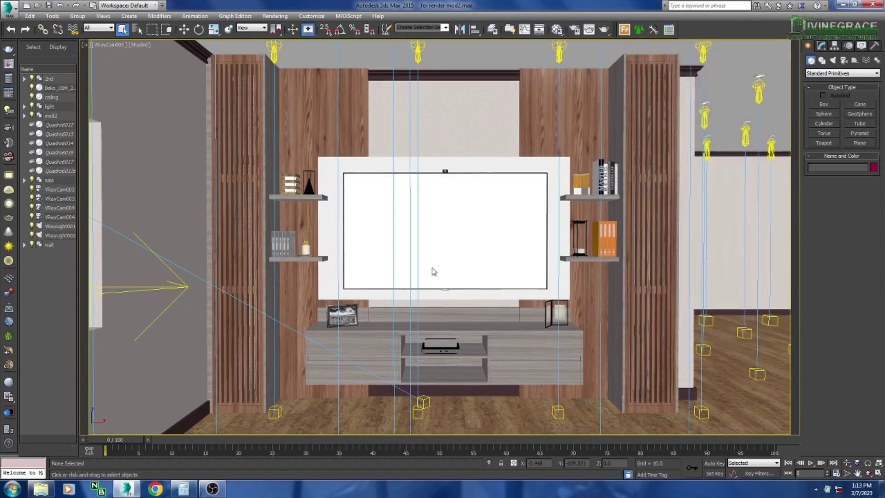
{"action": "key", "text": "t"}
{"action": "scroll", "coordinate": [411, 266], "scroll_direction": "down", "scroll_amount": 6}
{"action": "scroll", "coordinate": [327, 318], "scroll_direction": "up", "scroll_amount": 3}
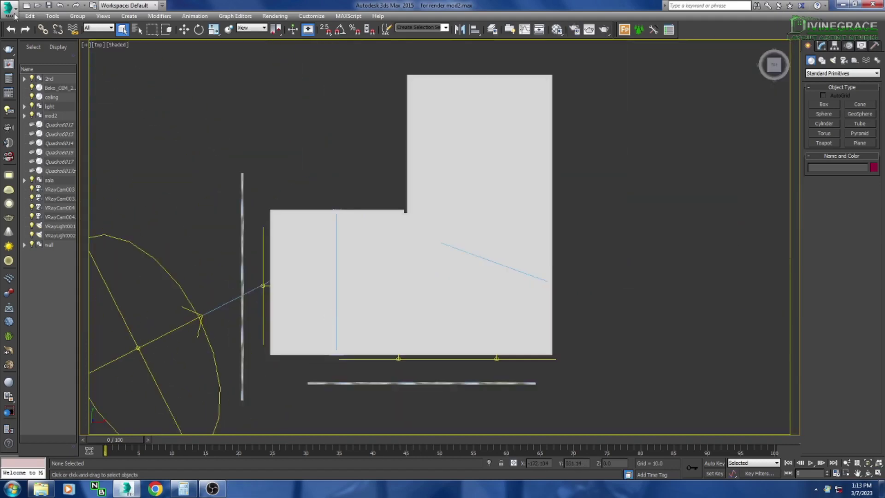
Step: Save the scene as 'for render.max' in the 2nd order folder
{"action": "left_click", "coordinate": [13, 12]}
{"action": "left_click", "coordinate": [28, 143]}
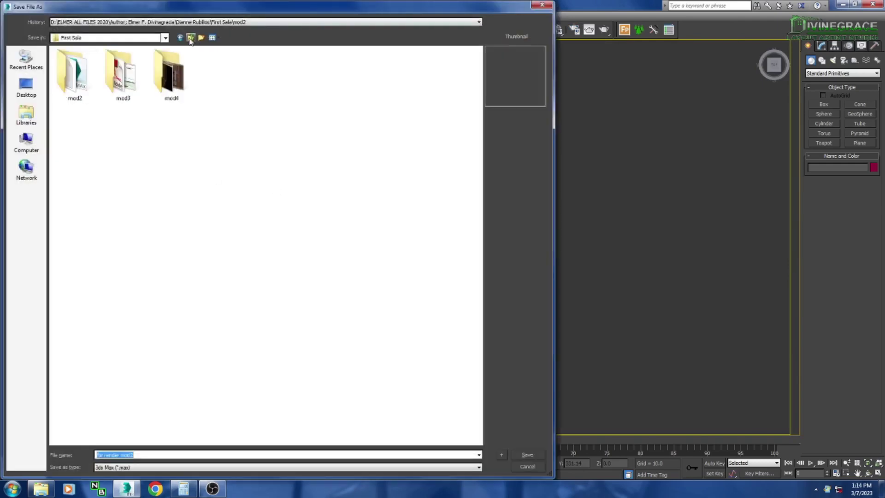
{"action": "left_click", "coordinate": [191, 38]}
{"action": "double_click", "coordinate": [73, 78]}
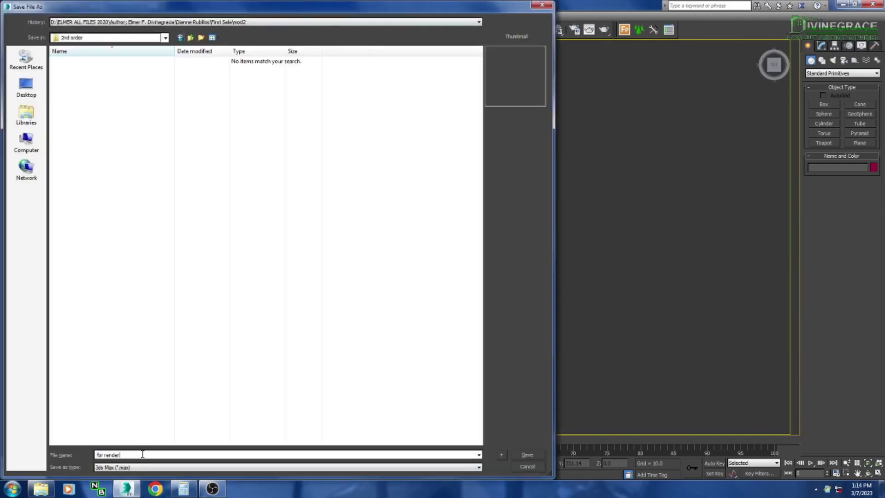
{"action": "type", "text": "mod2"}
{"action": "key", "text": "Return"}
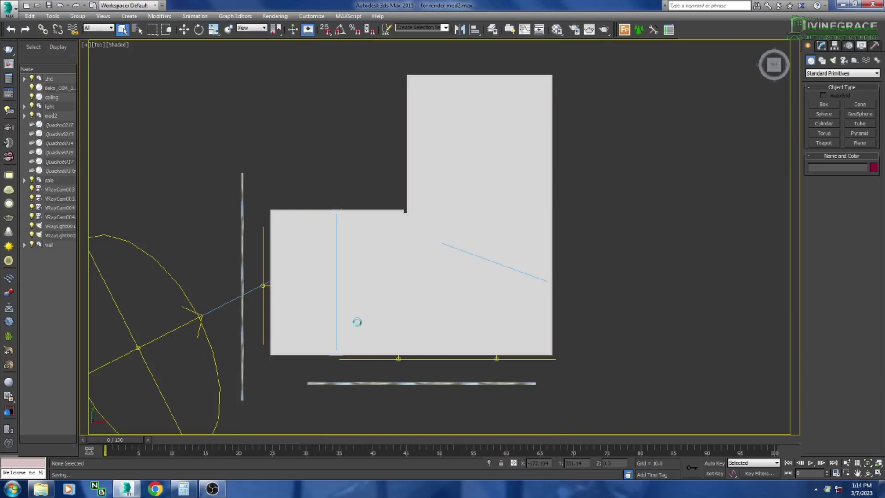
Step: Hide the ceiling and select the wall group in the Scene Explorer
{"action": "left_click", "coordinate": [32, 97]}
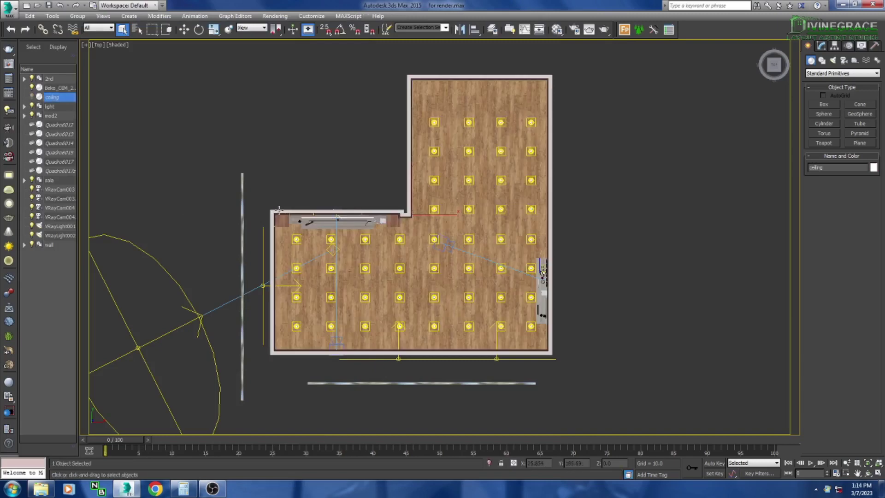
{"action": "left_click", "coordinate": [273, 219]}
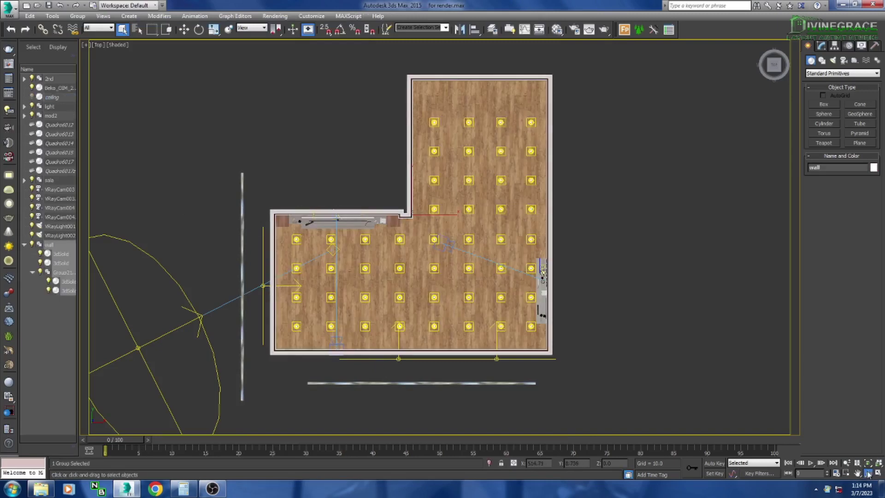
{"action": "left_click_drag", "start_coordinate": [415, 231], "coordinate": [322, 208]}
{"action": "left_click", "coordinate": [29, 106]}
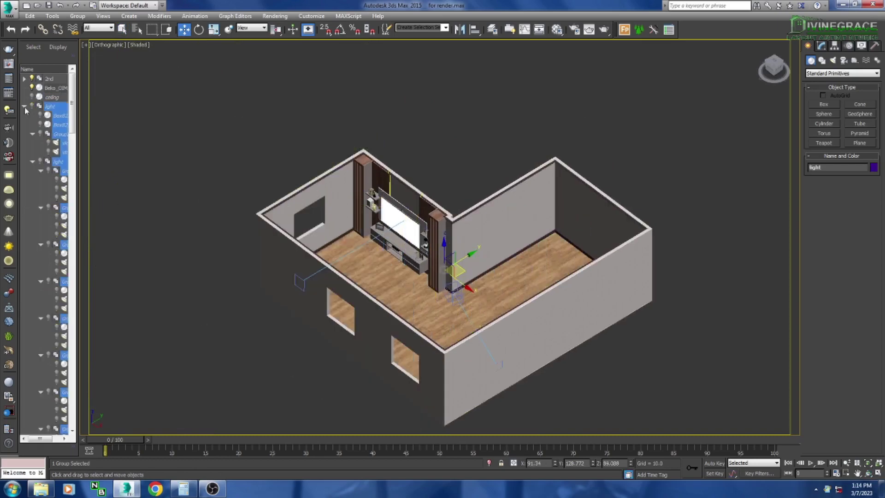
{"action": "left_click", "coordinate": [24, 106]}
{"action": "scroll", "coordinate": [479, 295], "scroll_direction": "up", "scroll_amount": 5}
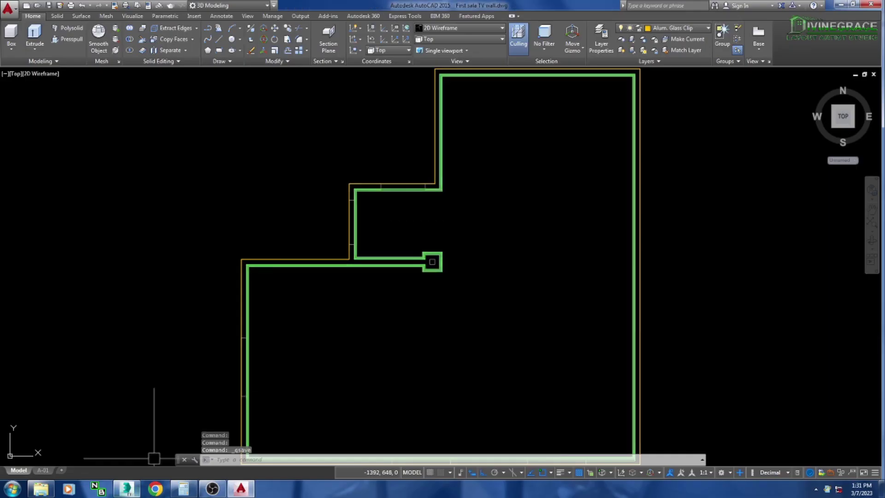
{"action": "key", "text": "alt+Tab"}
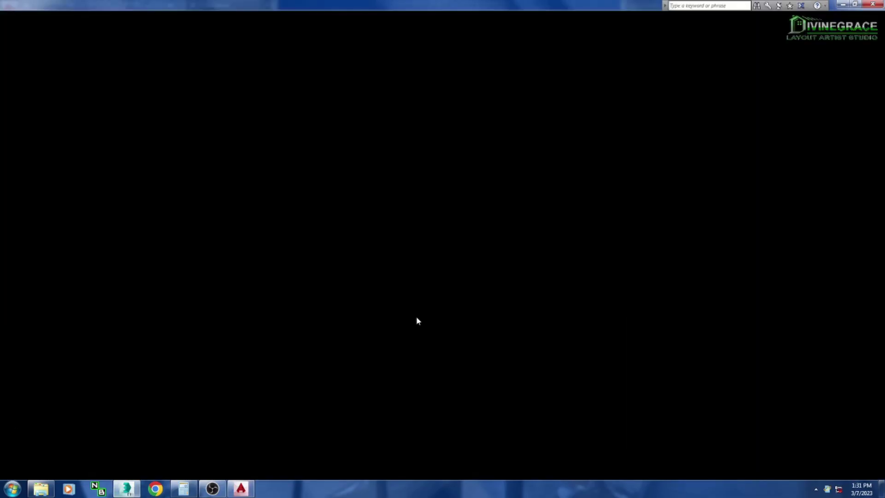
Step: Move the house walls off to the right, clear of the TV unit
{"action": "left_click", "coordinate": [452, 230]}
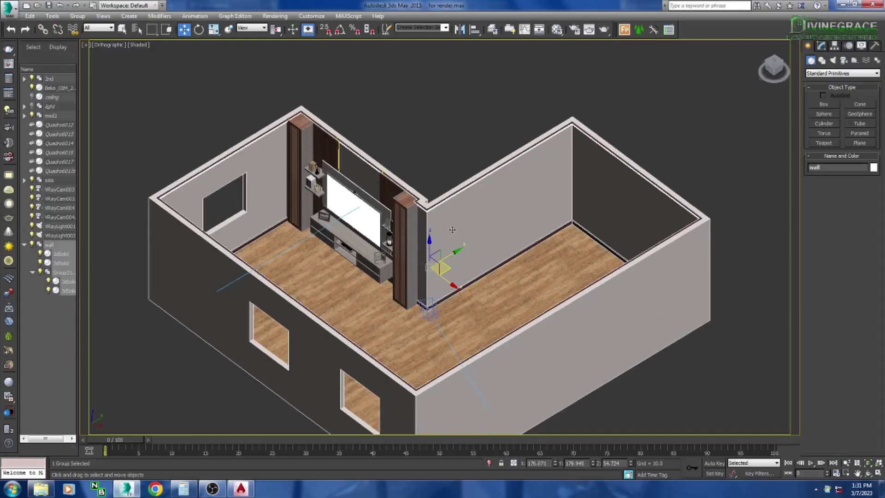
{"action": "scroll", "coordinate": [237, 268], "scroll_direction": "down", "scroll_amount": 2}
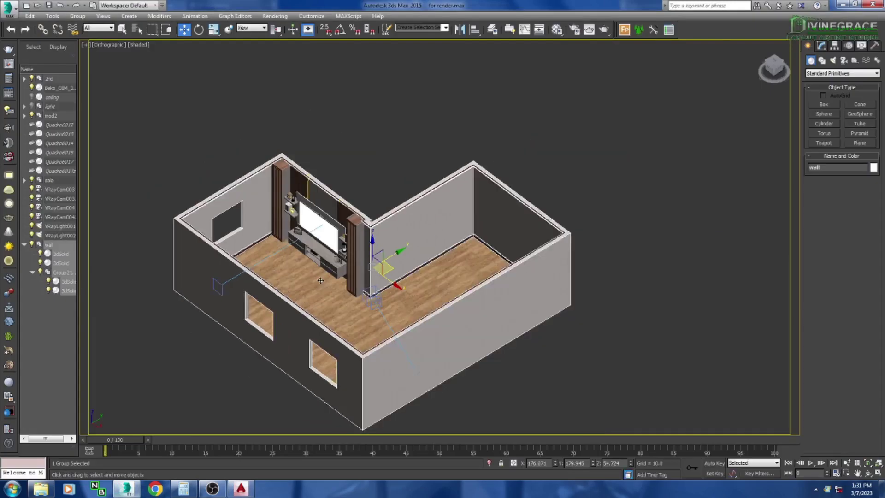
{"action": "middle_click_drag", "start_coordinate": [236, 267], "coordinate": [168, 277]}
{"action": "left_click_drag", "start_coordinate": [306, 217], "coordinate": [636, 188]}
{"action": "scroll", "coordinate": [420, 269], "scroll_direction": "down", "scroll_amount": 2}
{"action": "scroll", "coordinate": [572, 203], "scroll_direction": "up", "scroll_amount": 5}
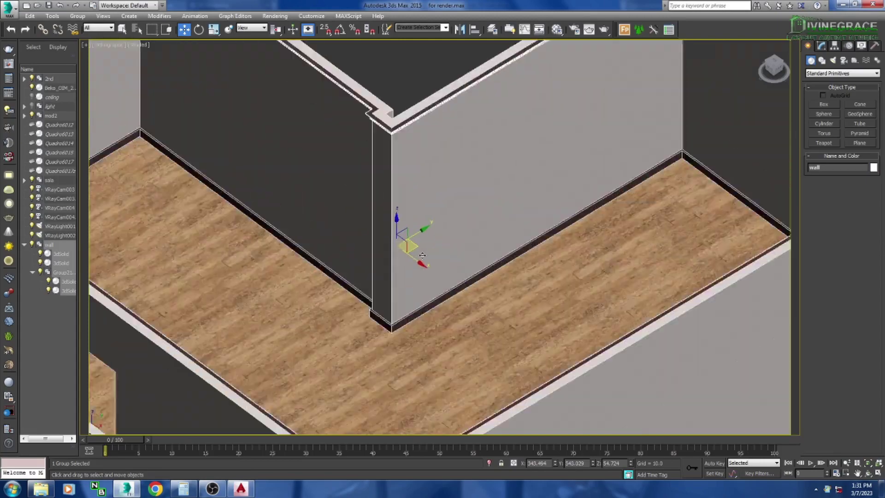
{"action": "scroll", "coordinate": [507, 208], "scroll_direction": "down", "scroll_amount": 2}
{"action": "scroll", "coordinate": [362, 308], "scroll_direction": "down", "scroll_amount": 3}
{"action": "scroll", "coordinate": [362, 308], "scroll_direction": "up", "scroll_amount": 2}
{"action": "scroll", "coordinate": [256, 230], "scroll_direction": "down", "scroll_amount": 3}
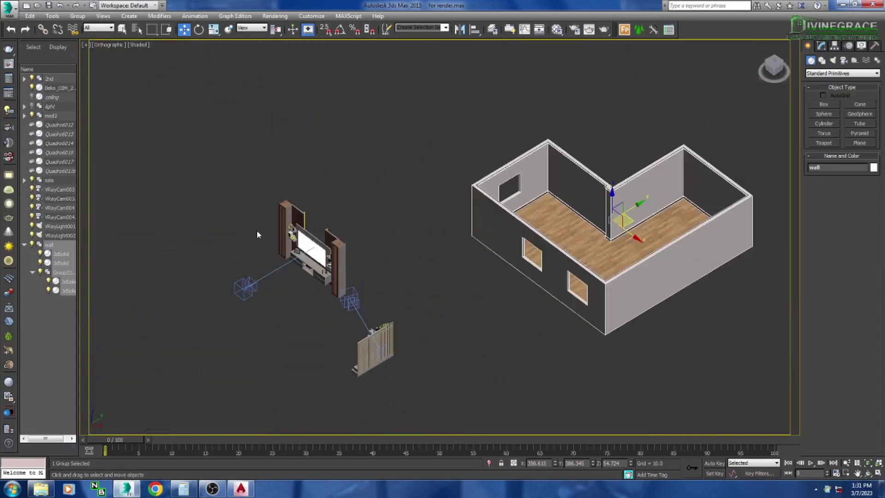
{"action": "scroll", "coordinate": [256, 231], "scroll_direction": "up", "scroll_amount": 2}
{"action": "middle_click_drag", "start_coordinate": [406, 277], "coordinate": [429, 296], "text": "alt"}
{"action": "scroll", "coordinate": [429, 295], "scroll_direction": "up", "scroll_amount": 3}
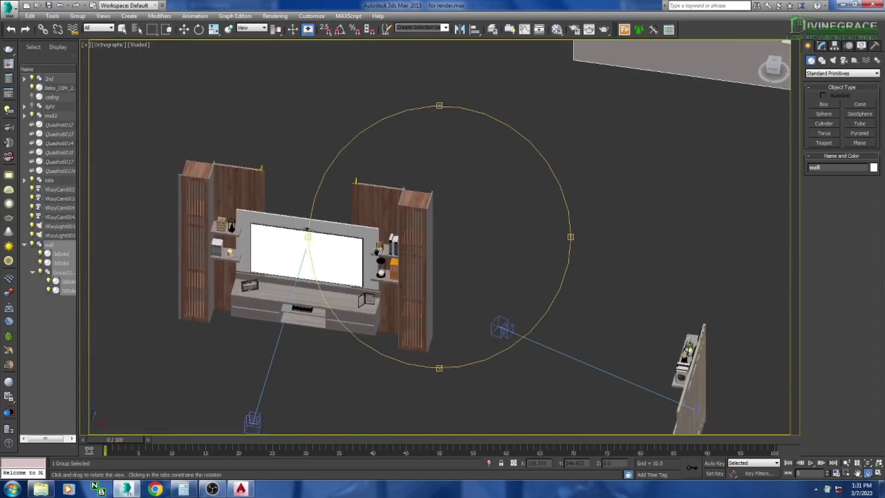
{"action": "key", "text": "Escape"}
Step: Import the AutoCAD drawing from the client's 2nd order project folder
{"action": "left_click", "coordinate": [9, 7]}
{"action": "left_click", "coordinate": [32, 136]}
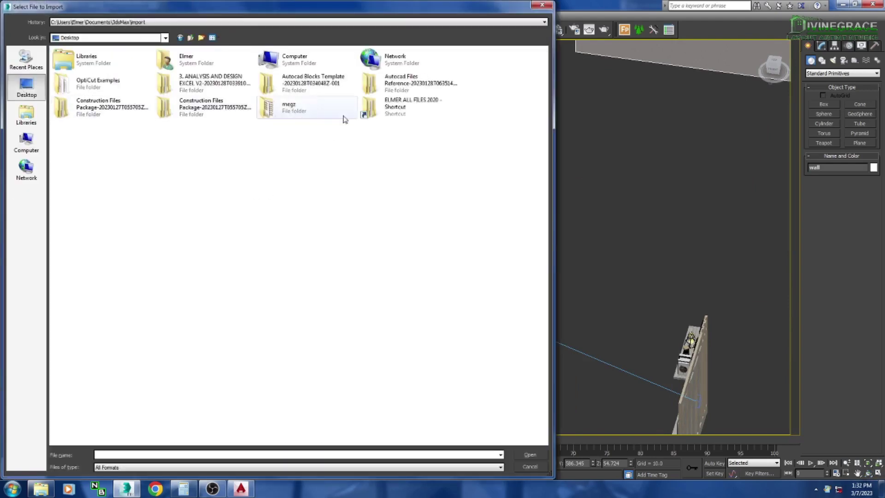
{"action": "double_click", "coordinate": [365, 210]}
{"action": "double_click", "coordinate": [414, 210]}
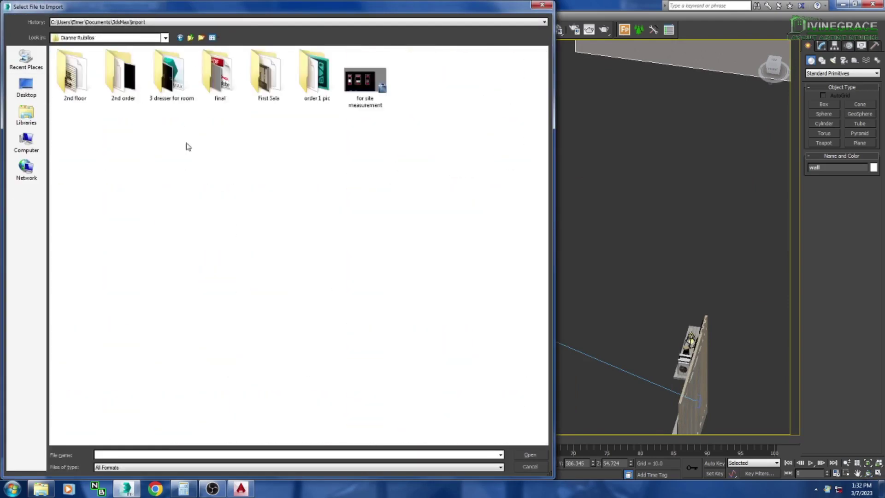
{"action": "left_click", "coordinate": [220, 76]}
{"action": "double_click", "coordinate": [126, 92]}
{"action": "double_click", "coordinate": [88, 68]}
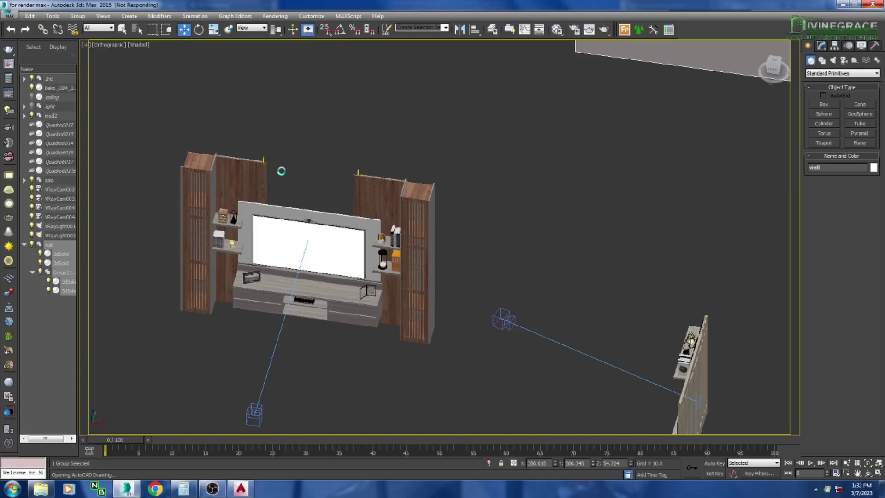
Step: Accept the AutoCAD import options, zoom onto the imported roof, and open the Material Editor
{"action": "left_click", "coordinate": [461, 372]}
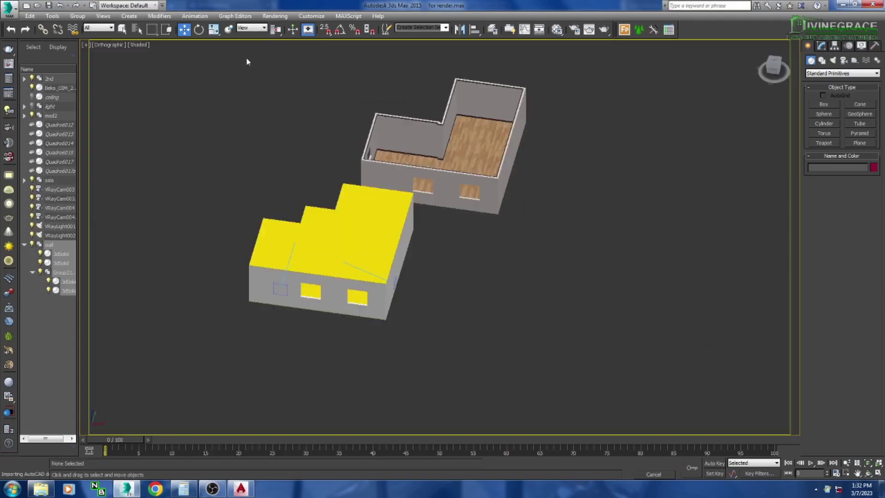
{"action": "scroll", "coordinate": [322, 278], "scroll_direction": "up", "scroll_amount": 5}
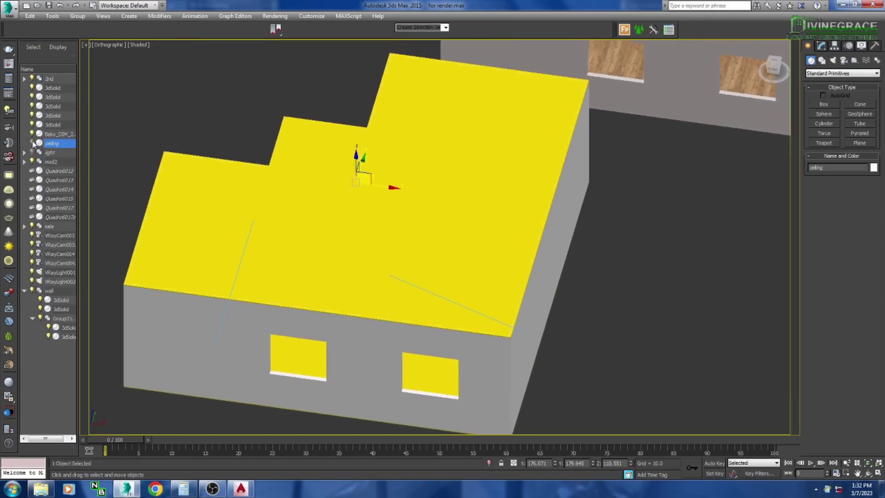
{"action": "left_click", "coordinate": [87, 182]}
{"action": "key", "text": "m"}
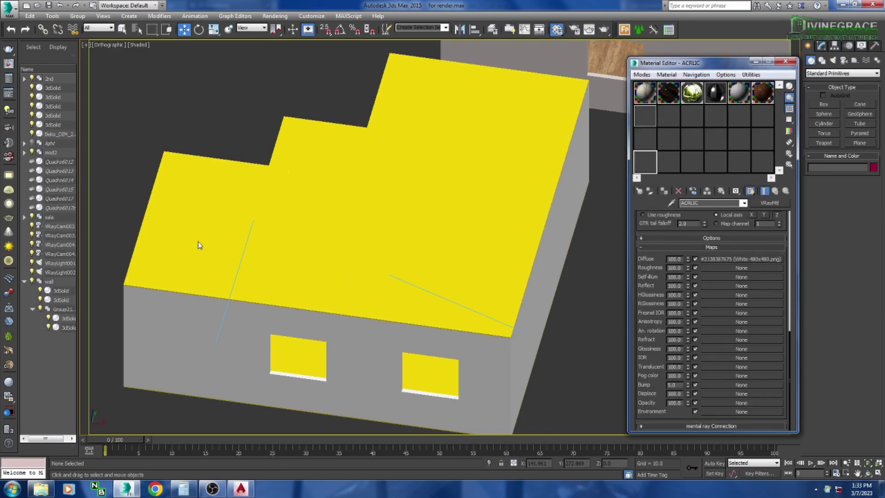
Step: Give the imported roof the ceiling material, rename it, and hide it
{"action": "left_click", "coordinate": [359, 223]}
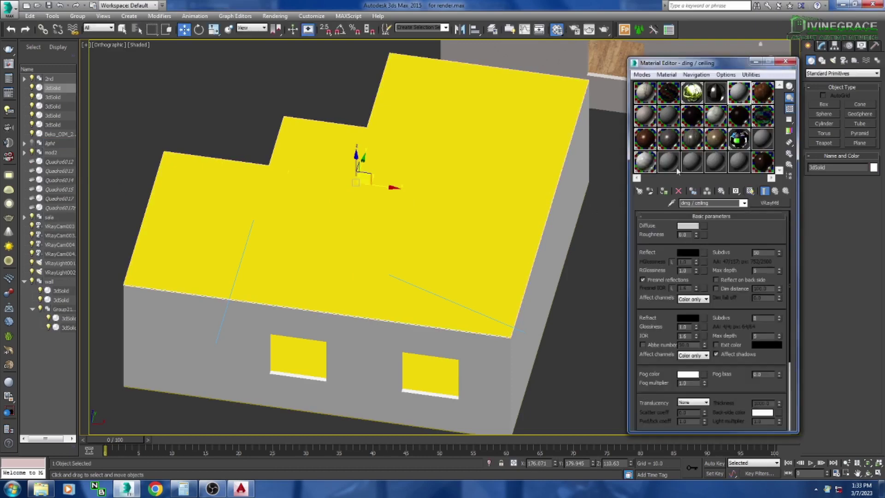
{"action": "left_click", "coordinate": [650, 192]}
{"action": "right_click", "coordinate": [53, 88]}
{"action": "left_click", "coordinate": [71, 128]}
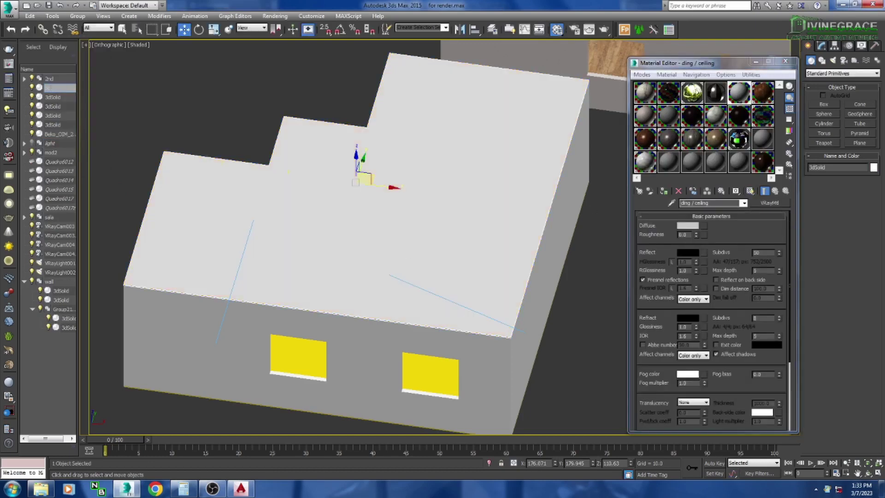
{"action": "type", "text": "ceiling"}
{"action": "left_click", "coordinate": [31, 87]}
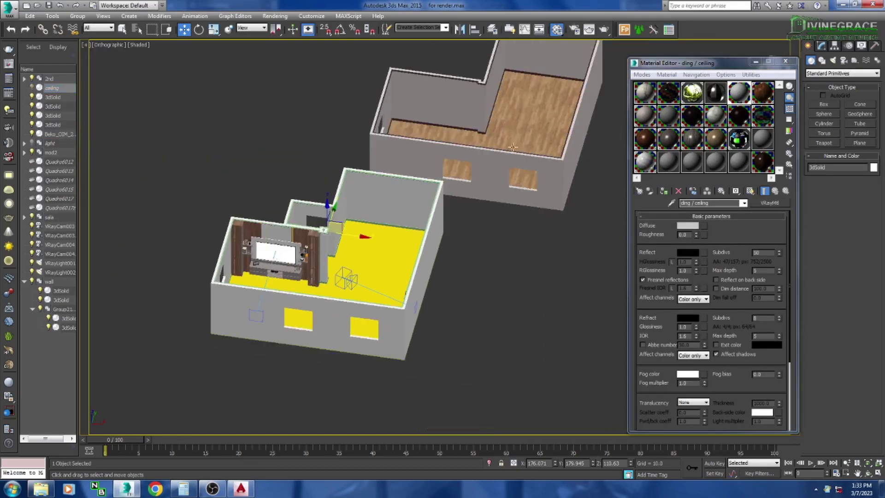
{"action": "left_click", "coordinate": [461, 185]}
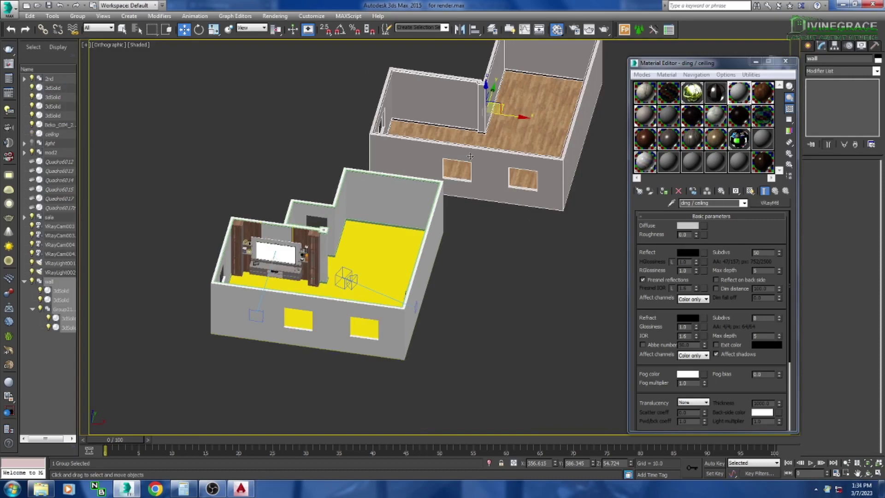
{"action": "left_click", "coordinate": [77, 16]}
Step: Ungroup the walls and assign 15 - WOOD FLOOR to the yellow floor
{"action": "left_click", "coordinate": [84, 40]}
{"action": "scroll", "coordinate": [600, 93], "scroll_direction": "up", "scroll_amount": 2}
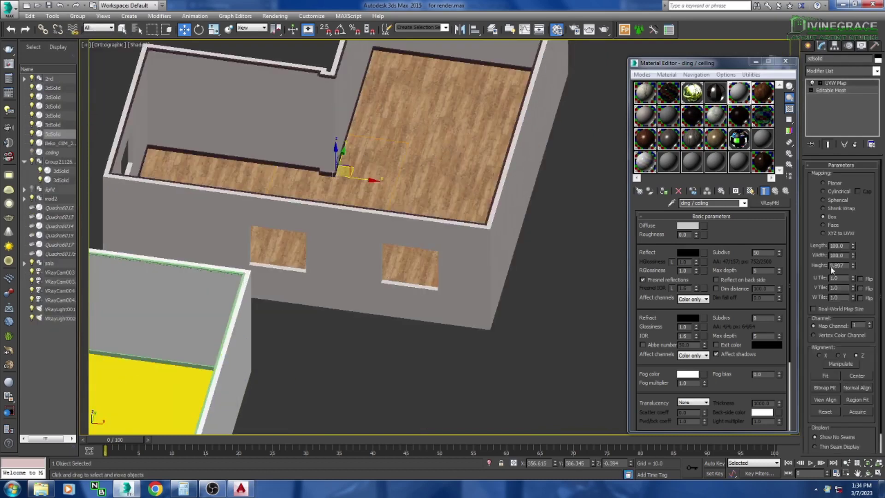
{"action": "scroll", "coordinate": [562, 119], "scroll_direction": "down", "scroll_amount": 3}
{"action": "left_click", "coordinate": [322, 295]}
{"action": "left_click", "coordinate": [763, 92]}
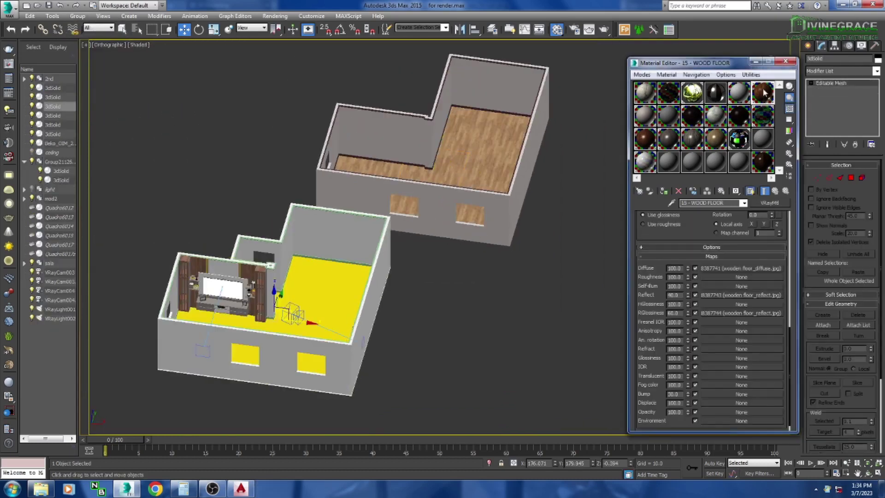
{"action": "left_click", "coordinate": [663, 192]}
Step: Add a Box UVW Map modifier to the floor
{"action": "left_click", "coordinate": [875, 71]}
{"action": "scroll", "coordinate": [830, 300], "scroll_direction": "down", "scroll_amount": 10}
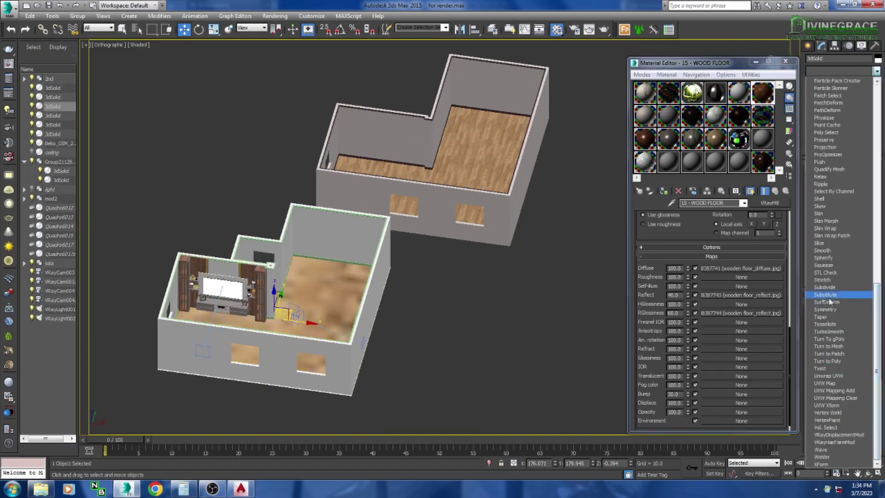
{"action": "left_click", "coordinate": [828, 383]}
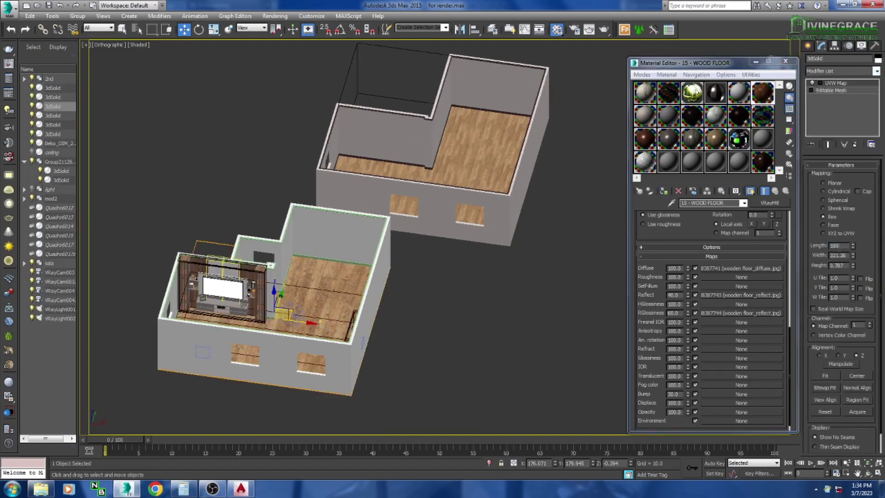
{"action": "scroll", "coordinate": [265, 321], "scroll_direction": "up", "scroll_amount": 3}
{"action": "scroll", "coordinate": [322, 276], "scroll_direction": "down", "scroll_amount": 2}
{"action": "scroll", "coordinate": [443, 136], "scroll_direction": "up", "scroll_amount": 6}
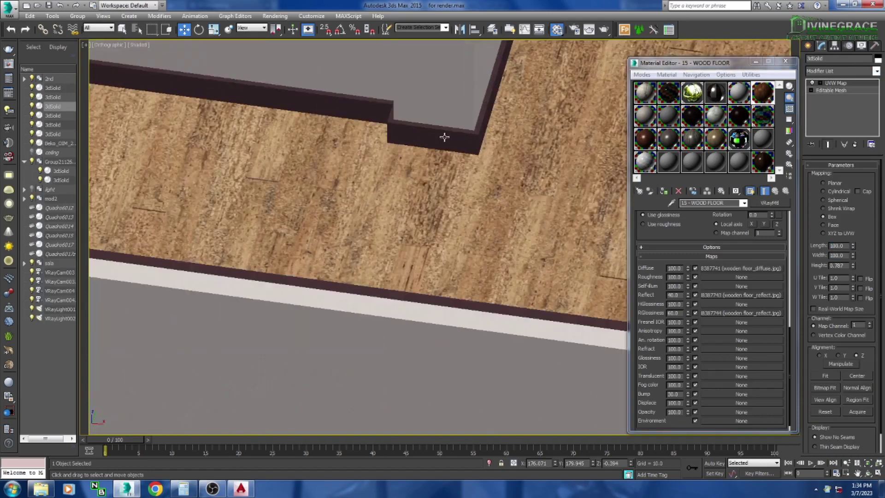
{"action": "left_click", "coordinate": [441, 139]}
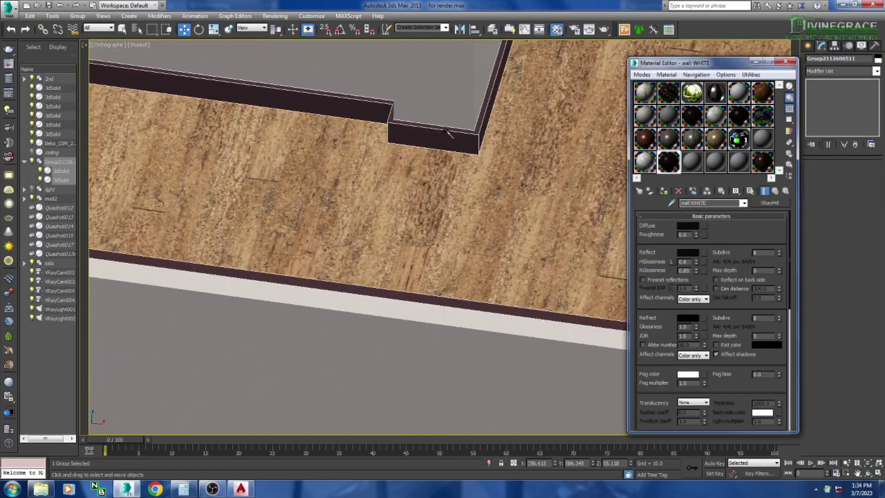
Step: Review the wood floor and white wall materials and pick a blank material slot
{"action": "left_click", "coordinate": [739, 114]}
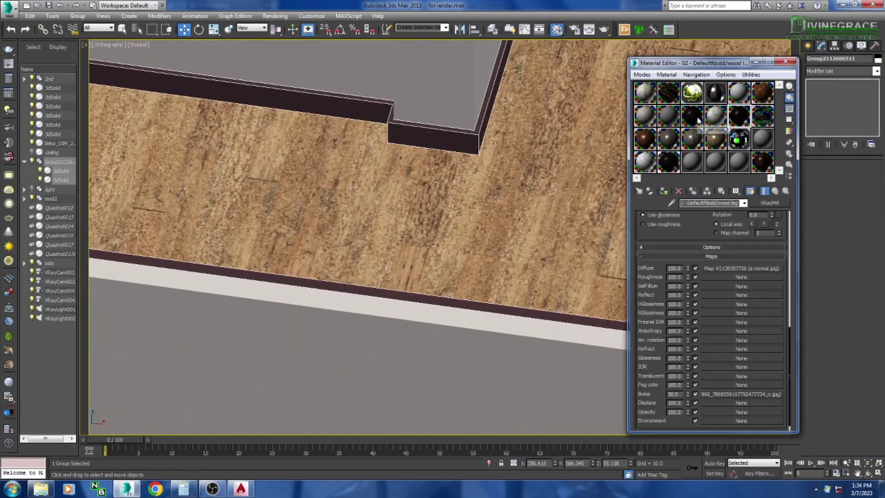
{"action": "left_click", "coordinate": [677, 156]}
{"action": "left_click", "coordinate": [678, 191]}
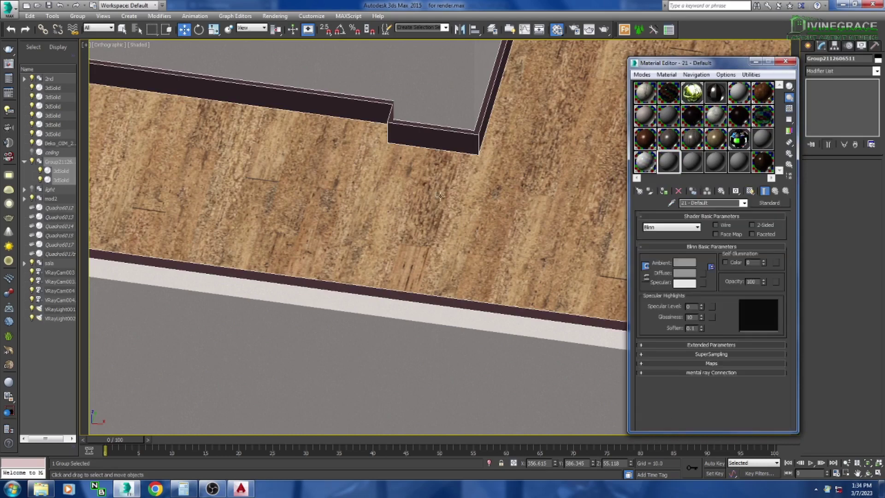
{"action": "scroll", "coordinate": [389, 205], "scroll_direction": "down", "scroll_amount": 5}
{"action": "scroll", "coordinate": [389, 205], "scroll_direction": "up", "scroll_amount": 5}
{"action": "scroll", "coordinate": [388, 204], "scroll_direction": "up", "scroll_amount": 3}
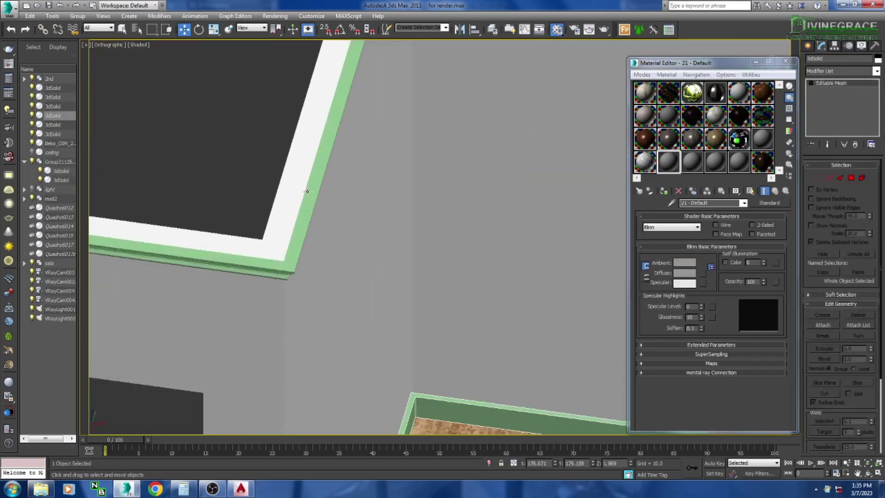
Step: Group the two ceiling moulding pieces under the name 'moulding'
{"action": "left_click", "coordinate": [78, 15]}
{"action": "left_click", "coordinate": [85, 24]}
{"action": "type", "text": "lding"}
{"action": "key", "text": "Return"}
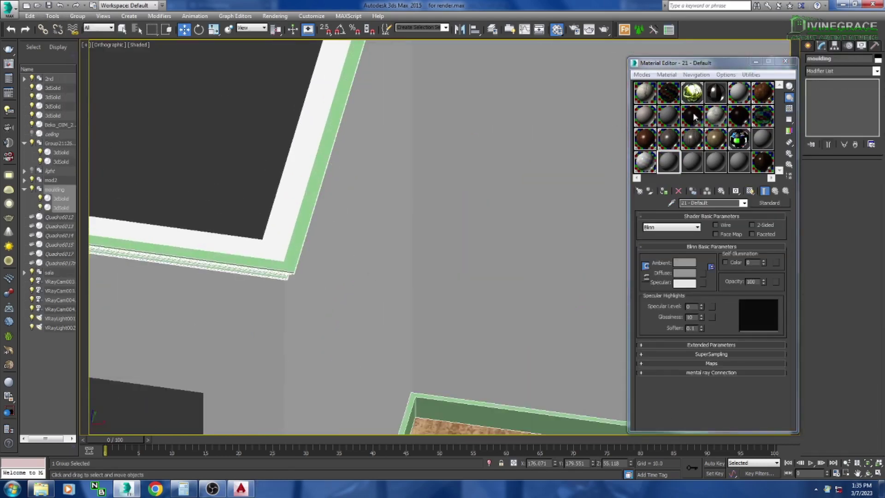
{"action": "left_click_drag", "start_coordinate": [669, 161], "coordinate": [306, 263]}
{"action": "key", "text": "Return"}
{"action": "scroll", "coordinate": [362, 256], "scroll_direction": "down", "scroll_amount": 3}
{"action": "scroll", "coordinate": [361, 256], "scroll_direction": "down", "scroll_amount": 3}
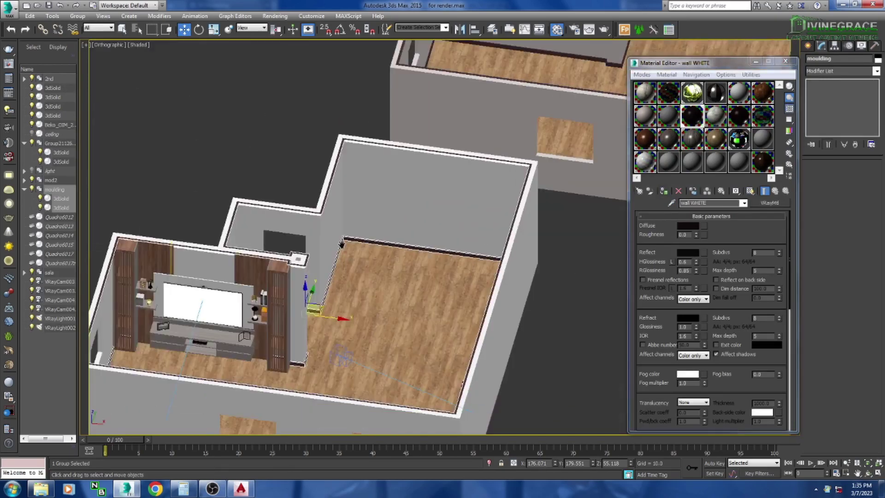
Step: Inspect the concrete wall material and its UVW mapping, then select the floor
{"action": "left_click", "coordinate": [722, 149]}
{"action": "left_click", "coordinate": [669, 161]}
{"action": "left_click_drag", "start_coordinate": [668, 162], "coordinate": [463, 88]}
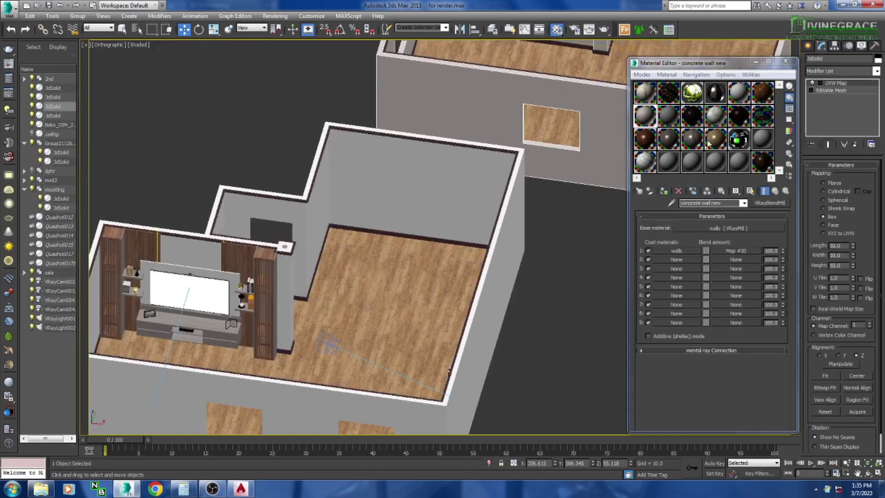
{"action": "left_click", "coordinate": [463, 88]}
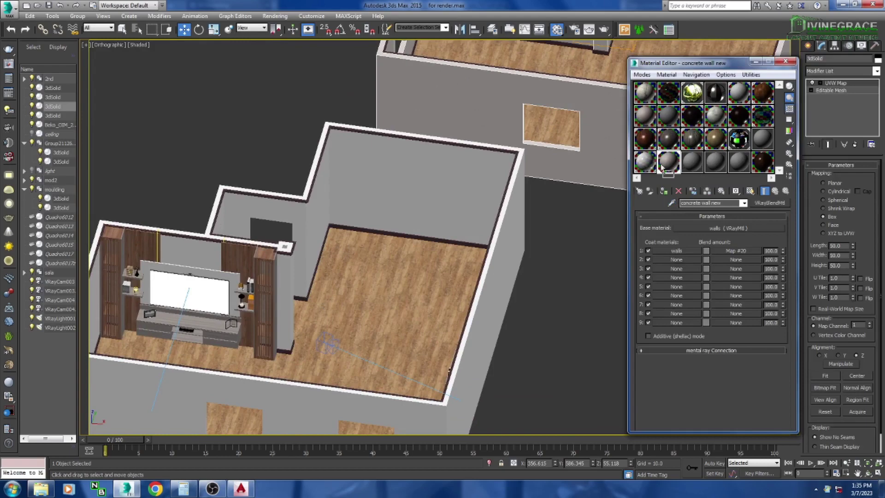
{"action": "left_click", "coordinate": [415, 276]}
{"action": "left_click", "coordinate": [448, 282]}
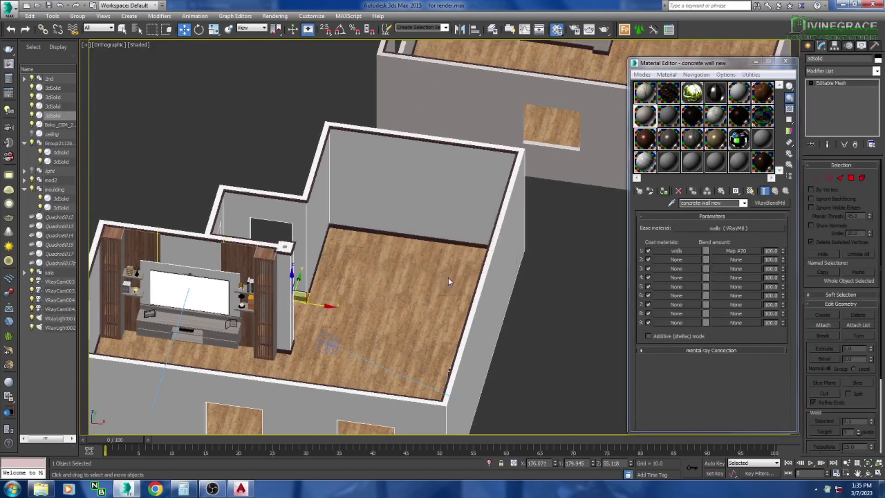
Step: Give the floor a Box UVW Map with size 50
{"action": "left_click", "coordinate": [876, 70]}
{"action": "left_click", "coordinate": [825, 387]}
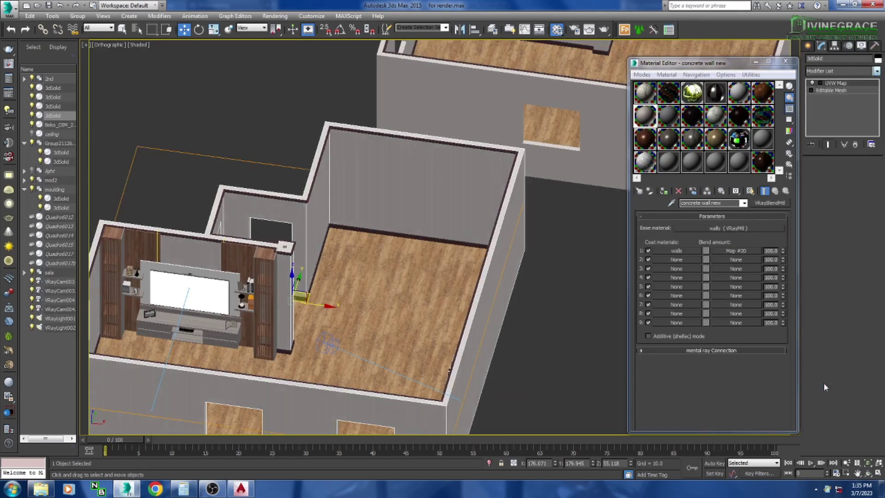
{"action": "type", "text": "50"}
{"action": "key", "text": "Return"}
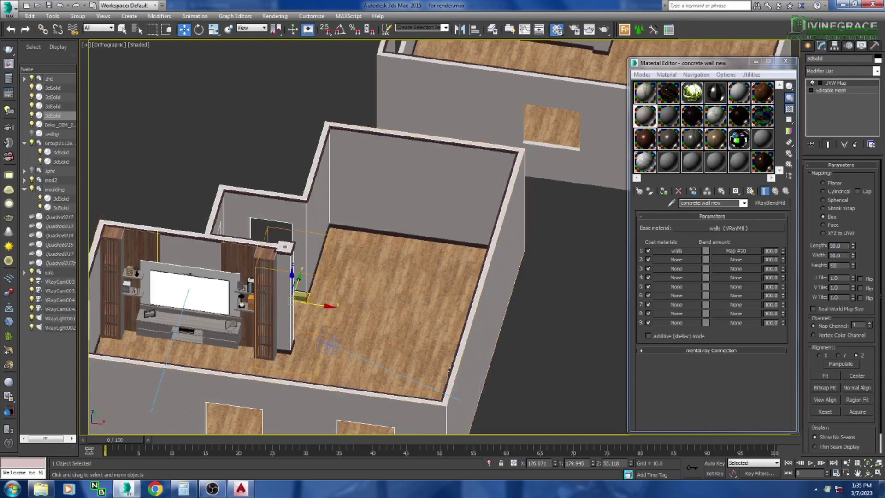
{"action": "scroll", "coordinate": [552, 219], "scroll_direction": "down", "scroll_amount": 2}
{"action": "scroll", "coordinate": [551, 220], "scroll_direction": "down", "scroll_amount": 3}
Step: Close the Material Editor and delete the second imported room in Top view
{"action": "middle_click_drag", "start_coordinate": [551, 219], "coordinate": [432, 259]}
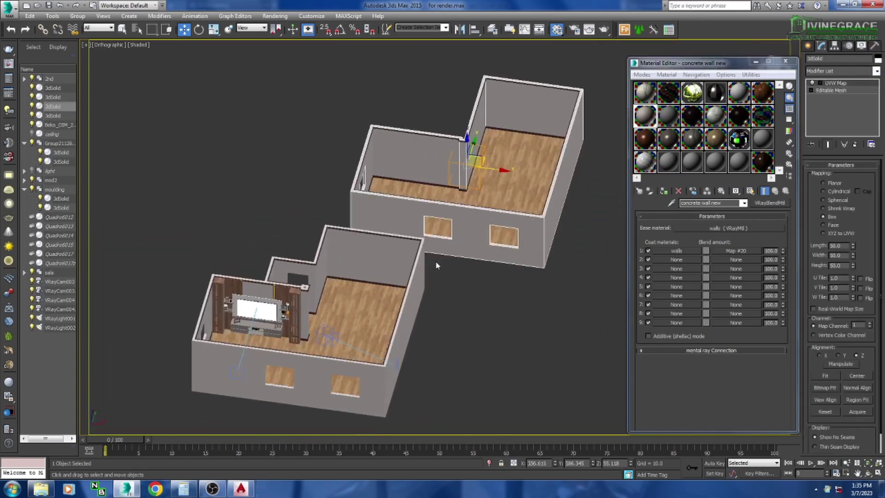
{"action": "key", "text": "t"}
{"action": "scroll", "coordinate": [297, 289], "scroll_direction": "up", "scroll_amount": 4}
{"action": "middle_click_drag", "start_coordinate": [297, 289], "coordinate": [296, 443]}
{"action": "key", "text": "m"}
{"action": "scroll", "coordinate": [381, 319], "scroll_direction": "down", "scroll_amount": 3}
{"action": "left_click_drag", "start_coordinate": [362, 105], "coordinate": [575, 296]}
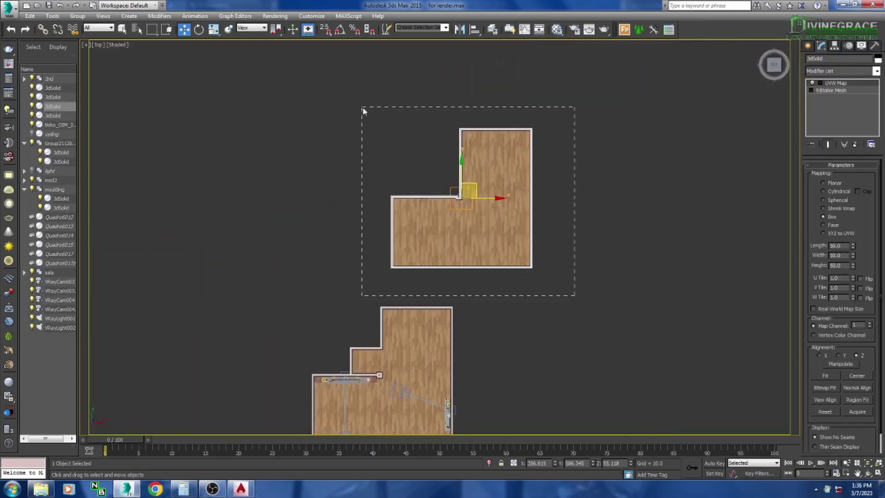
{"action": "key", "text": "Delete"}
{"action": "middle_click_drag", "start_coordinate": [375, 198], "coordinate": [397, 249]}
{"action": "scroll", "coordinate": [398, 248], "scroll_direction": "up", "scroll_amount": 2}
Step: Select the TV unit group together with the picture frame
{"action": "left_click", "coordinate": [869, 475]}
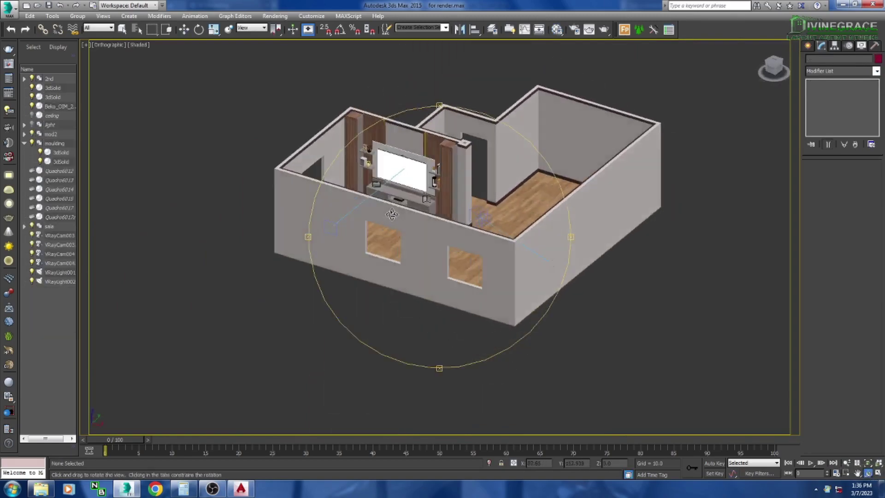
{"action": "left_click_drag", "start_coordinate": [415, 231], "coordinate": [438, 302]}
{"action": "scroll", "coordinate": [438, 302], "scroll_direction": "up", "scroll_amount": 5}
{"action": "key", "text": "w"}
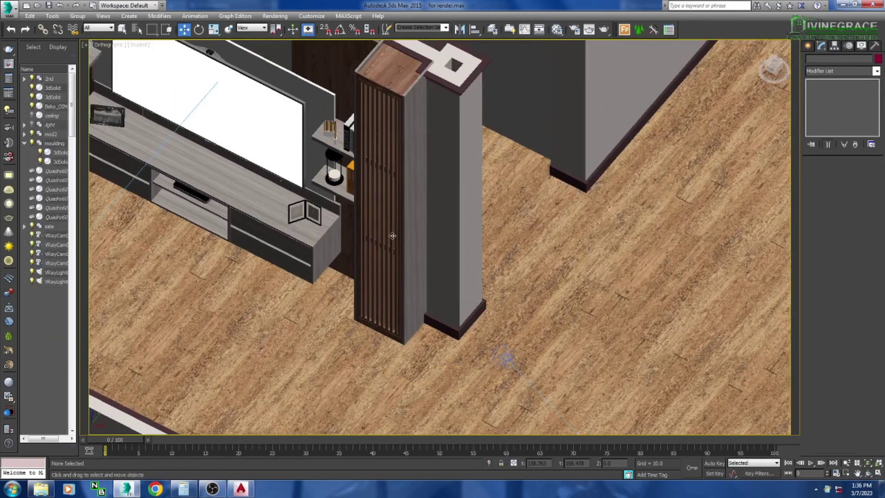
{"action": "scroll", "coordinate": [438, 302], "scroll_direction": "down", "scroll_amount": 5}
{"action": "left_click", "coordinate": [350, 172]}
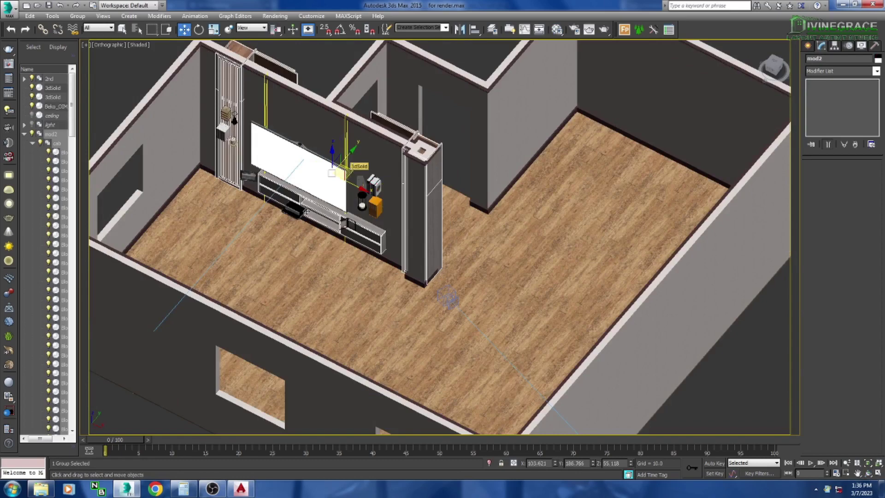
{"action": "scroll", "coordinate": [304, 164], "scroll_direction": "up", "scroll_amount": 5}
{"action": "left_click", "coordinate": [254, 167], "text": "ctrl"}
{"action": "scroll", "coordinate": [254, 167], "scroll_direction": "down", "scroll_amount": 3}
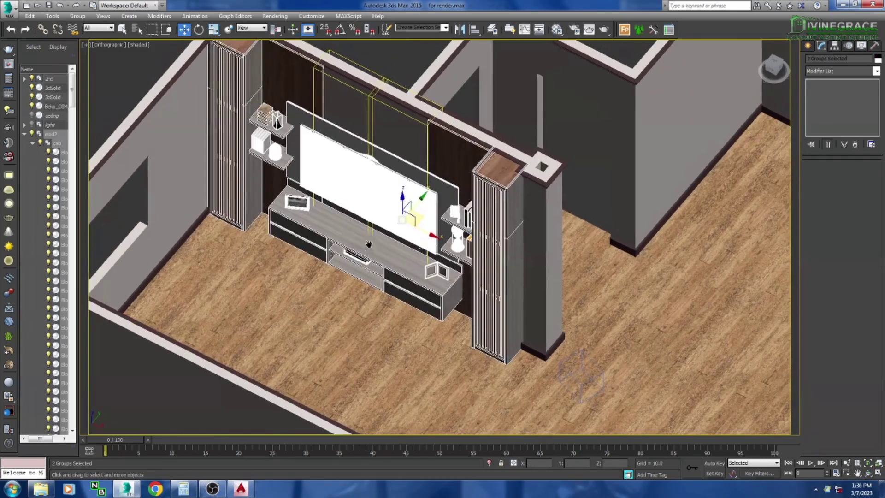
{"action": "scroll", "coordinate": [254, 168], "scroll_direction": "down", "scroll_amount": 2}
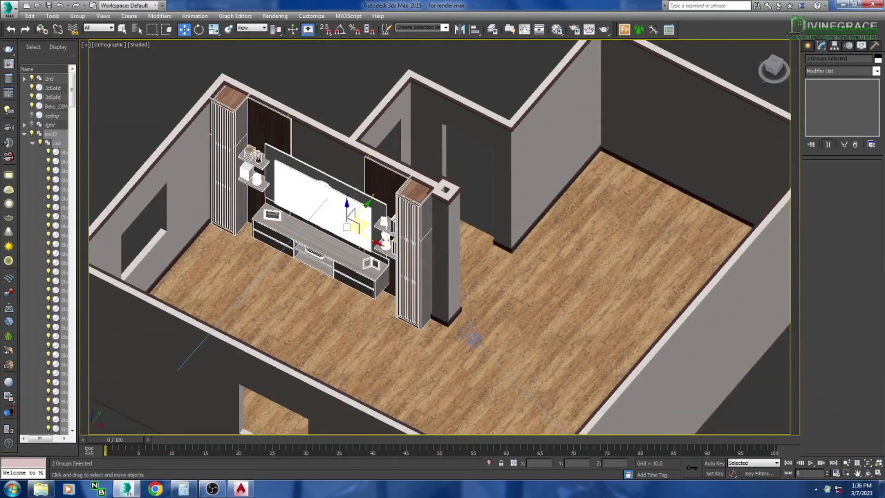
Step: Group the TV unit and picture frame as tv1 and hide the group
{"action": "left_click", "coordinate": [78, 16]}
{"action": "left_click", "coordinate": [88, 23]}
{"action": "key", "text": "Return"}
{"action": "left_click", "coordinate": [32, 217]}
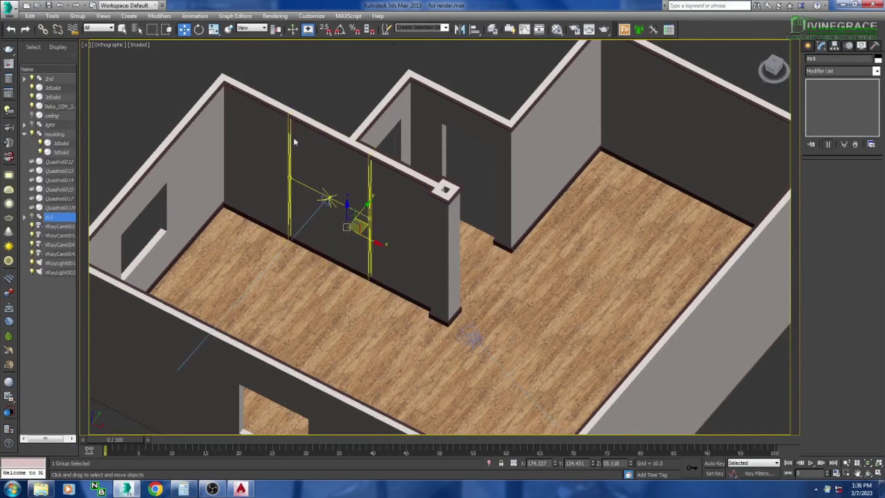
{"action": "scroll", "coordinate": [294, 142], "scroll_direction": "down", "scroll_amount": 2}
{"action": "scroll", "coordinate": [295, 141], "scroll_direction": "down", "scroll_amount": 2}
{"action": "scroll", "coordinate": [295, 141], "scroll_direction": "down", "scroll_amount": 3}
Step: Display only the 2nd room and orbit around it toward the floor
{"action": "mouse_move", "coordinate": [368, 184]}
{"action": "middle_mouse_down", "text": "alt"}
{"action": "mouse_move", "coordinate": [476, 214]}
{"action": "mouse_move", "coordinate": [415, 239]}
{"action": "middle_mouse_up", "text": "alt"}
{"action": "scroll", "coordinate": [377, 289], "scroll_direction": "up", "scroll_amount": 5}
{"action": "scroll", "coordinate": [377, 288], "scroll_direction": "up", "scroll_amount": 3}
{"action": "key", "text": "w"}
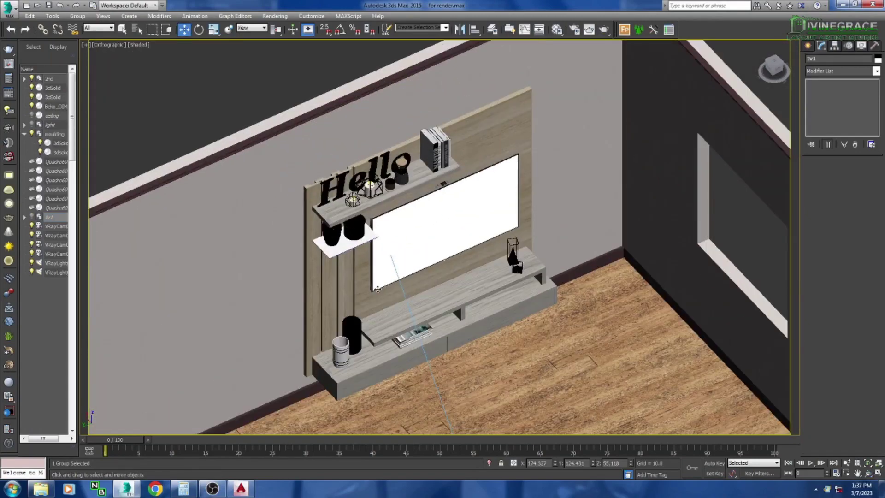
{"action": "left_click", "coordinate": [377, 288]}
{"action": "left_click", "coordinate": [32, 78]}
{"action": "scroll", "coordinate": [358, 242], "scroll_direction": "down", "scroll_amount": 5}
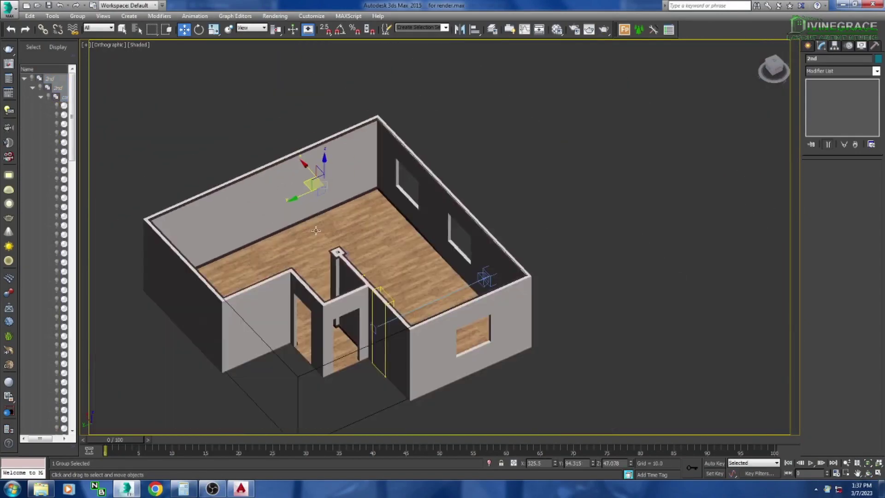
{"action": "scroll", "coordinate": [359, 242], "scroll_direction": "up", "scroll_amount": 2}
{"action": "middle_click_drag", "start_coordinate": [356, 252], "coordinate": [377, 259]}
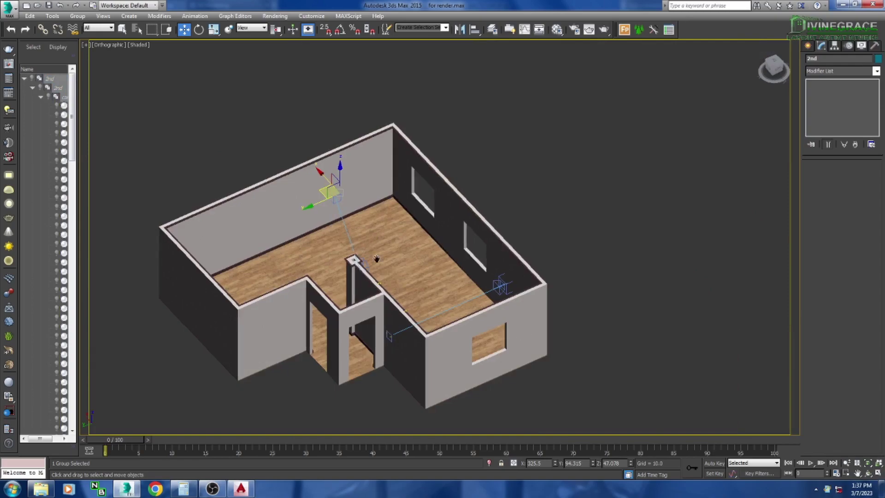
{"action": "left_click", "coordinate": [868, 474]}
{"action": "left_click_drag", "start_coordinate": [460, 230], "coordinate": [406, 258]}
{"action": "scroll", "coordinate": [378, 282], "scroll_direction": "up", "scroll_amount": 5}
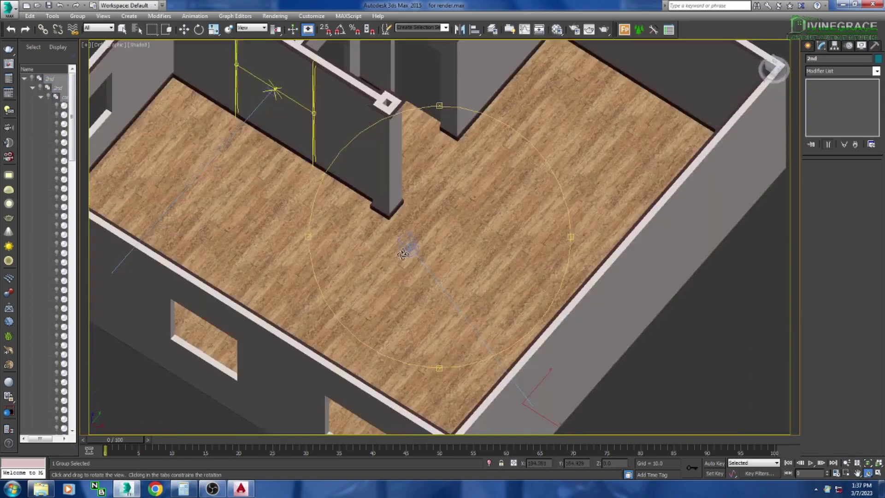
{"action": "scroll", "coordinate": [378, 282], "scroll_direction": "up", "scroll_amount": 2}
{"action": "scroll", "coordinate": [353, 96], "scroll_direction": "down", "scroll_amount": 5}
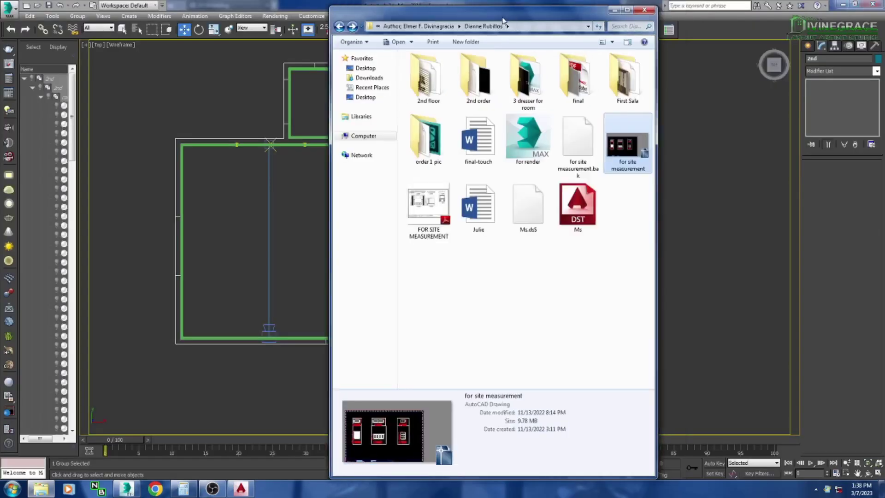
Step: Move and widen the Explorer window, then go up into the 3d max materials folder
{"action": "left_click_drag", "start_coordinate": [503, 20], "coordinate": [177, 16]}
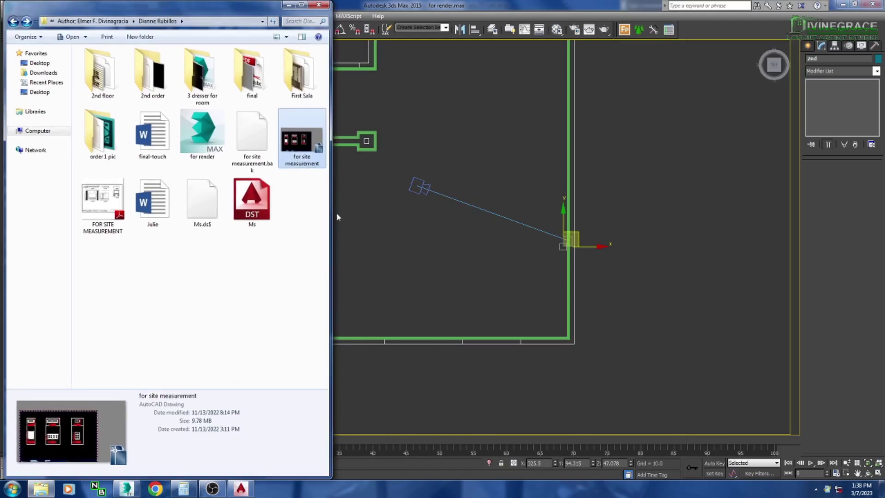
{"action": "left_click_drag", "start_coordinate": [331, 217], "coordinate": [395, 217]}
{"action": "key", "text": "alt+Up"}
{"action": "key", "text": "alt+Up"}
{"action": "double_click", "coordinate": [275, 231]}
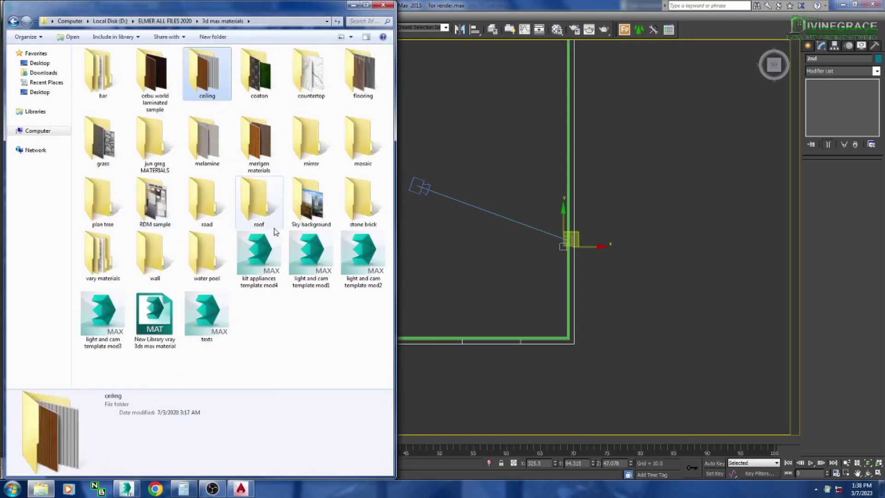
{"action": "left_click", "coordinate": [318, 141]}
{"action": "left_click", "coordinate": [350, 36]}
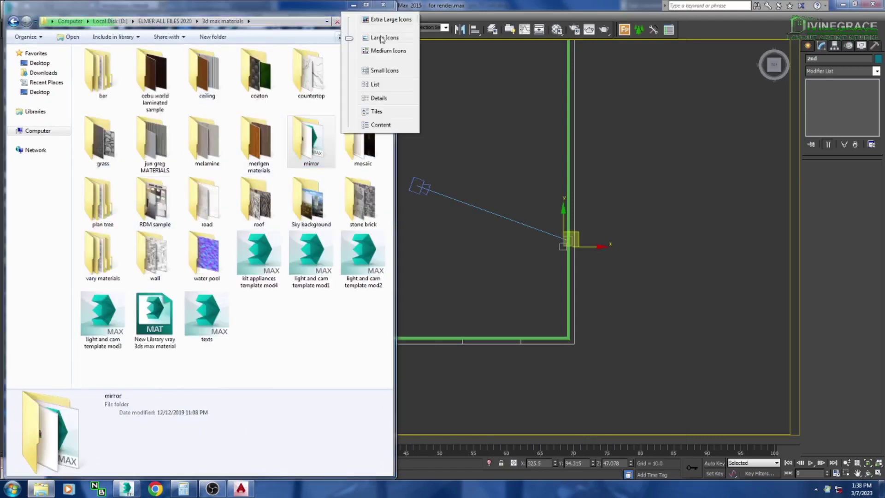
{"action": "left_click", "coordinate": [378, 49]}
Step: Show folders as a list and open vary materials > door > door nw4
{"action": "left_click", "coordinate": [229, 237]}
{"action": "left_click", "coordinate": [351, 36]}
{"action": "left_click", "coordinate": [377, 69]}
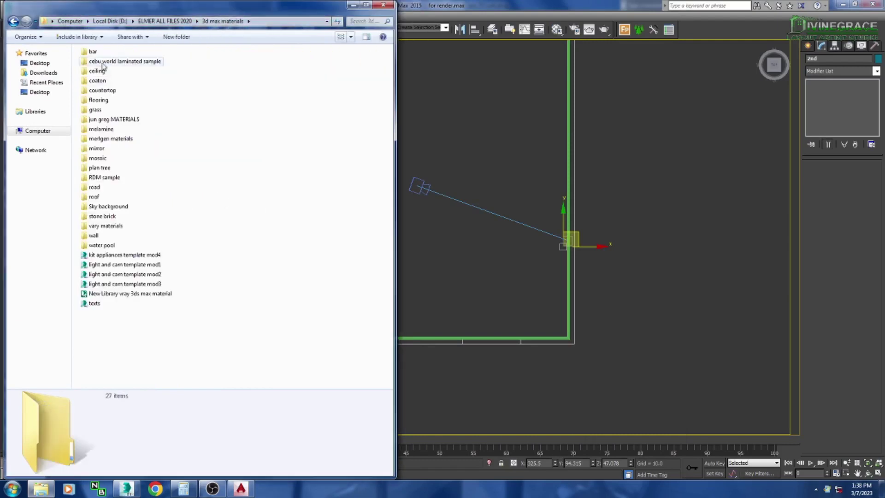
{"action": "left_click", "coordinate": [97, 61]}
{"action": "left_click", "coordinate": [105, 226]}
{"action": "double_click", "coordinate": [105, 226]}
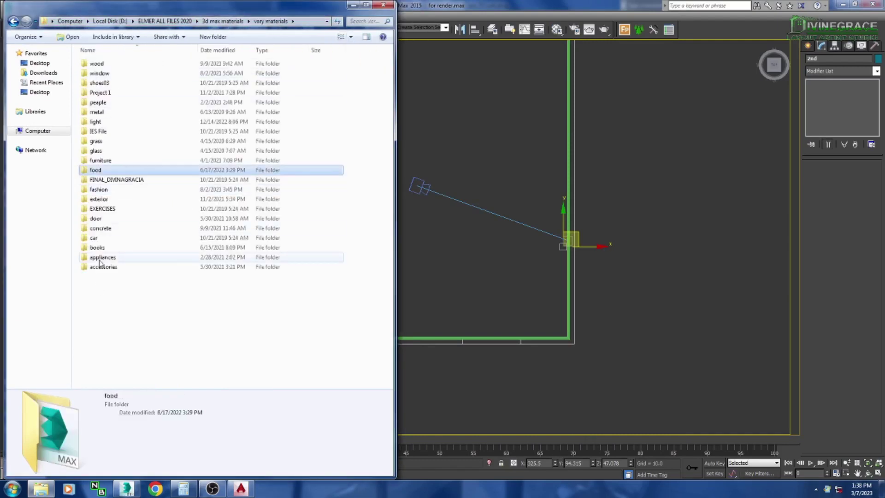
{"action": "double_click", "coordinate": [99, 220]}
{"action": "double_click", "coordinate": [105, 74]}
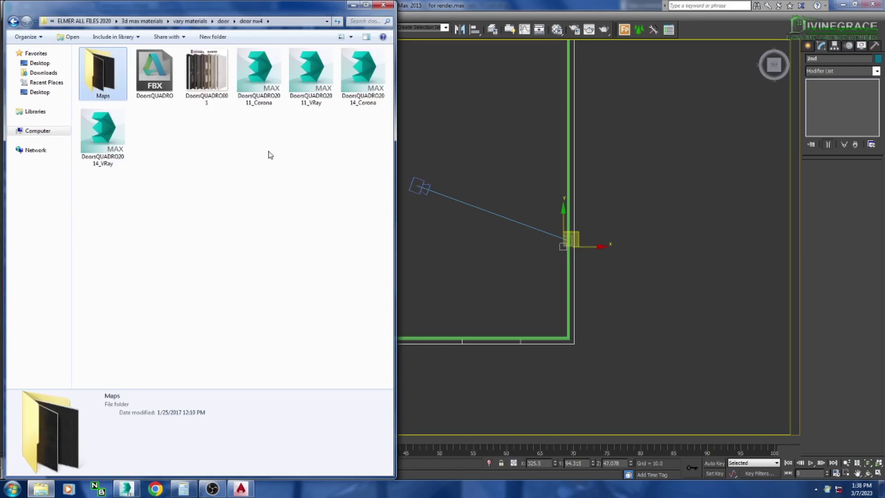
Step: Drag DoorsQUADRO2011_VRay.max into the 3ds Max viewport and merge it
{"action": "key", "text": "Right"}
{"action": "key", "text": "Right"}
{"action": "key", "text": "Right"}
{"action": "left_click_drag", "start_coordinate": [338, 89], "coordinate": [318, 106]}
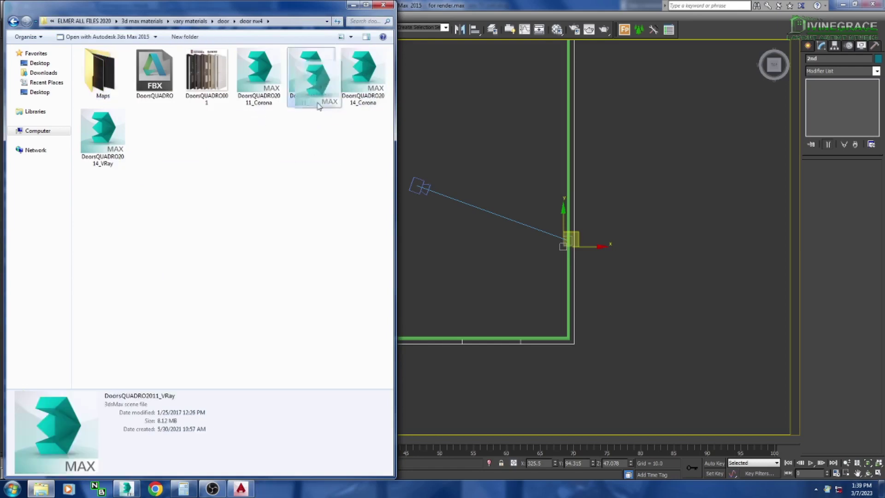
{"action": "left_click_drag", "start_coordinate": [501, 158], "coordinate": [501, 158]}
{"action": "left_click", "coordinate": [504, 173]}
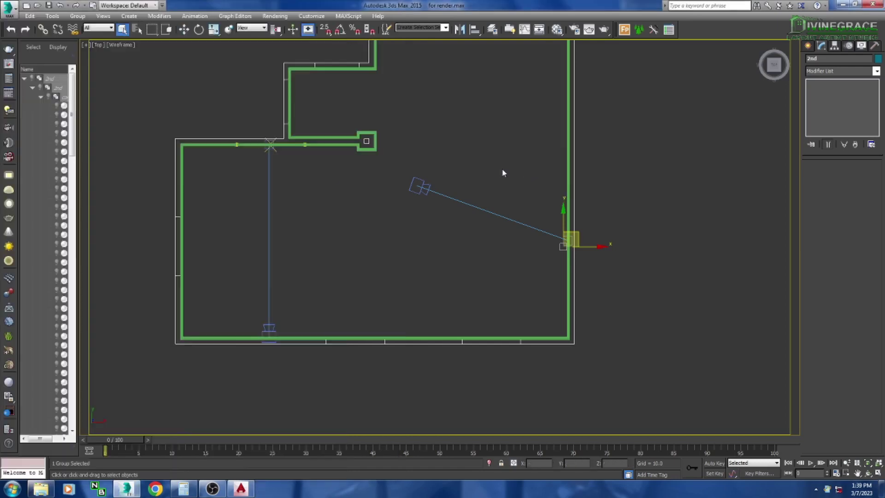
Step: Resolve the duplicate material name, set the viewport to Shaded and orbit around the door
{"action": "left_click", "coordinate": [409, 252]}
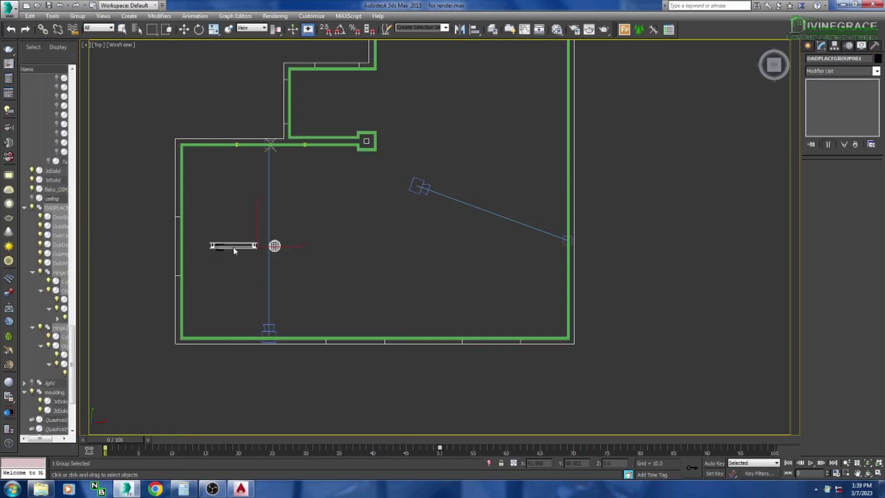
{"action": "left_click", "coordinate": [450, 225]}
{"action": "left_click", "coordinate": [120, 45]}
{"action": "left_click", "coordinate": [138, 65]}
{"action": "middle_click_drag", "start_coordinate": [450, 224], "coordinate": [429, 239], "text": "alt"}
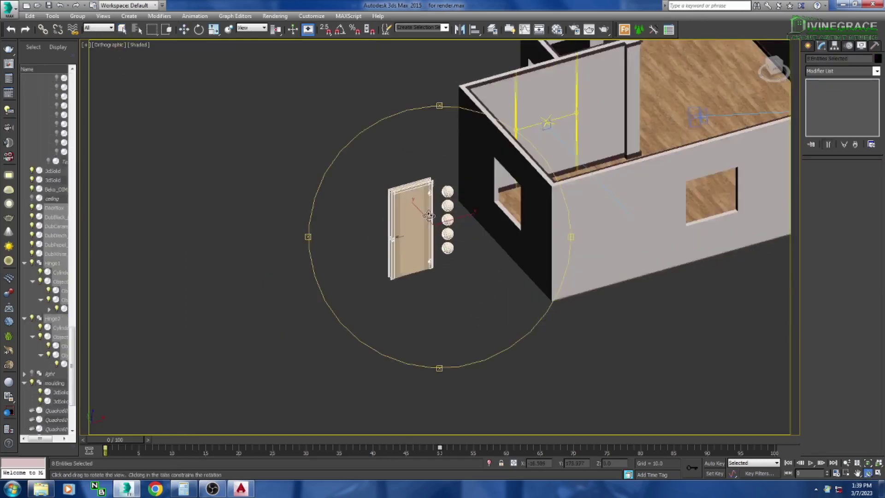
{"action": "scroll", "coordinate": [428, 240], "scroll_direction": "up", "scroll_amount": 3}
Step: In Asset Tracking, point one missing texture to the door's Maps folder
{"action": "key", "text": "shift+t"}
{"action": "right_click", "coordinate": [280, 203]}
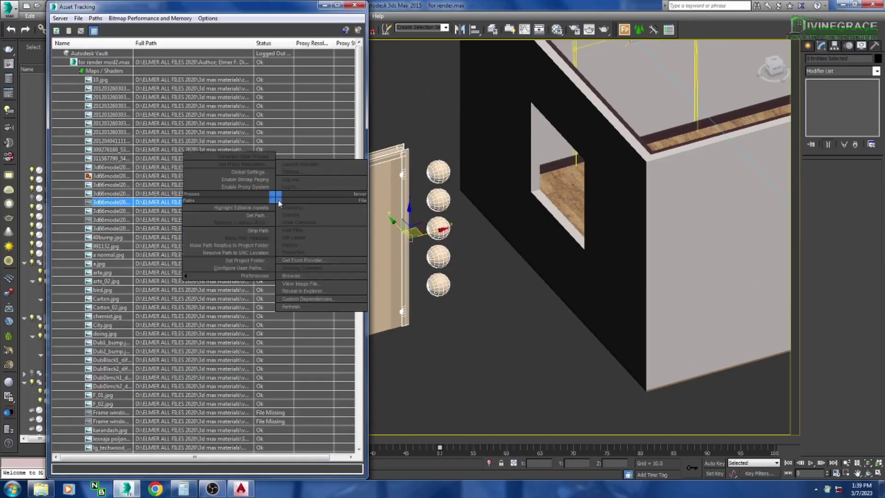
{"action": "left_click", "coordinate": [276, 217]}
{"action": "left_click", "coordinate": [312, 230]}
{"action": "left_click", "coordinate": [283, 23]}
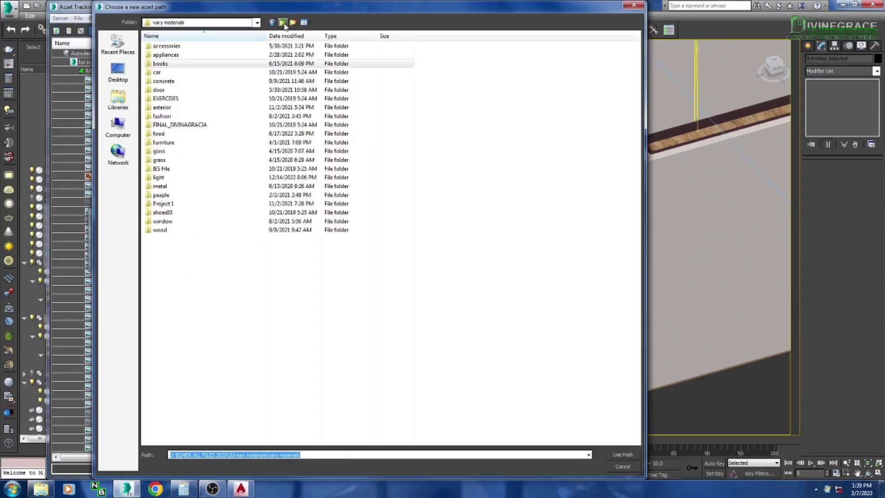
{"action": "double_click", "coordinate": [162, 90]}
{"action": "double_click", "coordinate": [163, 42]}
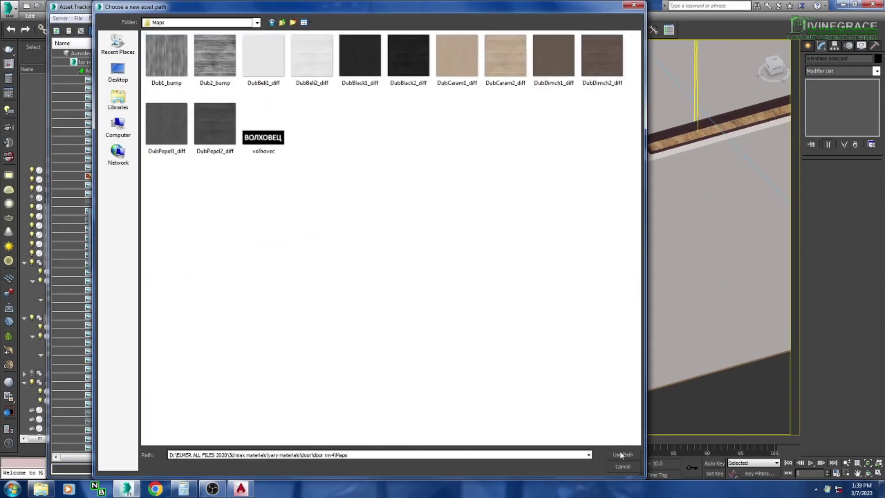
{"action": "key", "text": "Return"}
Step: Select all the remaining File Missing texture entries in Asset Tracking
{"action": "left_click", "coordinate": [278, 132]}
{"action": "left_click", "coordinate": [278, 149], "text": "ctrl"}
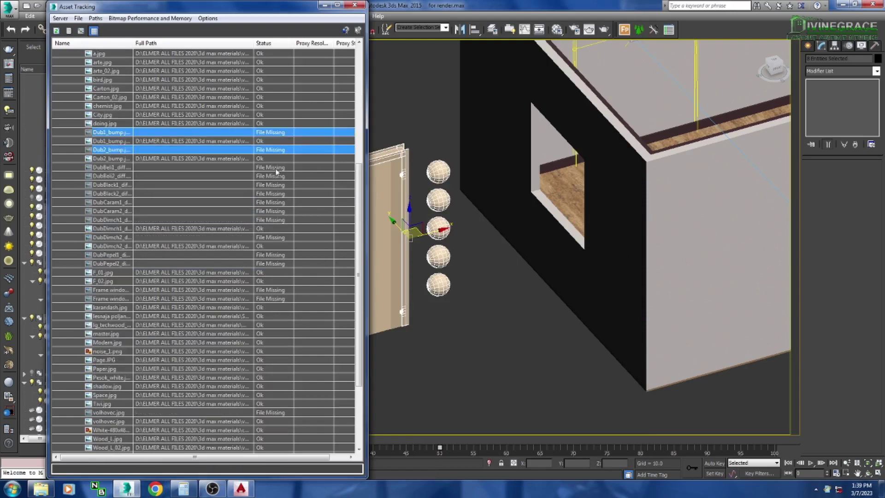
{"action": "left_click", "coordinate": [276, 167], "text": "ctrl"}
{"action": "left_click", "coordinate": [276, 175], "text": "ctrl"}
{"action": "left_click", "coordinate": [278, 184], "text": "ctrl"}
{"action": "left_click", "coordinate": [278, 220], "text": "ctrl+shift"}
{"action": "scroll", "coordinate": [278, 226], "scroll_direction": "down", "scroll_amount": 3}
{"action": "left_click", "coordinate": [277, 158], "text": "ctrl"}
{"action": "left_click", "coordinate": [277, 175], "text": "ctrl"}
{"action": "left_click", "coordinate": [276, 184], "text": "ctrl"}
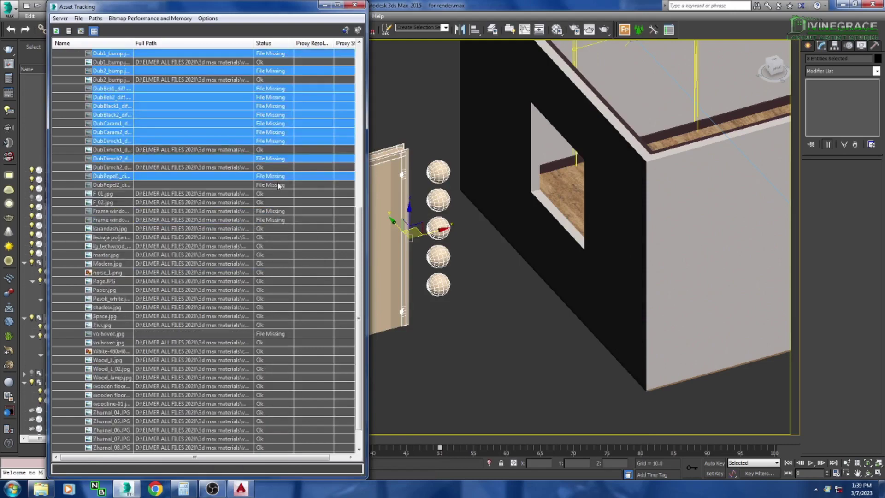
{"action": "left_click", "coordinate": [279, 210], "text": "ctrl"}
{"action": "scroll", "coordinate": [278, 226], "scroll_direction": "up", "scroll_amount": 4}
Step: Set the selected missing textures' path to the door's Maps folder
{"action": "right_click", "coordinate": [273, 262]}
{"action": "left_click", "coordinate": [318, 246]}
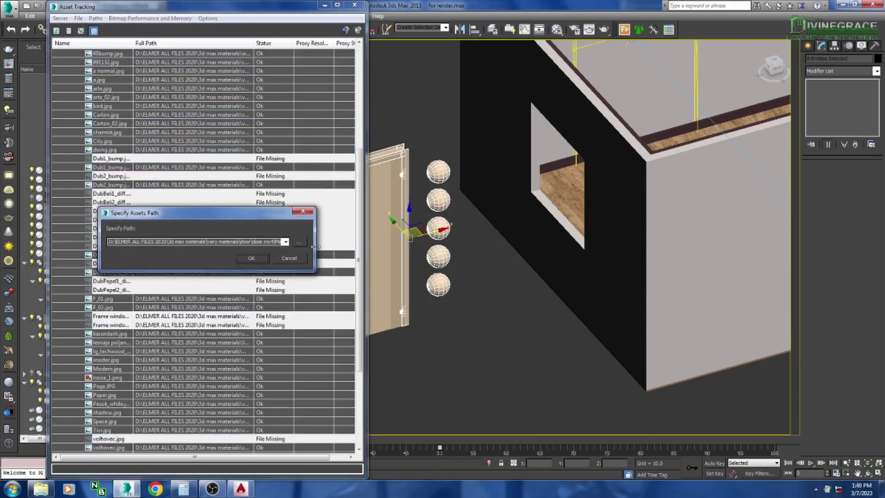
{"action": "left_click", "coordinate": [300, 243]}
{"action": "left_click", "coordinate": [633, 453]}
{"action": "left_click", "coordinate": [278, 270]}
Step: Open the Material Editor and eyedrop the door's DubWhite material from the scene
{"action": "left_click", "coordinate": [354, 5]}
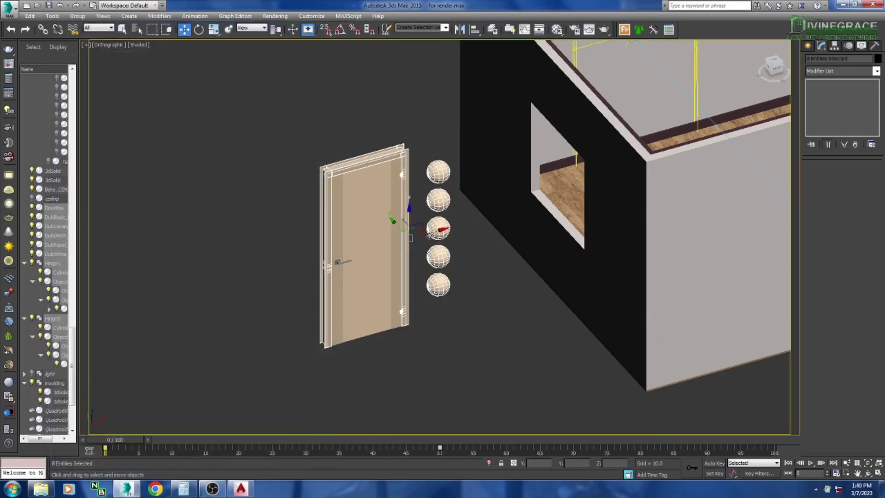
{"action": "key", "text": "m"}
{"action": "left_click", "coordinate": [644, 161]}
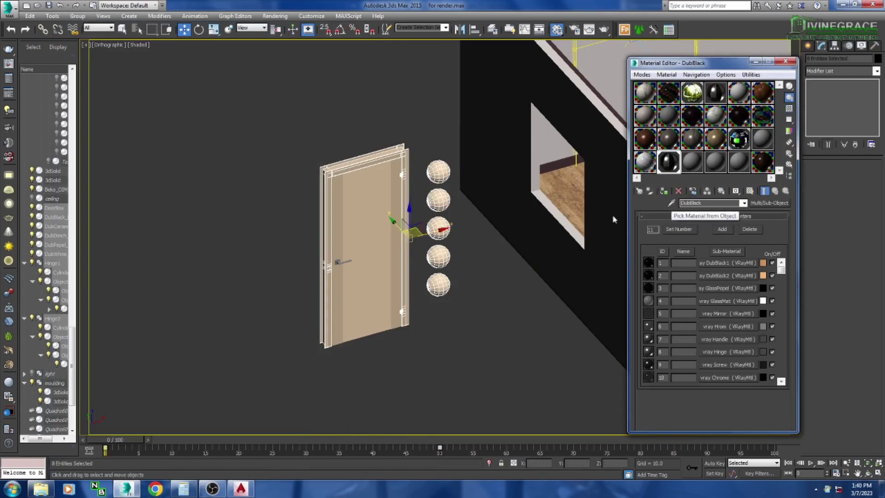
{"action": "left_click", "coordinate": [727, 276]}
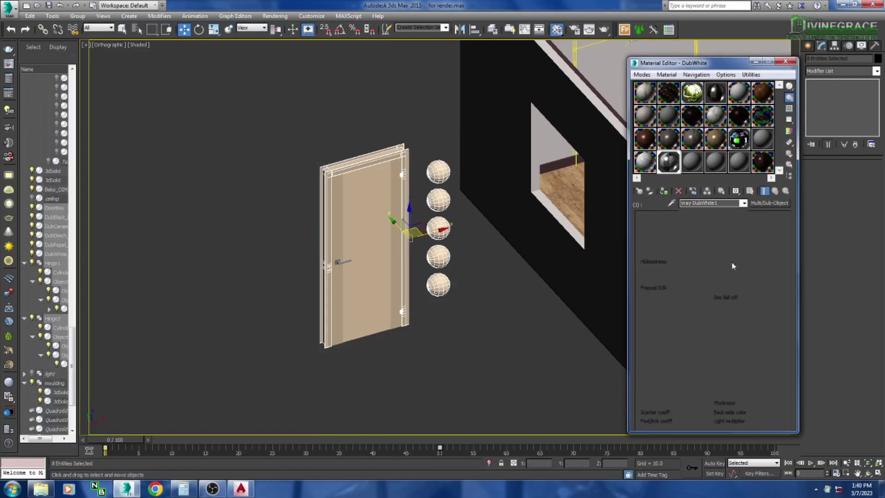
Step: Step through the DubWhite multi/sub-object sub-materials one by one
{"action": "left_click", "coordinate": [775, 190]}
{"action": "left_click", "coordinate": [735, 276]}
{"action": "left_click", "coordinate": [774, 190]}
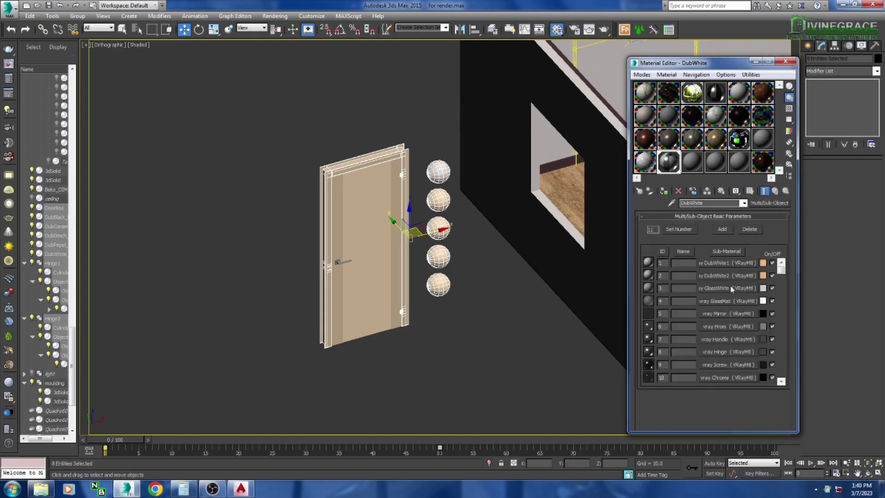
{"action": "left_click", "coordinate": [734, 275]}
{"action": "left_click", "coordinate": [775, 190]}
{"action": "left_click", "coordinate": [740, 290]}
{"action": "left_click", "coordinate": [775, 190]}
{"action": "left_click", "coordinate": [728, 301]}
{"action": "left_click", "coordinate": [775, 190]}
{"action": "left_click", "coordinate": [733, 313]}
{"action": "left_click", "coordinate": [774, 191]}
{"action": "left_click", "coordinate": [733, 327]}
{"action": "left_click", "coordinate": [775, 190]}
Step: Inspect the Handle, Chrome and vray Screw sub-materials, then activate an empty slot
{"action": "left_click", "coordinate": [741, 340]}
{"action": "left_click", "coordinate": [775, 191]}
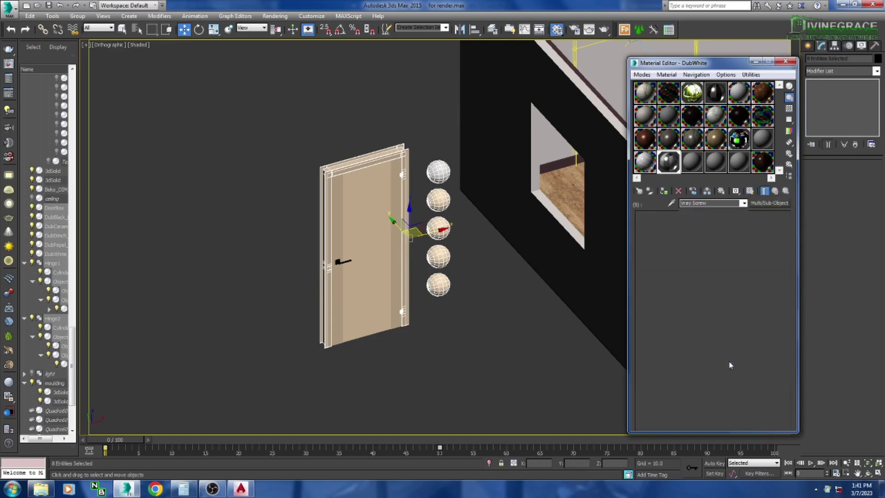
{"action": "left_click", "coordinate": [729, 377]}
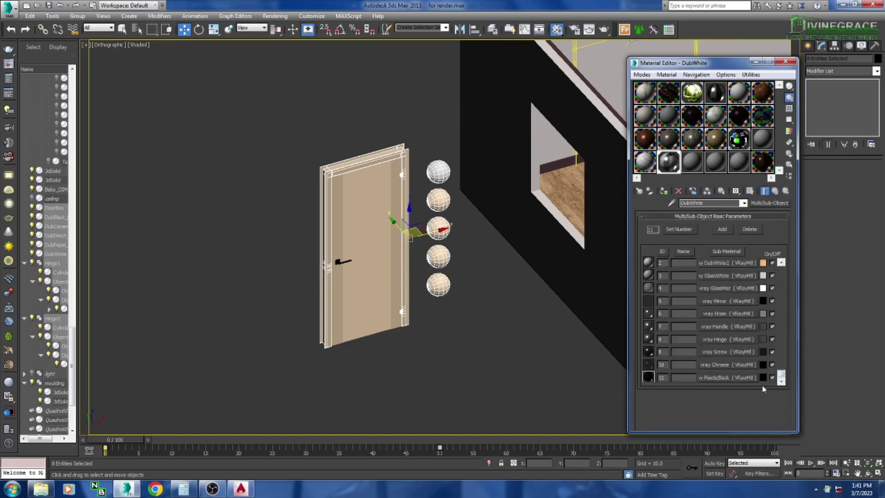
{"action": "left_click", "coordinate": [727, 378]}
{"action": "left_click", "coordinate": [786, 191]}
{"action": "left_click", "coordinate": [727, 352]}
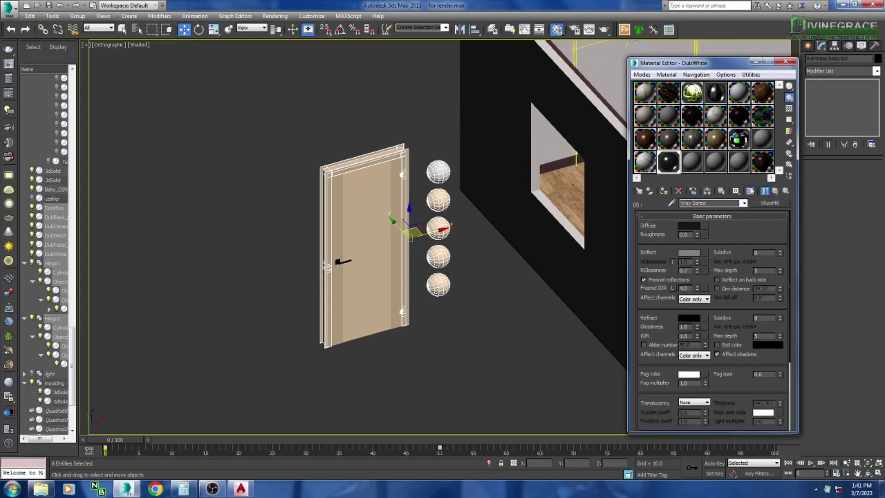
{"action": "left_click", "coordinate": [775, 191]}
{"action": "left_click", "coordinate": [727, 326]}
{"action": "left_click", "coordinate": [438, 170]}
Step: Load the DubBlack and DubWhite materials into material editor slots
{"action": "left_click", "coordinate": [692, 161]}
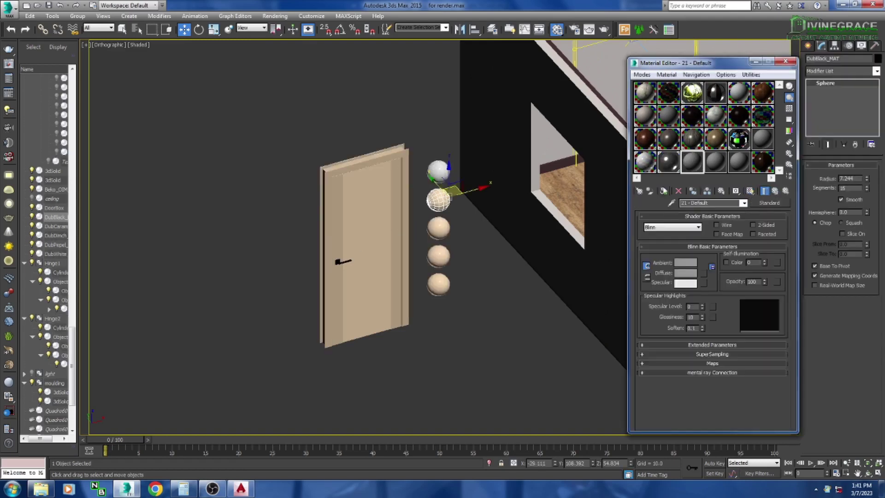
{"action": "left_click", "coordinate": [443, 199]}
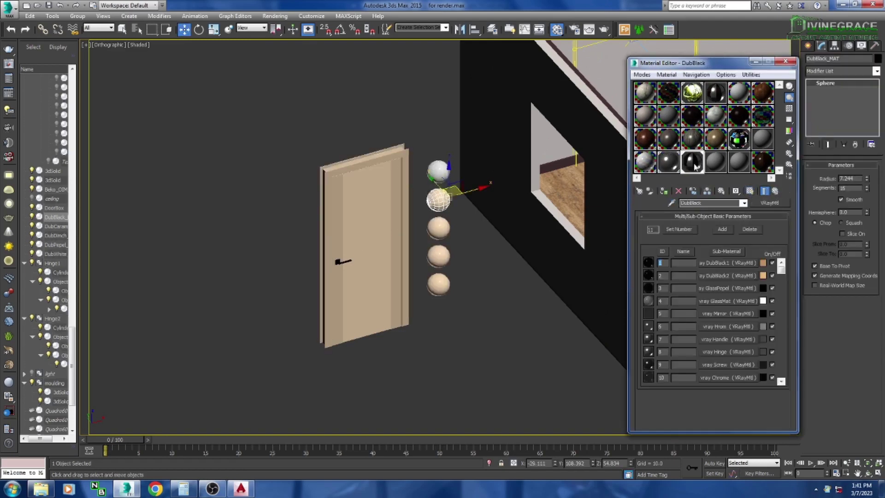
{"action": "left_click", "coordinate": [668, 161]}
{"action": "left_click", "coordinate": [672, 203]}
{"action": "left_click", "coordinate": [448, 231]}
{"action": "left_click", "coordinate": [727, 263]}
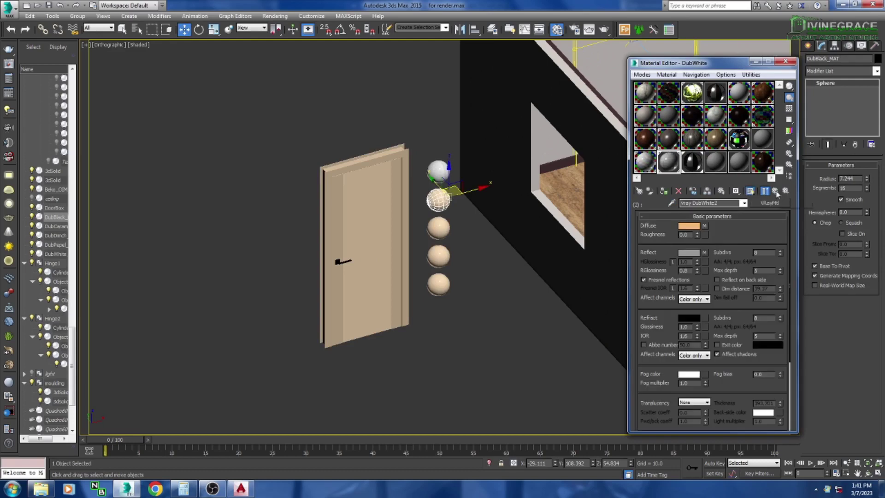
Step: Browse the DubBlack sub-materials DubBlack1, DubBlack2 and GlassMat
{"action": "left_click", "coordinate": [692, 161]}
{"action": "left_click", "coordinate": [726, 262]}
{"action": "left_click", "coordinate": [774, 190]}
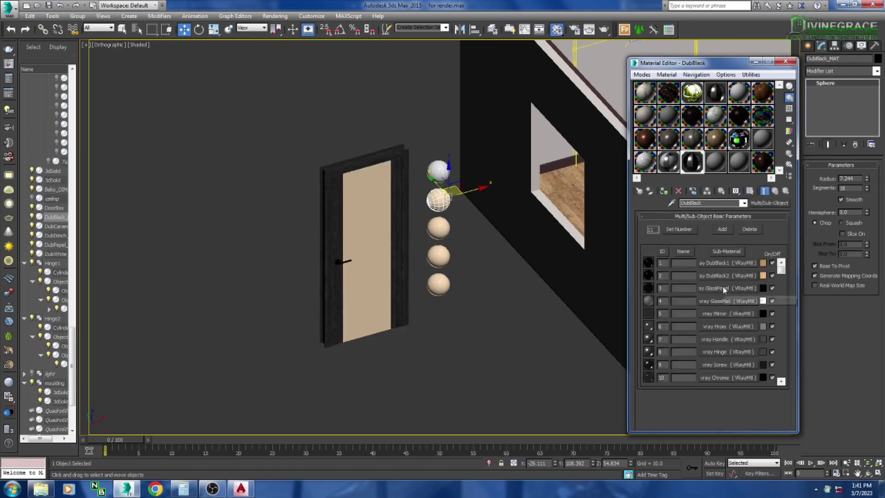
{"action": "left_click", "coordinate": [723, 274]}
{"action": "left_click", "coordinate": [774, 190]}
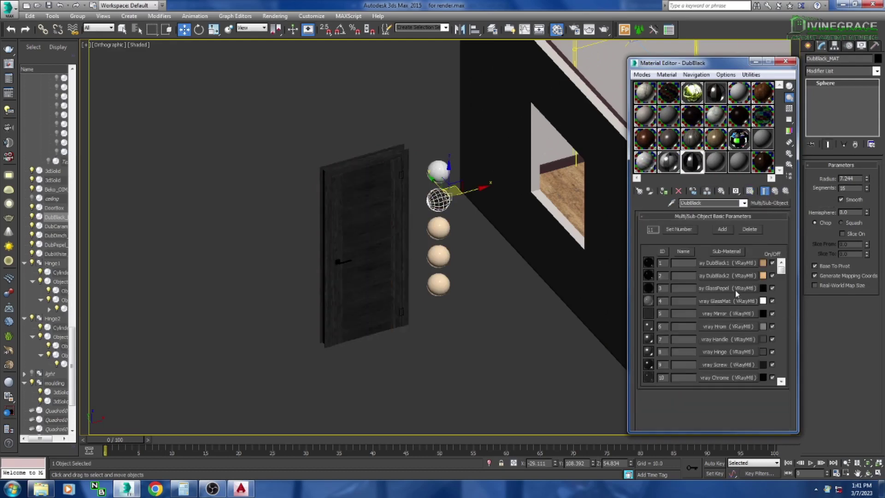
{"action": "left_click", "coordinate": [727, 275]}
{"action": "left_click", "coordinate": [775, 191]}
{"action": "left_click", "coordinate": [728, 314]}
{"action": "left_click", "coordinate": [774, 191]}
{"action": "left_click", "coordinate": [727, 301]}
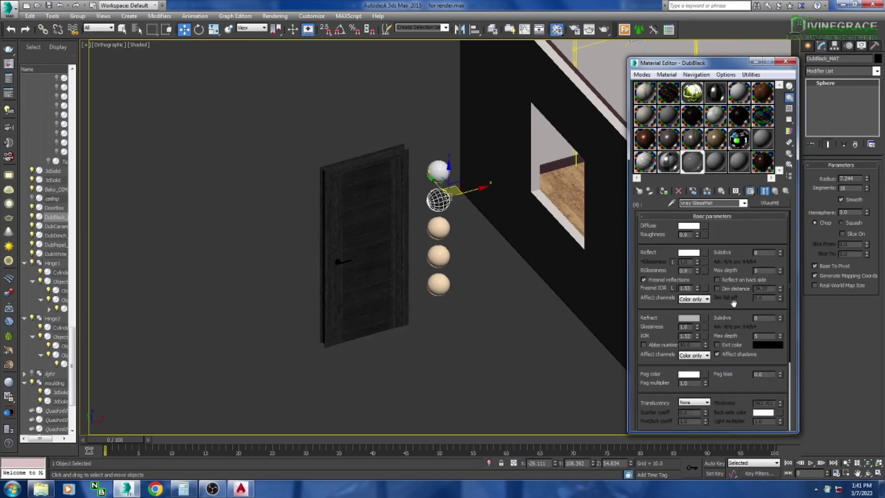
{"action": "left_click", "coordinate": [668, 163]}
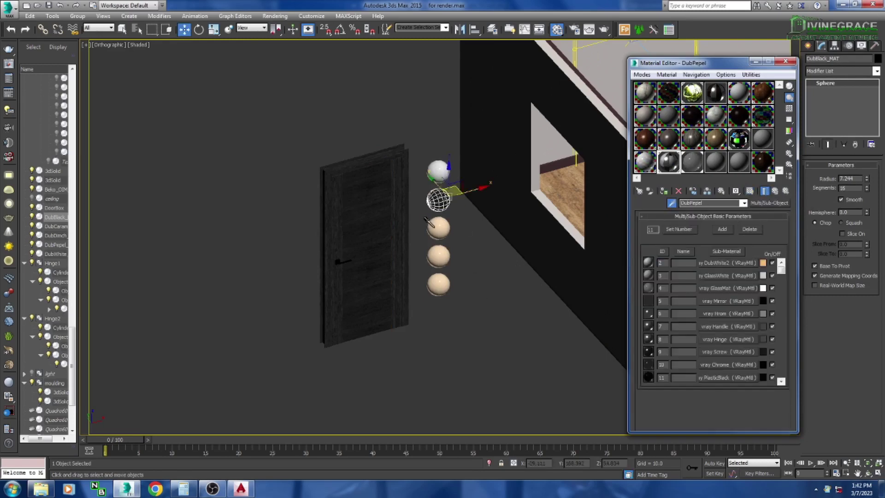
Step: Browse the DubPepel1 and GlassPepel sub-materials, applying DubPepel to a sphere
{"action": "left_click", "coordinate": [727, 288]}
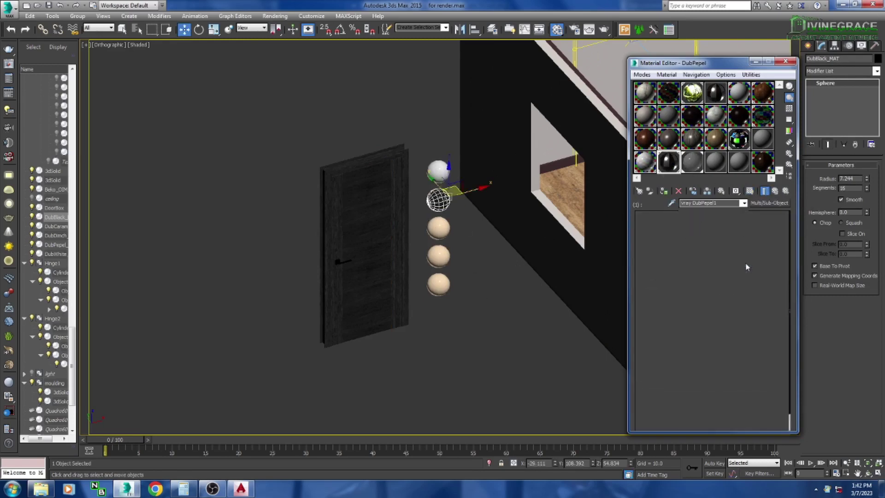
{"action": "left_click", "coordinate": [774, 191]}
{"action": "left_click", "coordinate": [727, 314]}
{"action": "left_click", "coordinate": [774, 191]}
{"action": "left_click", "coordinate": [726, 315]}
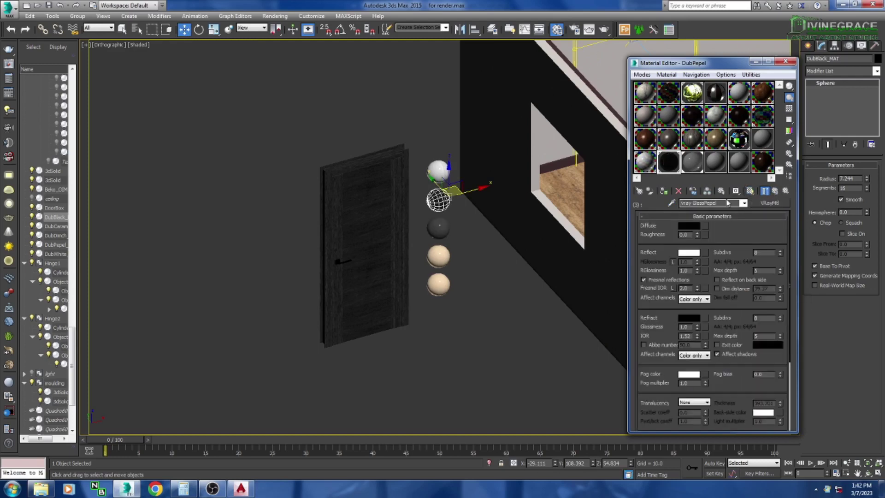
{"action": "left_click", "coordinate": [775, 191]}
{"action": "scroll", "coordinate": [507, 203], "scroll_direction": "up", "scroll_amount": 3}
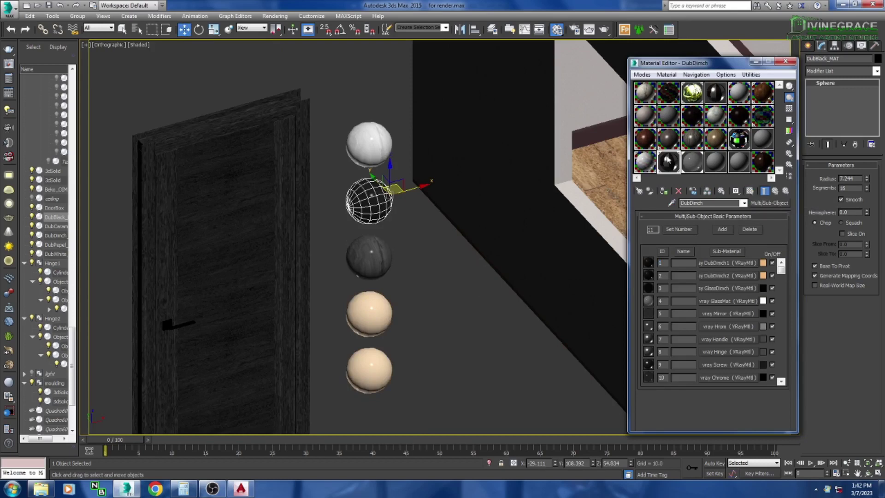
Step: Browse the DubDimch sub-materials DubDimch1, DubDimch2 and GlassDimch
{"action": "left_click", "coordinate": [692, 161]}
{"action": "left_click", "coordinate": [727, 301]}
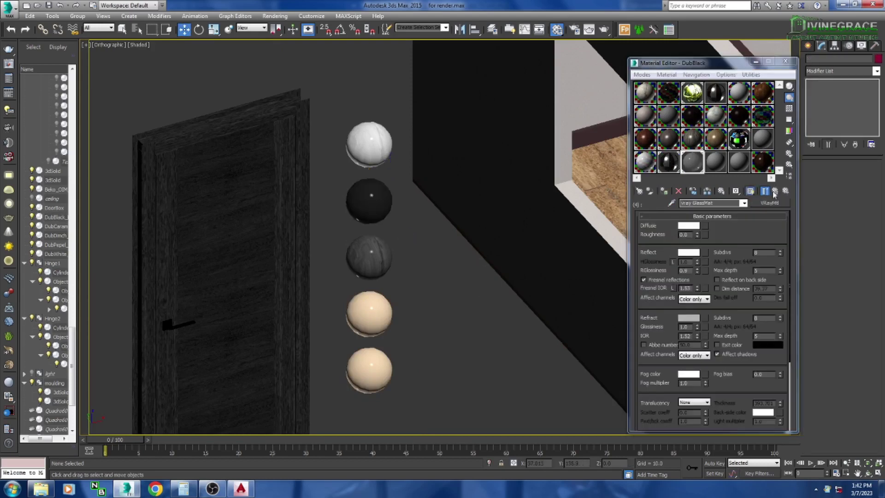
{"action": "left_click", "coordinate": [669, 161]}
{"action": "left_click", "coordinate": [722, 262]}
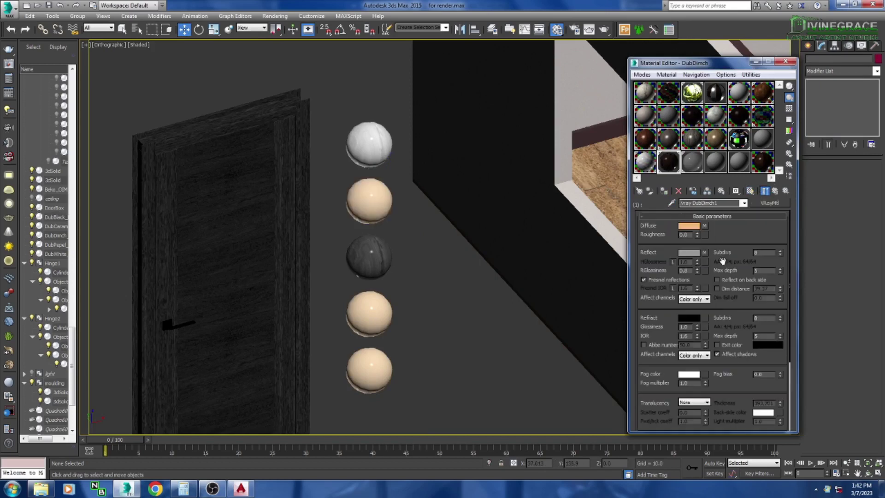
{"action": "left_click", "coordinate": [377, 208]}
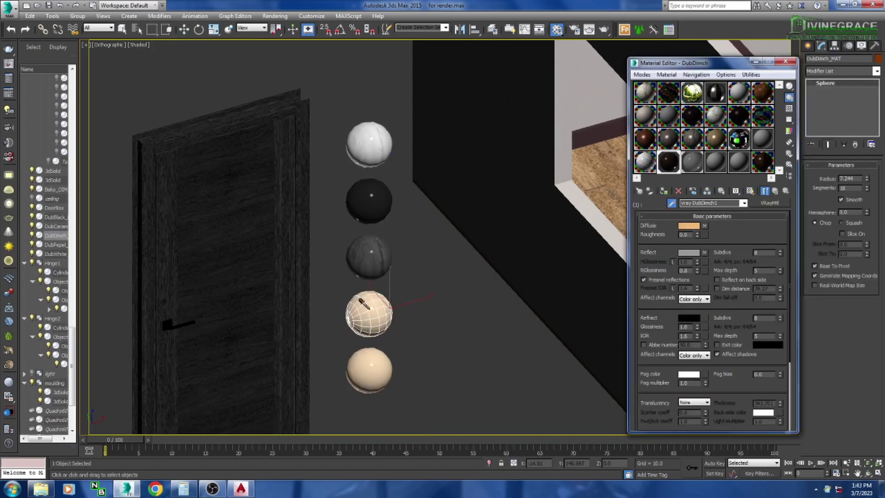
{"action": "left_click", "coordinate": [775, 190]}
{"action": "left_click", "coordinate": [727, 276]}
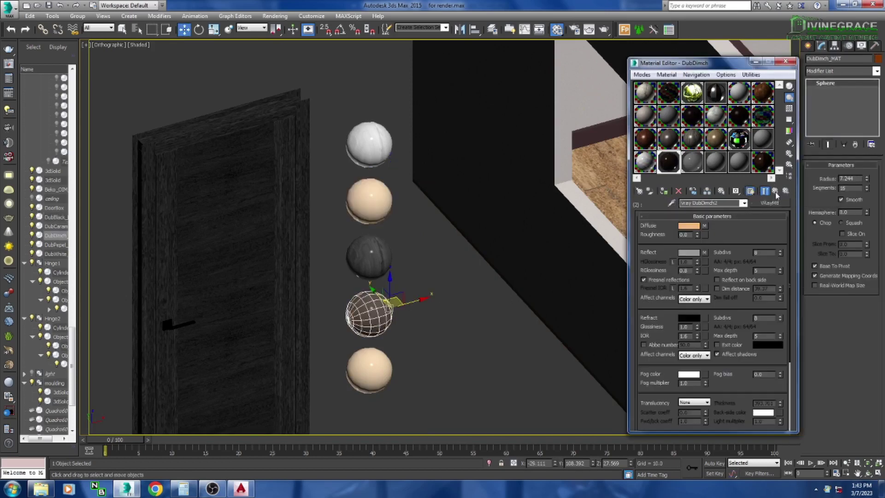
{"action": "left_click", "coordinate": [744, 204]}
Step: Pick the DubCaram material from its sphere and browse DubCaram1 and GlassCaram
{"action": "left_click", "coordinate": [510, 320]}
{"action": "scroll", "coordinate": [369, 313], "scroll_direction": "up", "scroll_amount": 5}
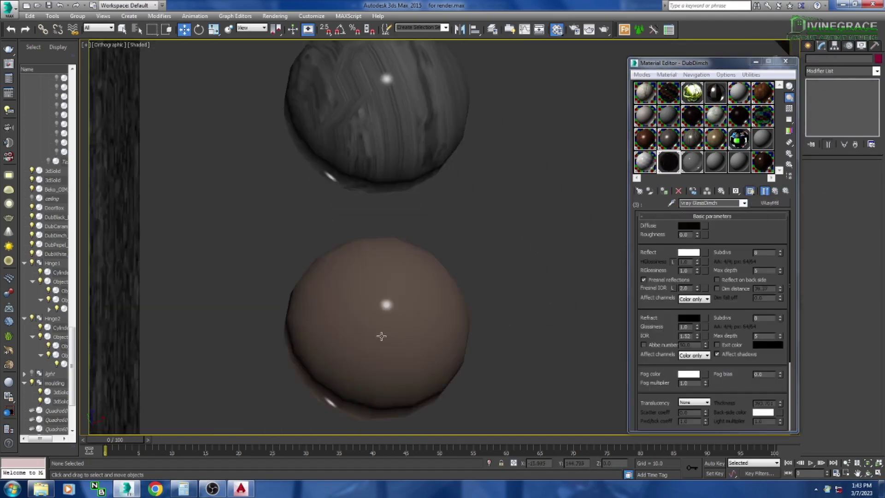
{"action": "scroll", "coordinate": [323, 207], "scroll_direction": "down", "scroll_amount": 3}
{"action": "left_click", "coordinate": [327, 359]}
{"action": "left_click", "coordinate": [664, 162]}
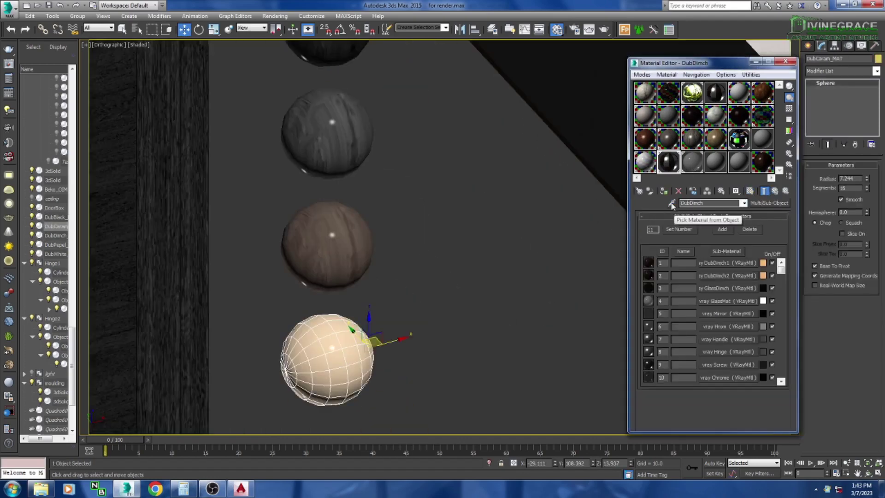
{"action": "left_click", "coordinate": [728, 263]}
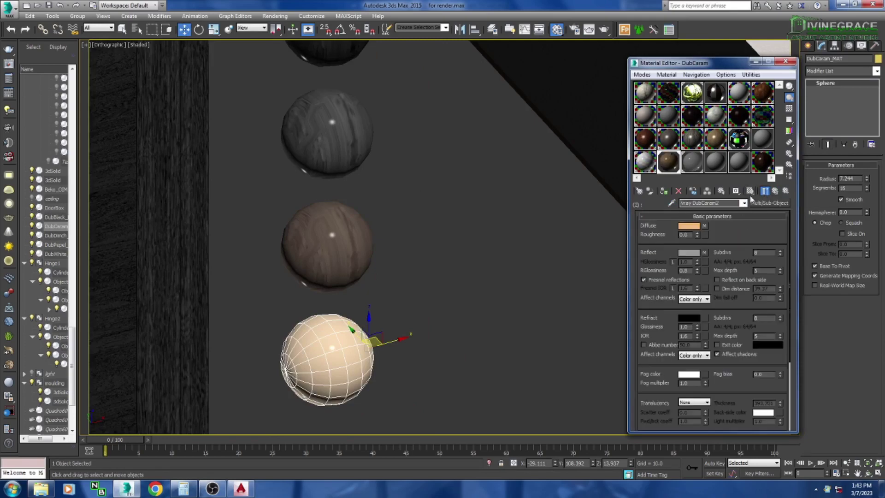
{"action": "left_click", "coordinate": [774, 190]}
{"action": "left_click", "coordinate": [728, 292]}
{"action": "left_click", "coordinate": [775, 191]}
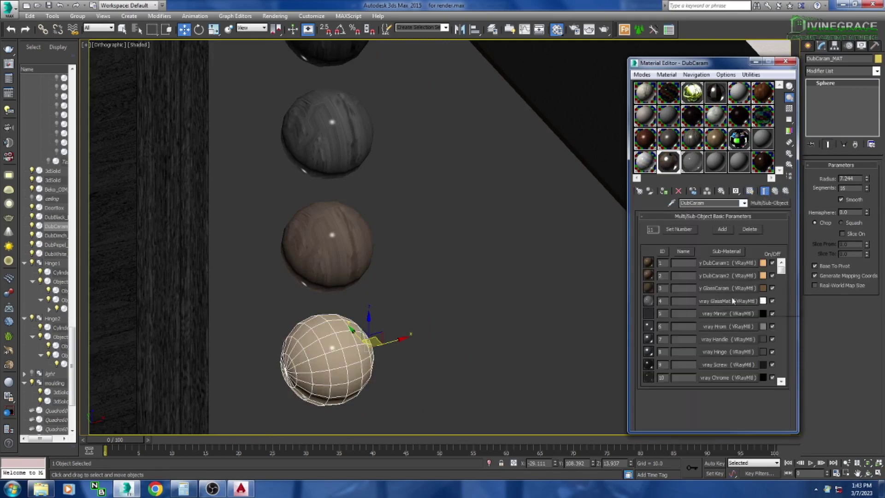
{"action": "left_click", "coordinate": [728, 299]}
{"action": "left_click", "coordinate": [775, 190]}
Step: Select all five sample spheres in the viewport for deletion
{"action": "left_click", "coordinate": [377, 345]}
{"action": "scroll", "coordinate": [377, 345], "scroll_direction": "down", "scroll_amount": 3}
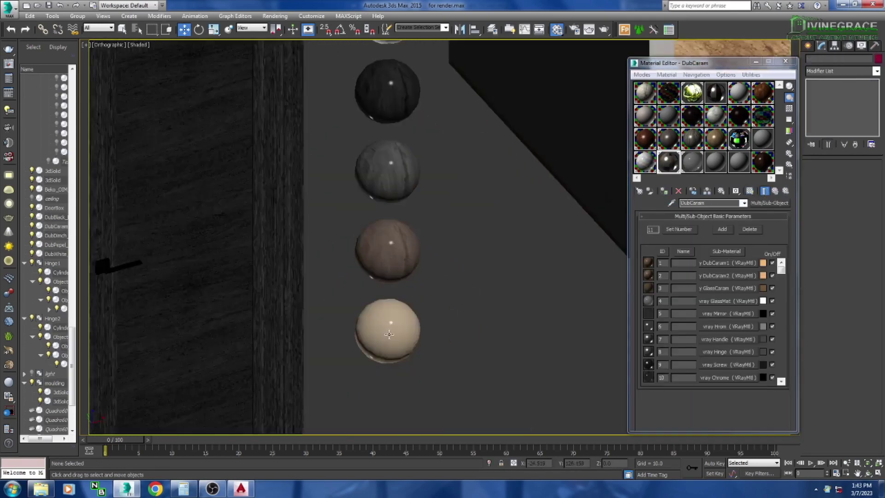
{"action": "scroll", "coordinate": [377, 345], "scroll_direction": "down", "scroll_amount": 2}
{"action": "left_click", "coordinate": [380, 276]}
{"action": "left_click", "coordinate": [691, 162]}
{"action": "left_click", "coordinate": [668, 163]}
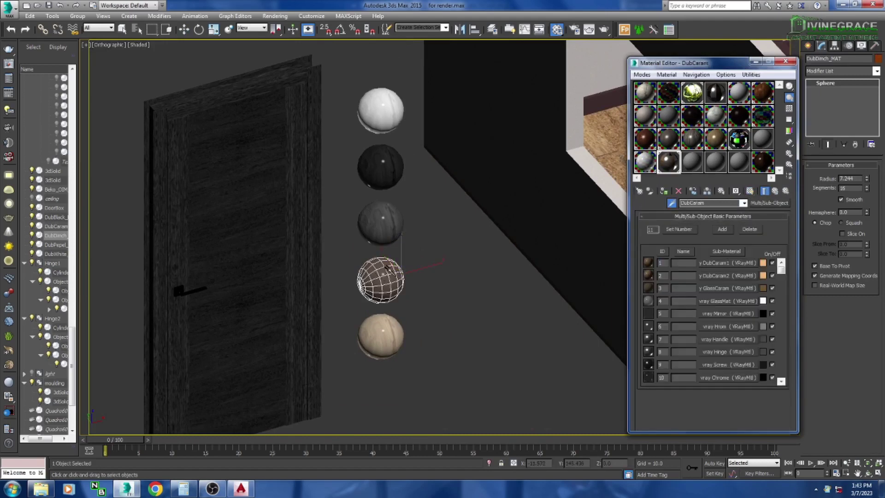
{"action": "scroll", "coordinate": [374, 272], "scroll_direction": "down", "scroll_amount": 4}
Step: Delete the five sample spheres, sample the door's material and select its four parts
{"action": "key", "text": "Delete"}
{"action": "scroll", "coordinate": [306, 184], "scroll_direction": "up", "scroll_amount": 3}
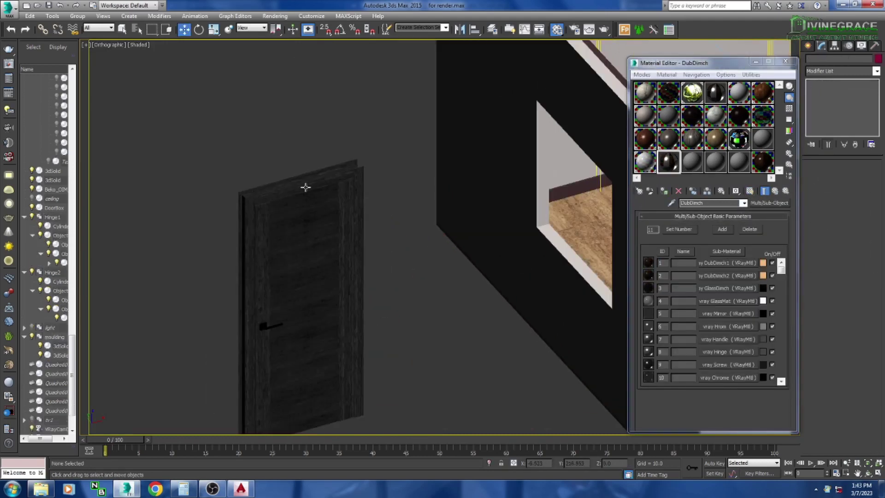
{"action": "left_click", "coordinate": [306, 184]}
{"action": "left_click", "coordinate": [666, 198]}
{"action": "left_click", "coordinate": [310, 257]}
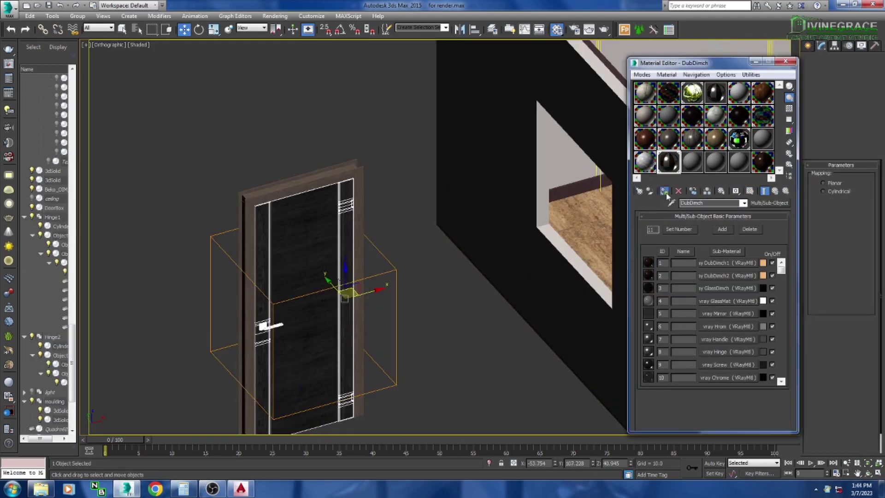
{"action": "scroll", "coordinate": [325, 60], "scroll_direction": "down", "scroll_amount": 2}
Step: Group the four door parts as 'door' and close the Material Editor
{"action": "left_click", "coordinate": [78, 15]}
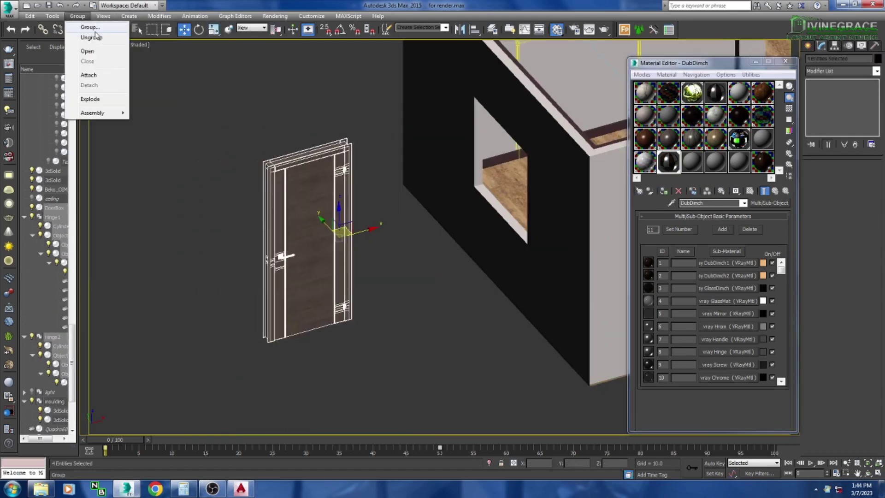
{"action": "type", "text": "door"}
{"action": "key", "text": "Return"}
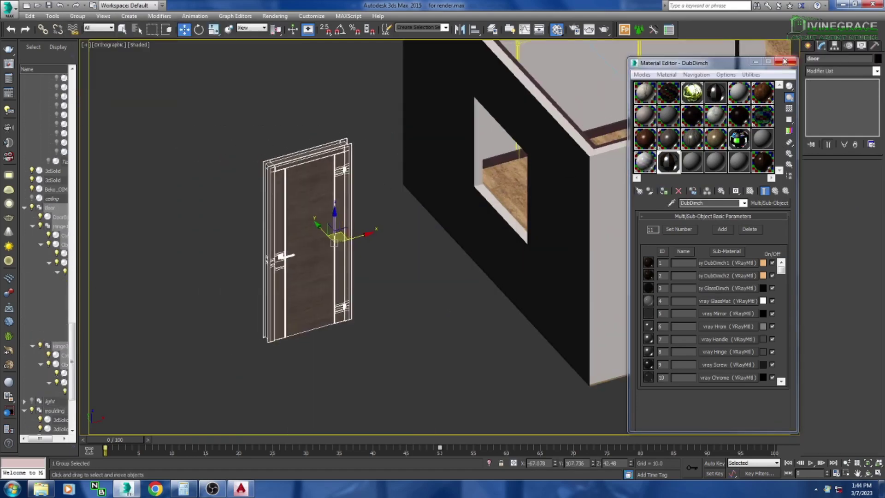
{"action": "left_click", "coordinate": [784, 61]}
{"action": "scroll", "coordinate": [323, 231], "scroll_direction": "down", "scroll_amount": 3}
Step: Switch to Top Wireframe and drag the door group toward the wall opening
{"action": "key", "text": "t"}
{"action": "left_click", "coordinate": [113, 45]}
{"action": "left_click", "coordinate": [138, 91]}
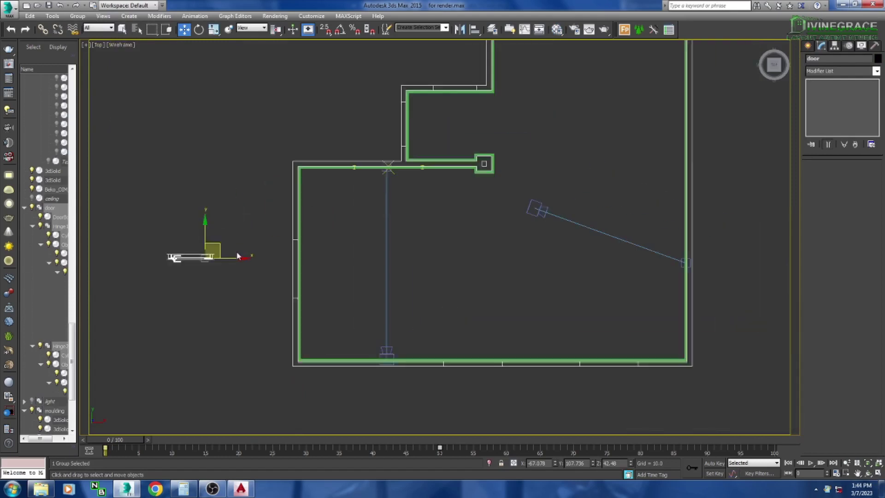
{"action": "middle_click_drag", "start_coordinate": [238, 257], "coordinate": [237, 275]}
{"action": "left_click_drag", "start_coordinate": [237, 275], "coordinate": [444, 128]}
{"action": "scroll", "coordinate": [454, 99], "scroll_direction": "up", "scroll_amount": 6}
{"action": "scroll", "coordinate": [438, 157], "scroll_direction": "up", "scroll_amount": 2}
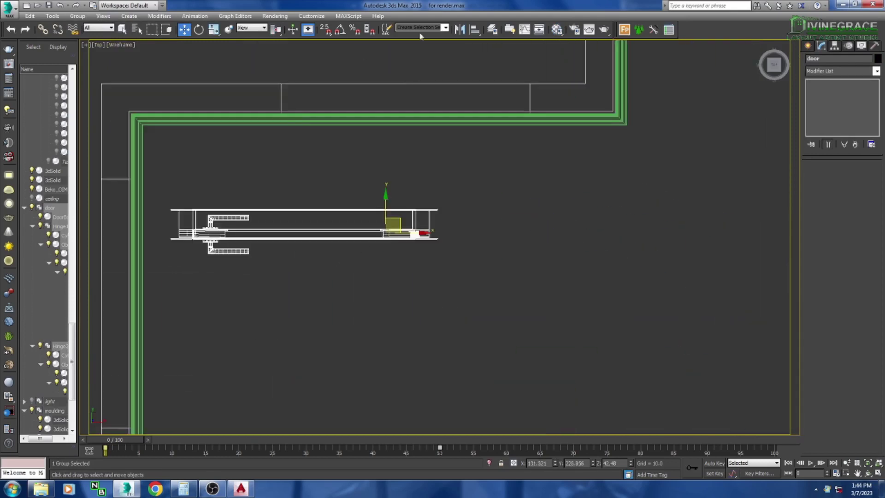
Step: Rotate the door group 180° about its pivot
{"action": "key", "text": "e"}
{"action": "middle_click_drag", "start_coordinate": [426, 270], "coordinate": [415, 282]}
{"action": "left_click_drag", "start_coordinate": [415, 282], "coordinate": [511, 359]}
{"action": "scroll", "coordinate": [364, 261], "scroll_direction": "up", "scroll_amount": 3}
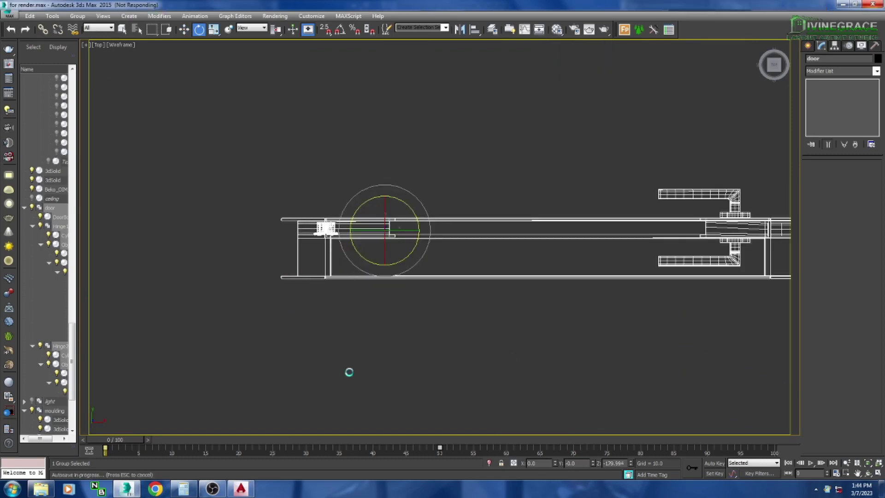
{"action": "scroll", "coordinate": [349, 372], "scroll_direction": "down", "scroll_amount": 3}
Step: Slide the door into the upper wall opening and drag out a clone
{"action": "middle_click_drag", "start_coordinate": [350, 371], "coordinate": [369, 407]}
{"action": "key", "text": "w"}
{"action": "mouse_move", "coordinate": [326, 334]}
{"action": "left_mouse_down"}
{"action": "mouse_move", "coordinate": [267, 190]}
{"action": "mouse_move", "coordinate": [397, 211]}
{"action": "left_mouse_up"}
{"action": "scroll", "coordinate": [366, 219], "scroll_direction": "down", "scroll_amount": 3}
{"action": "scroll", "coordinate": [397, 211], "scroll_direction": "up", "scroll_amount": 2}
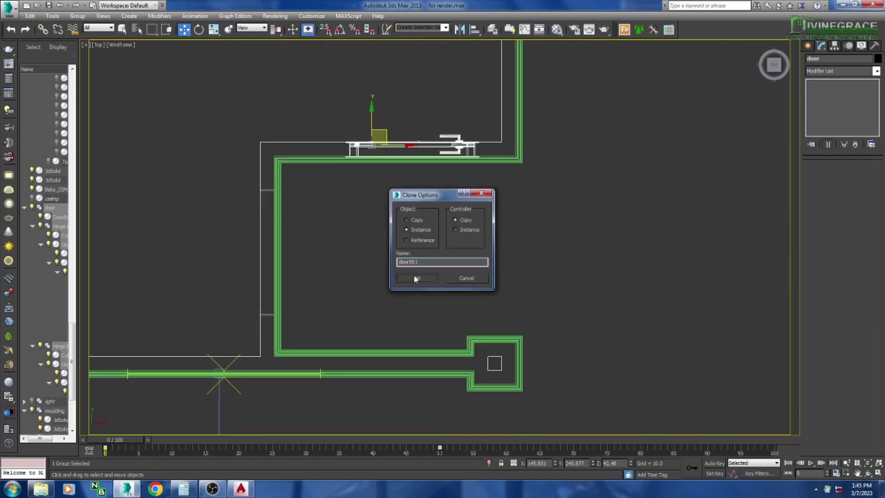
Step: Create the instanced copy door001 and rotate it 90°
{"action": "left_click", "coordinate": [414, 276]}
{"action": "scroll", "coordinate": [323, 285], "scroll_direction": "up", "scroll_amount": 3}
{"action": "key", "text": "e"}
{"action": "mouse_move", "coordinate": [318, 277]}
{"action": "left_mouse_down"}
{"action": "mouse_move", "coordinate": [294, 201]}
{"action": "mouse_move", "coordinate": [316, 173]}
{"action": "left_mouse_up"}
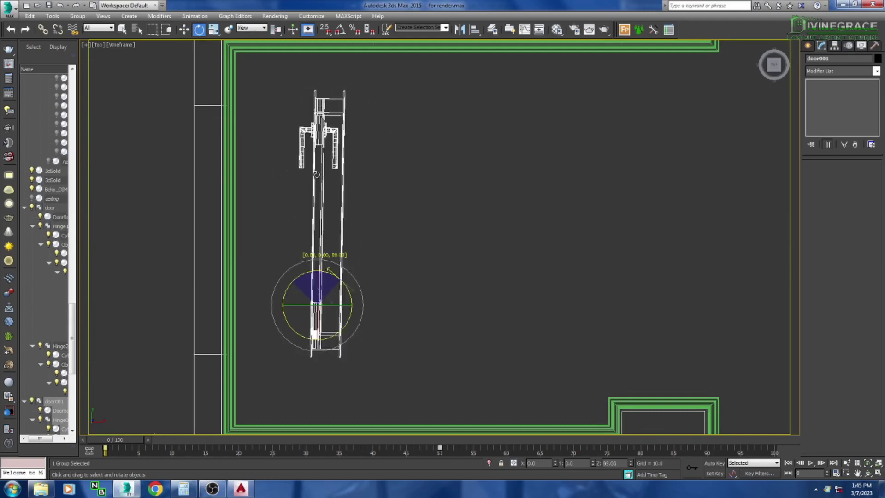
Step: Move door001 into the side wall opening and view the room shaded in 3D
{"action": "middle_click_drag", "start_coordinate": [328, 270], "coordinate": [387, 233]}
{"action": "key", "text": "w"}
{"action": "scroll", "coordinate": [389, 261], "scroll_direction": "down", "scroll_amount": 3}
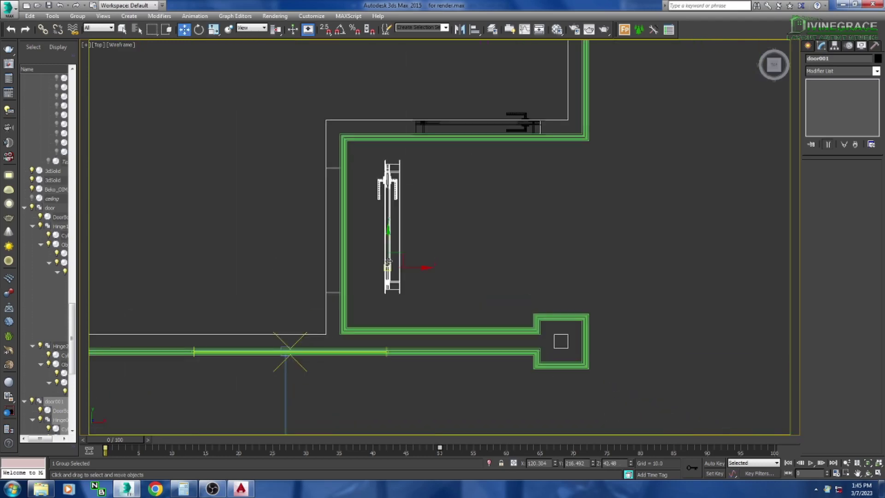
{"action": "scroll", "coordinate": [331, 252], "scroll_direction": "up", "scroll_amount": 5}
{"action": "scroll", "coordinate": [368, 245], "scroll_direction": "down", "scroll_amount": 3}
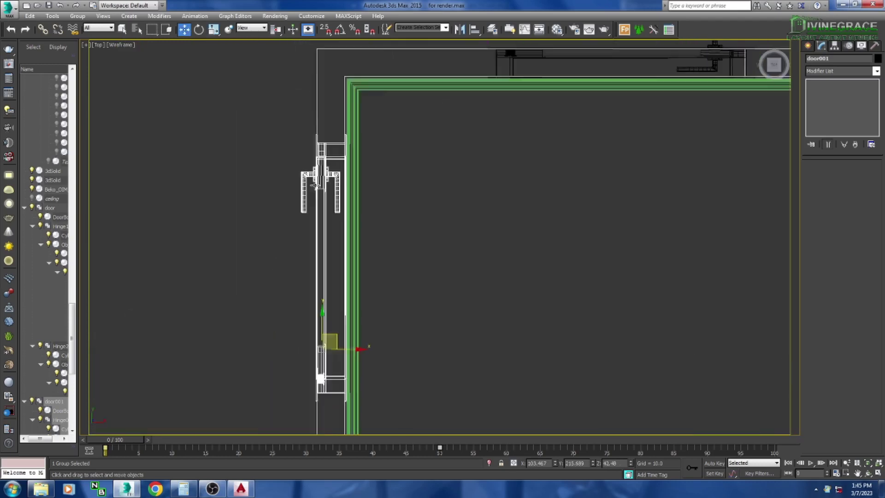
{"action": "scroll", "coordinate": [387, 234], "scroll_direction": "down", "scroll_amount": 4}
{"action": "key", "text": "F3"}
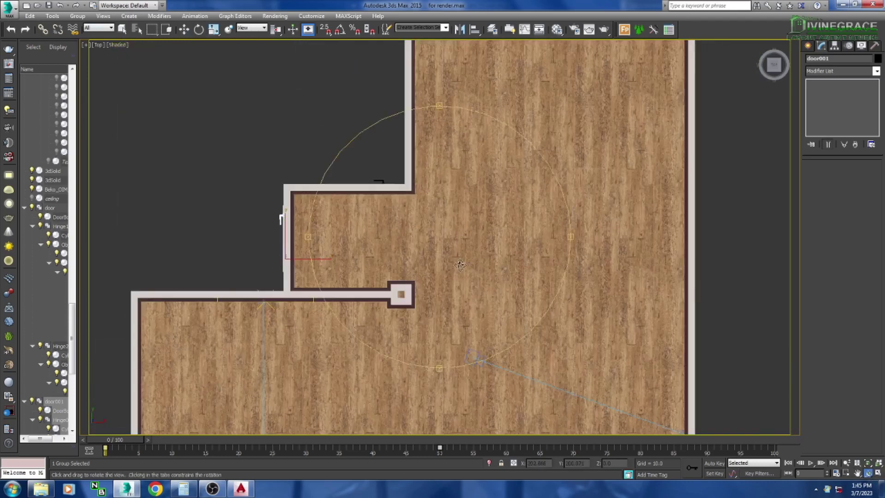
{"action": "left_click_drag", "start_coordinate": [460, 265], "coordinate": [415, 227]}
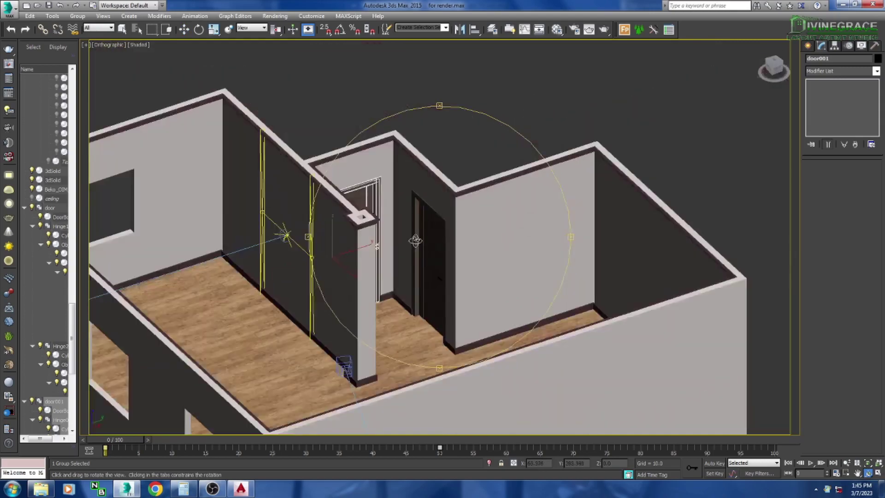
Step: Group the selected doors as 'door'
{"action": "right_click", "coordinate": [416, 228]}
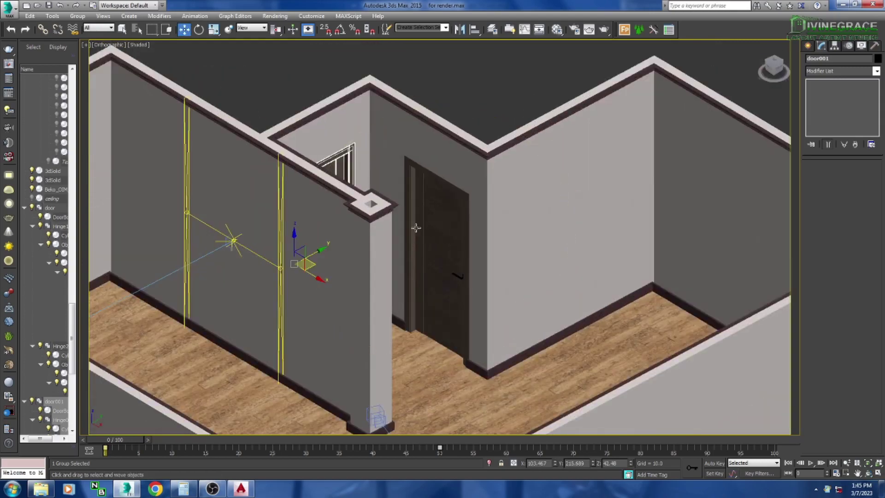
{"action": "left_click", "coordinate": [416, 197]}
{"action": "left_click", "coordinate": [77, 15]}
{"action": "left_click", "coordinate": [88, 24]}
{"action": "type", "text": "door"}
{"action": "key", "text": "Return"}
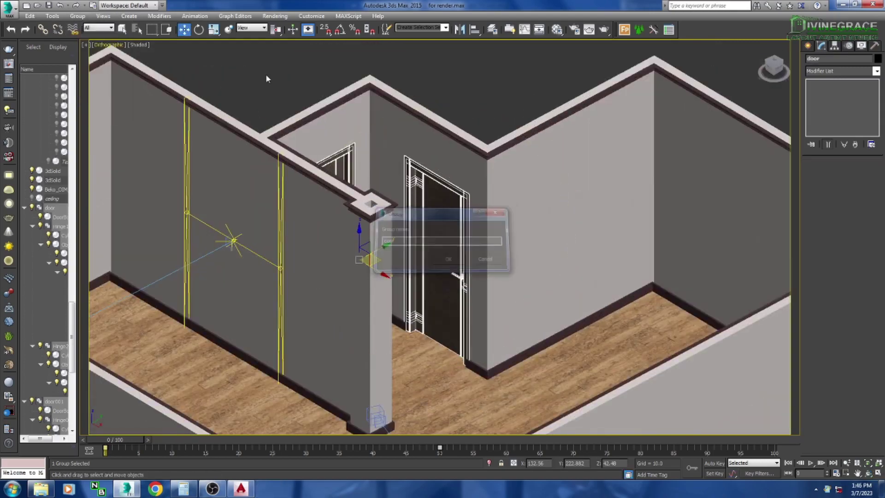
Step: Select the walls, trim, pillar, door and light, checking the selection in isolation
{"action": "left_click", "coordinate": [527, 223]}
{"action": "left_click", "coordinate": [482, 374], "text": "ctrl"}
{"action": "left_click", "coordinate": [524, 297], "text": "ctrl"}
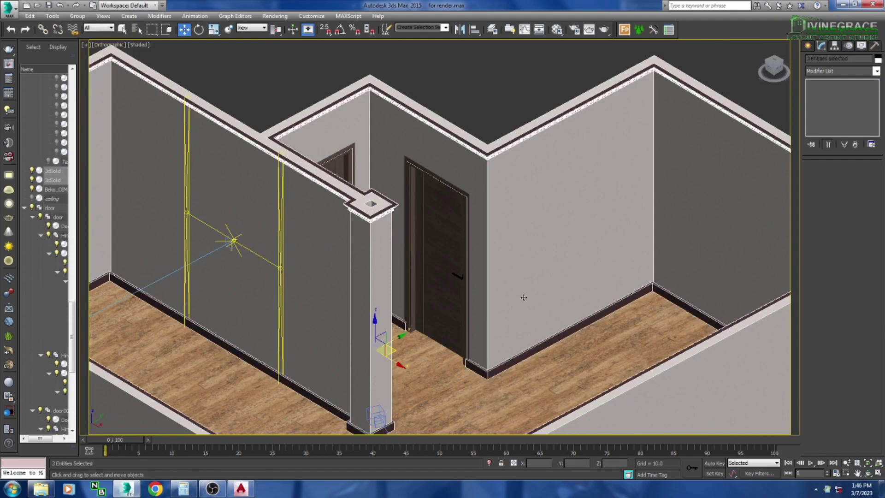
{"action": "left_click", "coordinate": [415, 192]}
{"action": "key", "text": "alt+q"}
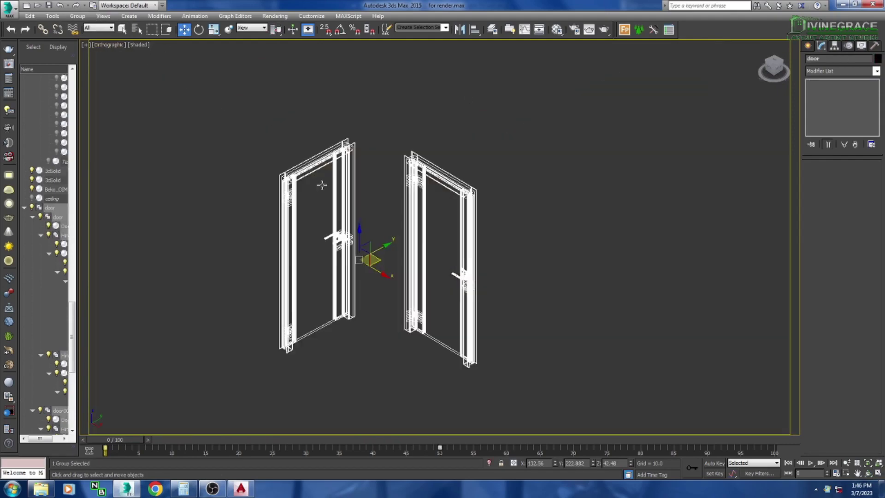
{"action": "key", "text": "alt+q"}
{"action": "left_click", "coordinate": [231, 242], "text": "ctrl"}
Step: Group the selection as 'floor' and check the group in isolation
{"action": "left_click", "coordinate": [78, 15]}
{"action": "left_click", "coordinate": [87, 24]}
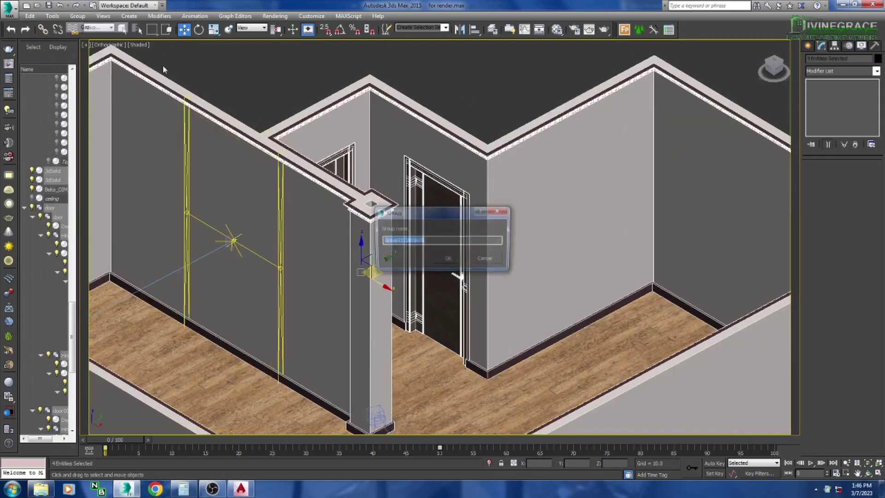
{"action": "key", "text": "Return"}
{"action": "key", "text": "alt+q"}
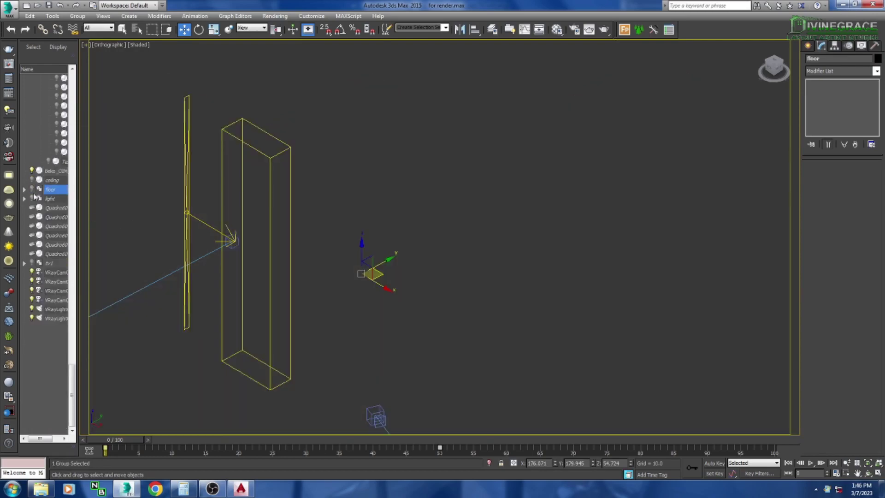
{"action": "key", "text": "alt+q"}
Step: Switch to a Top view zoomed to fit the whole plan
{"action": "scroll", "coordinate": [313, 146], "scroll_direction": "down", "scroll_amount": 3}
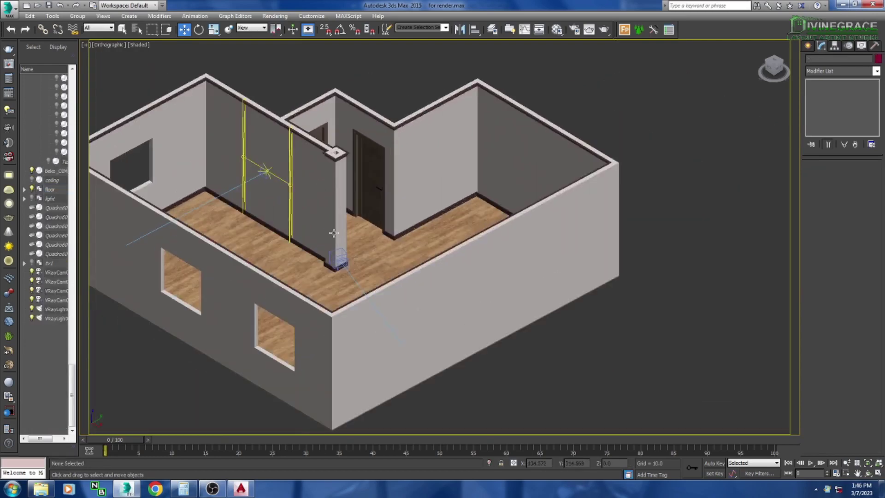
{"action": "key", "text": "t"}
{"action": "key", "text": "z"}
{"action": "left_click", "coordinate": [113, 45]}
Step: Set the viewport to wireframe and import the '2nd order' DWG with default AutoCAD options
{"action": "left_click", "coordinate": [138, 118]}
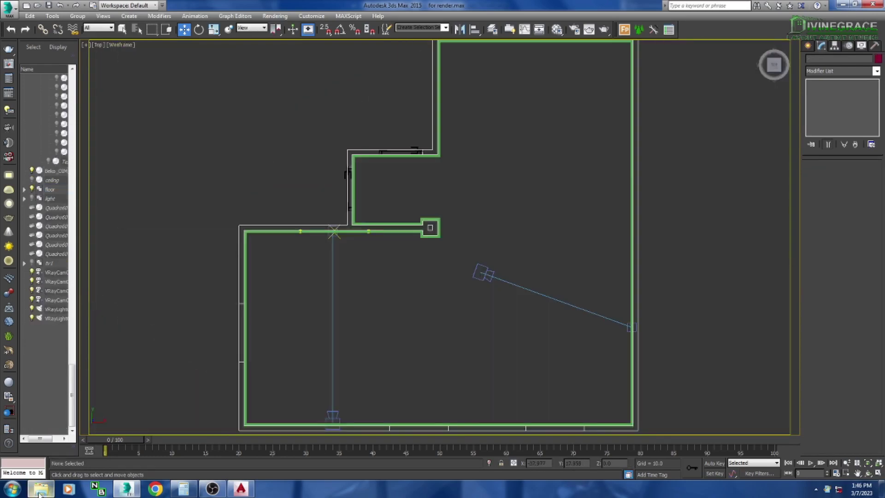
{"action": "left_click", "coordinate": [10, 9]}
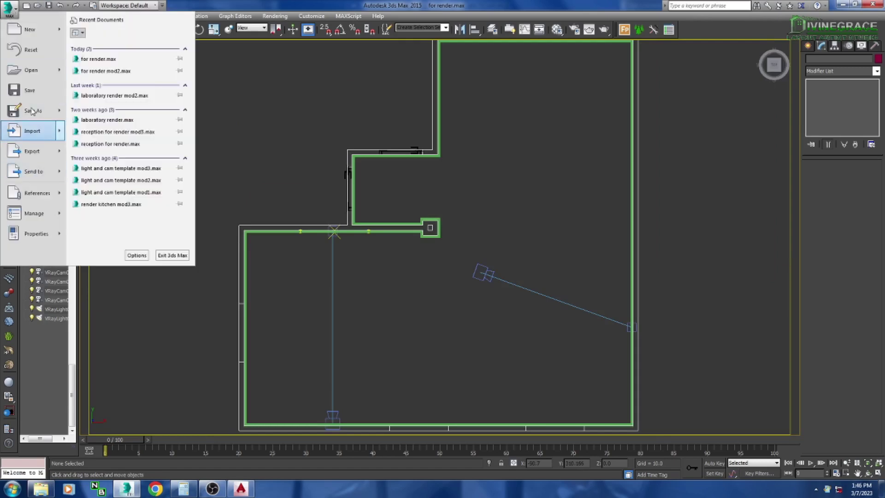
{"action": "left_click", "coordinate": [308, 132]}
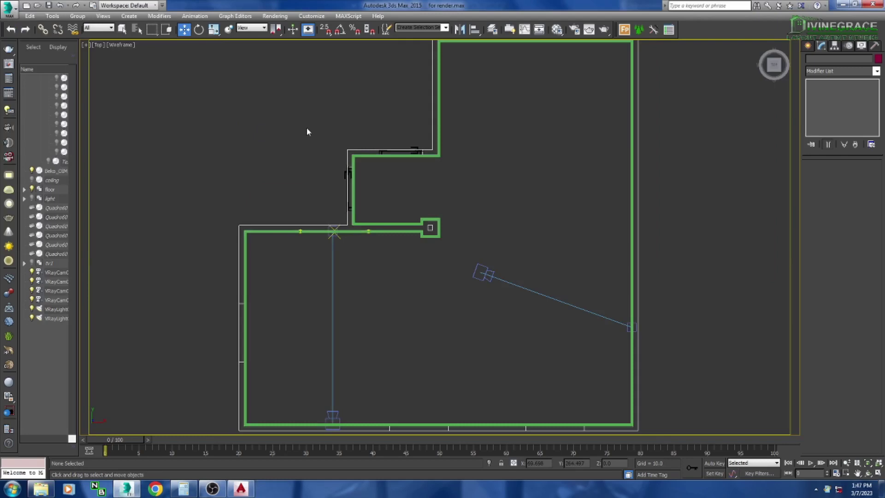
{"action": "left_click", "coordinate": [11, 9]}
{"action": "left_click", "coordinate": [18, 129]}
{"action": "left_click", "coordinate": [64, 60]}
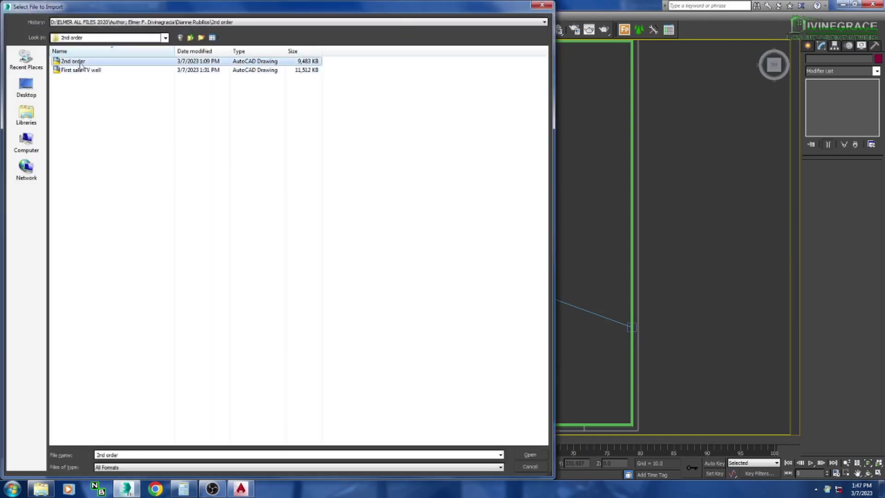
{"action": "double_click", "coordinate": [65, 60]}
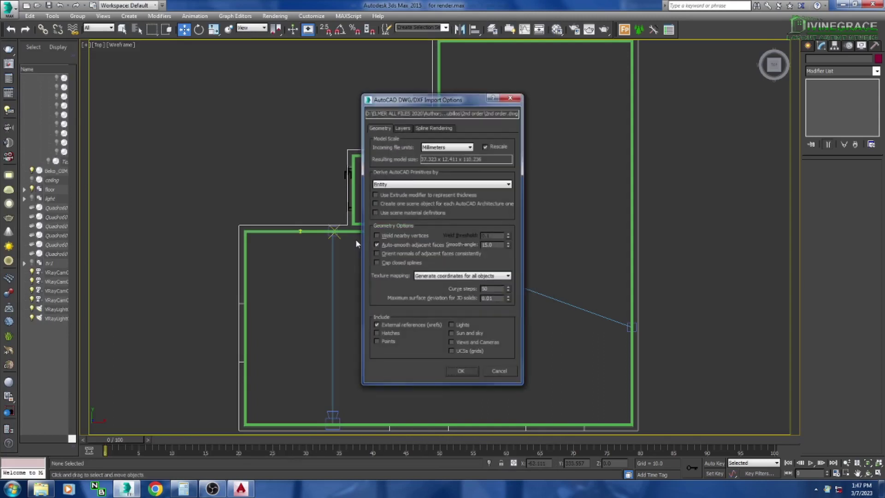
{"action": "left_click", "coordinate": [463, 369]}
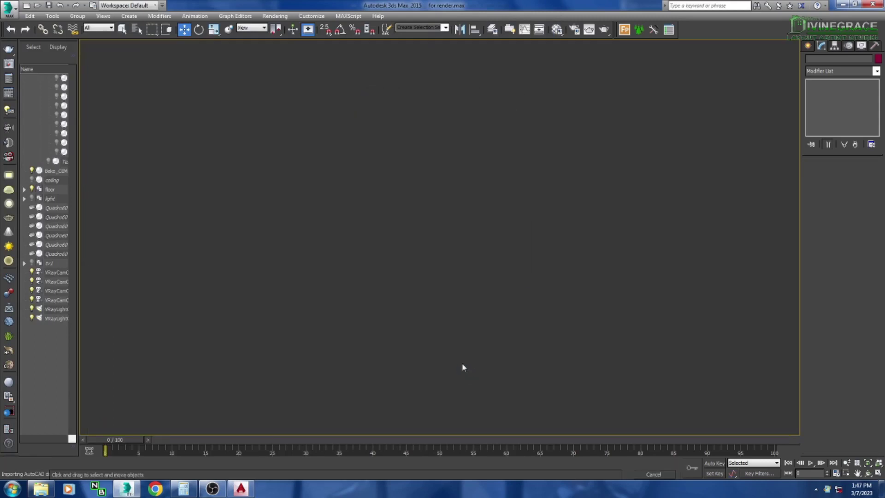
{"action": "scroll", "coordinate": [341, 256], "scroll_direction": "up", "scroll_amount": 5}
Step: Switch to shaded view and orbit to see the imported cabinet in 3D
{"action": "scroll", "coordinate": [381, 259], "scroll_direction": "down", "scroll_amount": 2}
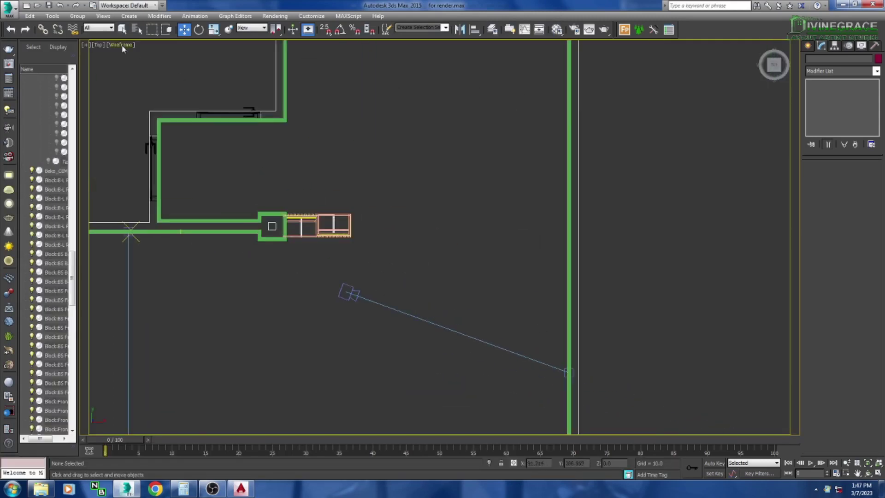
{"action": "left_click", "coordinate": [122, 46]}
{"action": "left_click", "coordinate": [138, 60]}
{"action": "left_click_drag", "start_coordinate": [363, 285], "coordinate": [405, 254]}
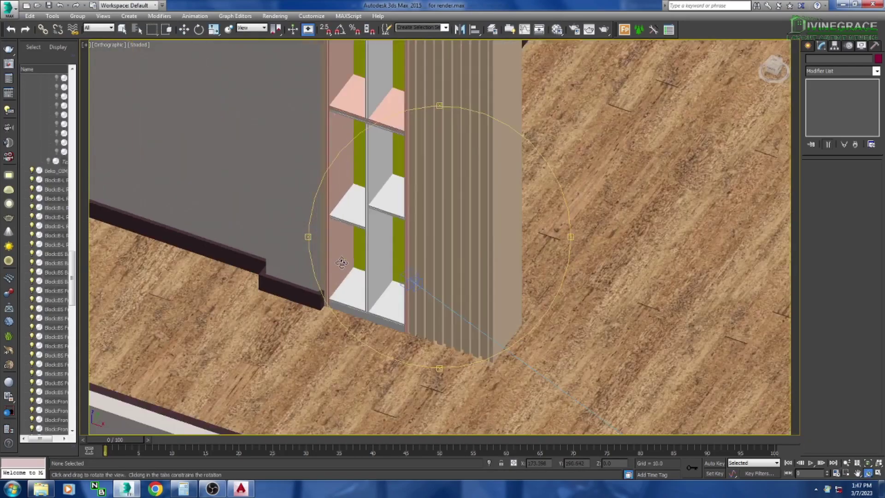
{"action": "scroll", "coordinate": [406, 254], "scroll_direction": "up", "scroll_amount": 3}
{"action": "scroll", "coordinate": [401, 268], "scroll_direction": "up", "scroll_amount": 1}
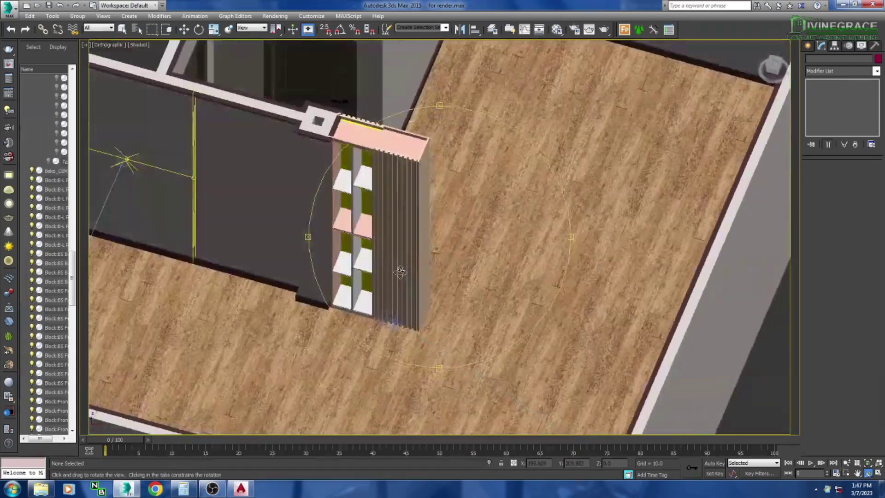
{"action": "scroll", "coordinate": [398, 281], "scroll_direction": "up", "scroll_amount": 1}
Step: Select and hide the floor group
{"action": "key", "text": "w"}
{"action": "left_click", "coordinate": [169, 123]}
{"action": "key", "text": "alt+h"}
{"action": "scroll", "coordinate": [502, 248], "scroll_direction": "down", "scroll_amount": 5}
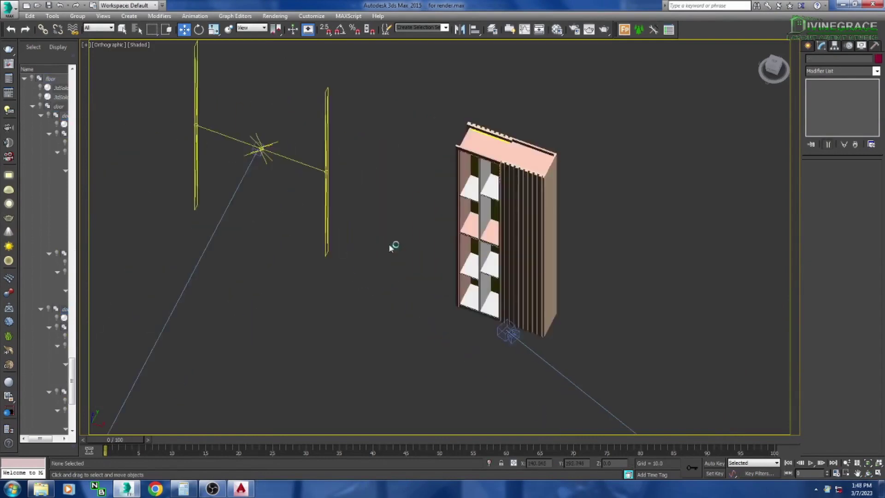
{"action": "scroll", "coordinate": [389, 243], "scroll_direction": "down", "scroll_amount": 3}
Step: Group the two V-Ray cameras as 'camera' and hide them from the viewport
{"action": "left_click", "coordinate": [144, 311]}
{"action": "left_click", "coordinate": [56, 383], "text": "ctrl"}
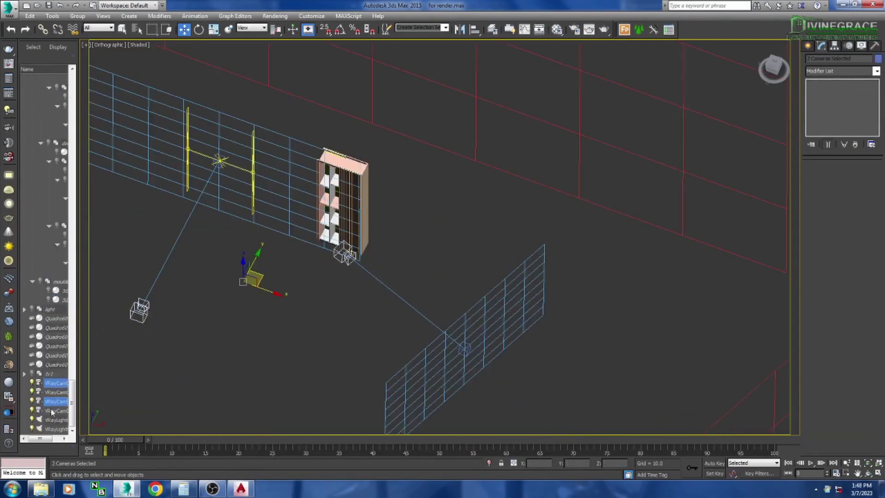
{"action": "left_click", "coordinate": [93, 28]}
{"action": "type", "text": "camera"}
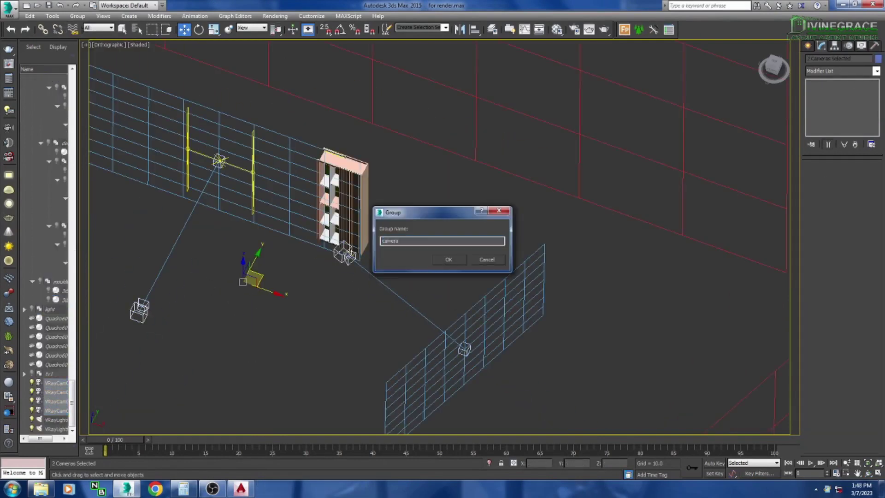
{"action": "key", "text": "Return"}
{"action": "key", "text": "alt+h"}
{"action": "scroll", "coordinate": [396, 233], "scroll_direction": "up", "scroll_amount": 3}
{"action": "scroll", "coordinate": [397, 233], "scroll_direction": "up", "scroll_amount": 2}
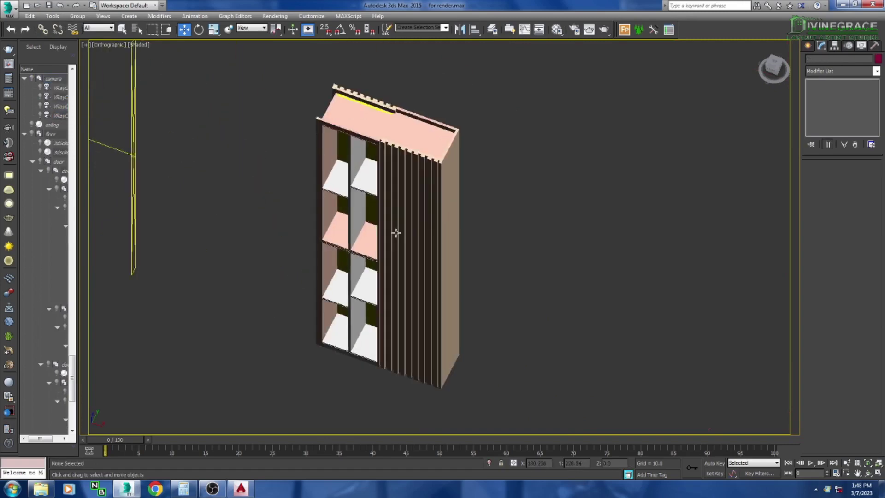
{"action": "scroll", "coordinate": [397, 232], "scroll_direction": "down", "scroll_amount": 1}
{"action": "scroll", "coordinate": [385, 237], "scroll_direction": "down", "scroll_amount": 1}
Step: Window-select the 96 cabinet parts and group them as 'order 2'
{"action": "left_click_drag", "start_coordinate": [300, 137], "coordinate": [300, 92]}
{"action": "left_click", "coordinate": [78, 16]}
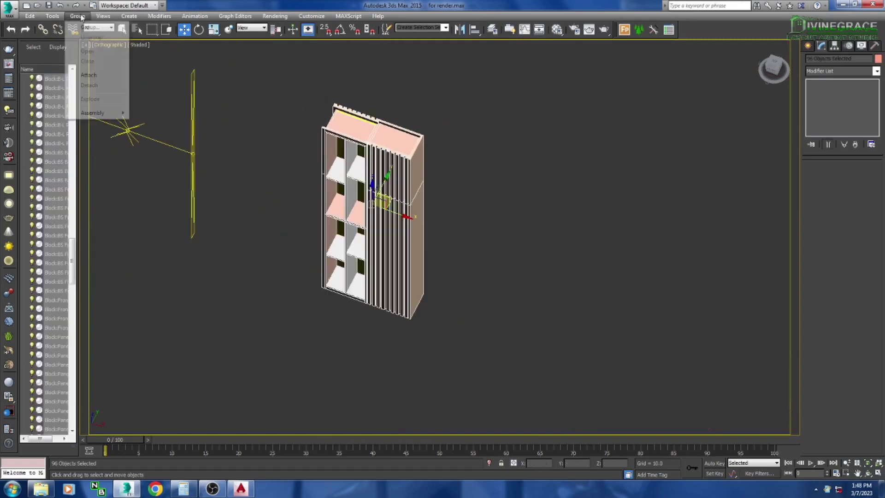
{"action": "left_click", "coordinate": [94, 28]}
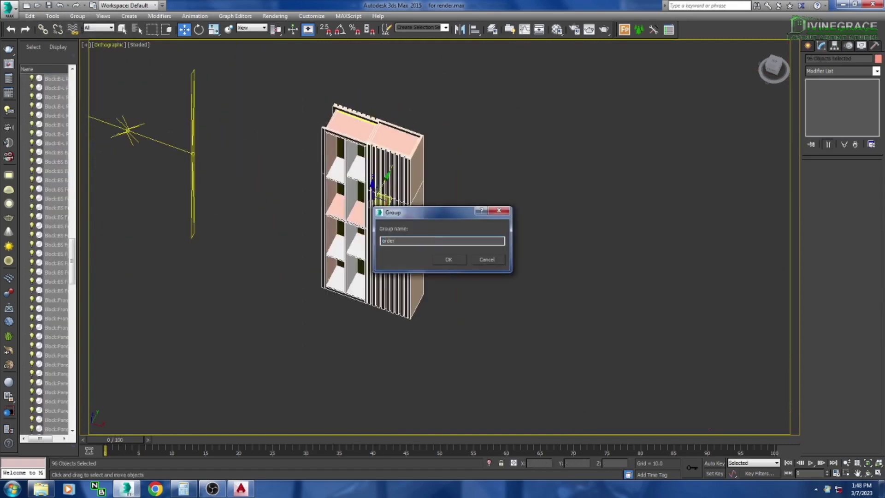
{"action": "type", "text": "2"}
{"action": "key", "text": "Return"}
{"action": "key", "text": "m"}
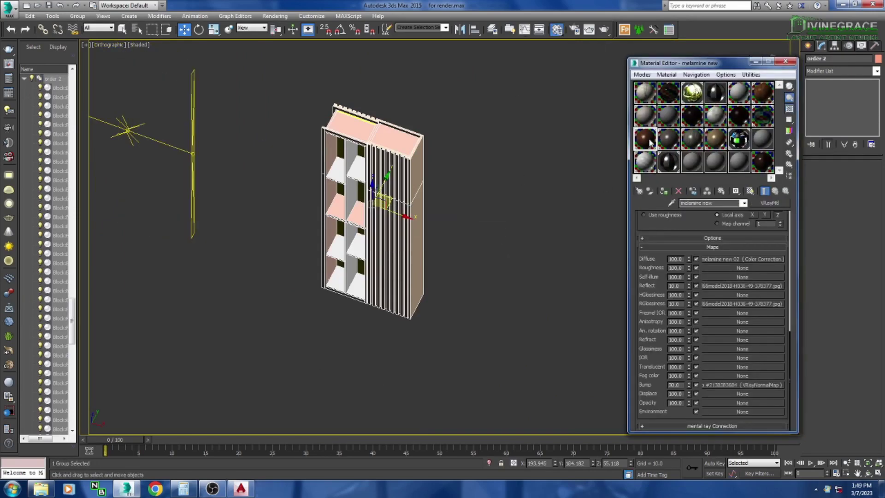
Step: Add a UVW Map modifier with Box mapping to the shelf group
{"action": "left_click", "coordinate": [876, 70]}
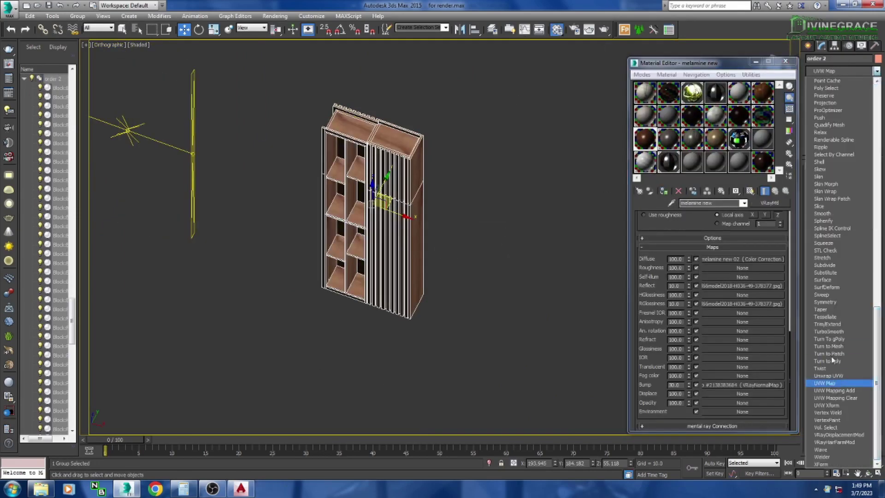
{"action": "left_click", "coordinate": [825, 383]}
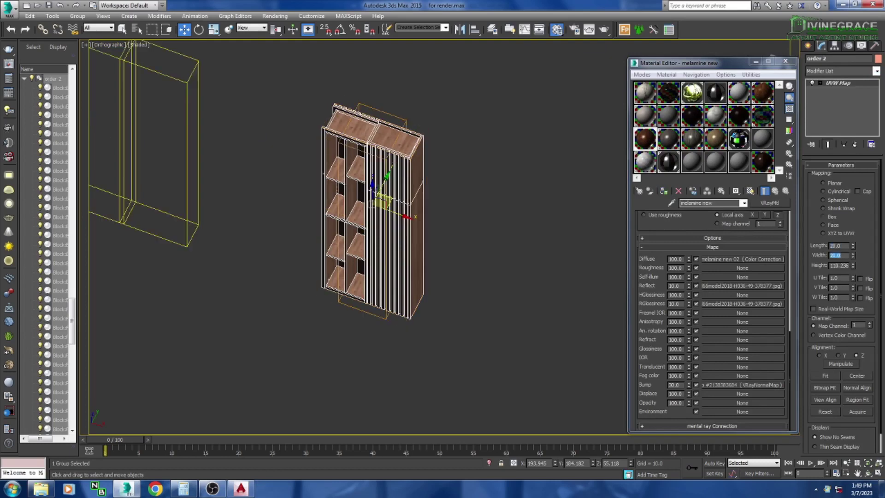
{"action": "scroll", "coordinate": [420, 260], "scroll_direction": "up", "scroll_amount": 5}
{"action": "left_click", "coordinate": [421, 260]}
{"action": "scroll", "coordinate": [483, 339], "scroll_direction": "down", "scroll_amount": 3}
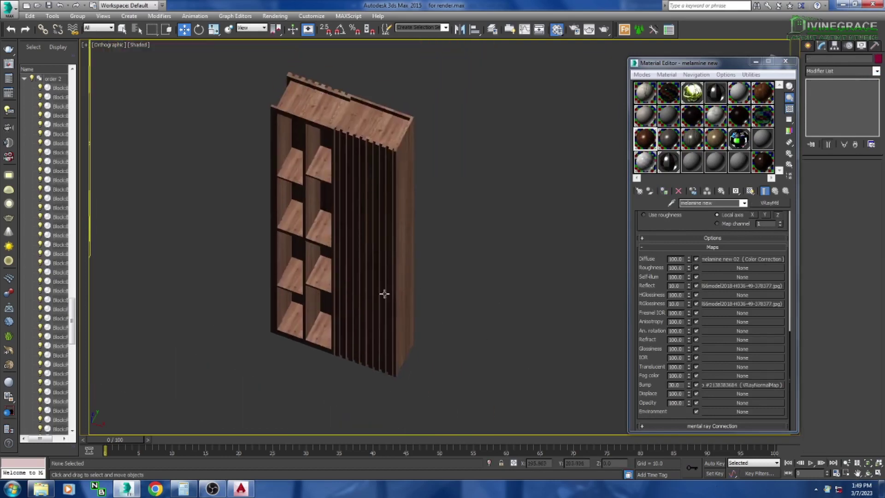
{"action": "scroll", "coordinate": [415, 312], "scroll_direction": "up", "scroll_amount": 3}
{"action": "scroll", "coordinate": [400, 325], "scroll_direction": "up", "scroll_amount": 3}
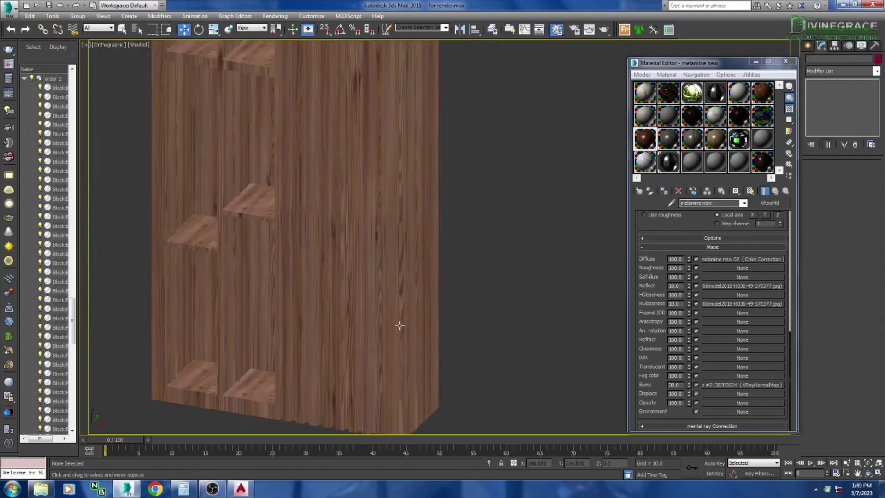
{"action": "scroll", "coordinate": [399, 325], "scroll_direction": "down", "scroll_amount": 3}
{"action": "scroll", "coordinate": [336, 347], "scroll_direction": "up", "scroll_amount": 3}
{"action": "scroll", "coordinate": [358, 322], "scroll_direction": "down", "scroll_amount": 3}
Step: Inspect the WOOD FLOOR material and reselect the shelf group
{"action": "left_click", "coordinate": [763, 93]}
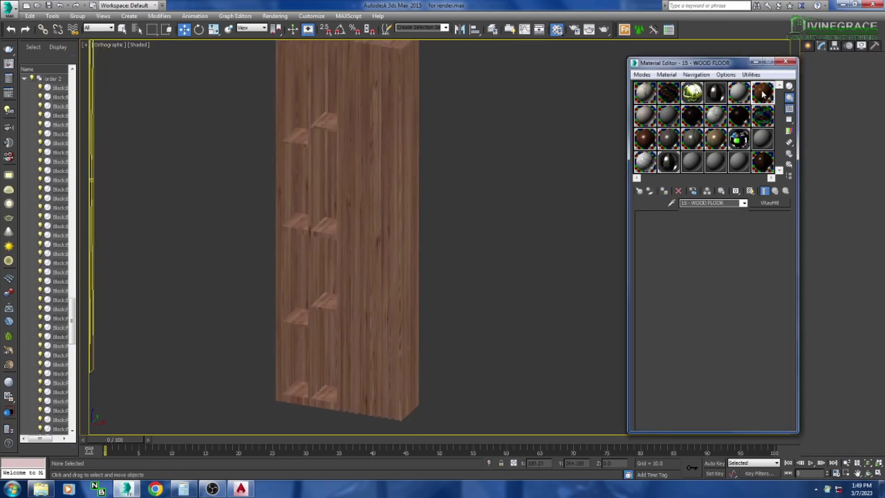
{"action": "scroll", "coordinate": [402, 315], "scroll_direction": "up", "scroll_amount": 3}
{"action": "scroll", "coordinate": [402, 314], "scroll_direction": "down", "scroll_amount": 3}
{"action": "scroll", "coordinate": [402, 315], "scroll_direction": "up", "scroll_amount": 2}
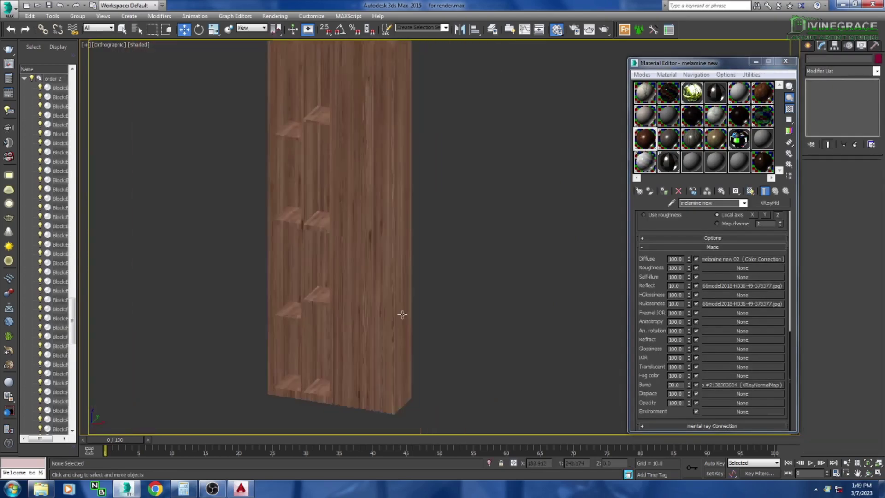
{"action": "left_click", "coordinate": [403, 315]}
{"action": "scroll", "coordinate": [403, 315], "scroll_direction": "down", "scroll_amount": 3}
Step: Orbit around the shelf to check its melamine new material, then close the Material Editor
{"action": "middle_click_drag", "start_coordinate": [369, 222], "coordinate": [433, 318], "text": "alt"}
{"action": "scroll", "coordinate": [396, 258], "scroll_direction": "up", "scroll_amount": 3}
{"action": "scroll", "coordinate": [434, 318], "scroll_direction": "up", "scroll_amount": 3}
{"action": "scroll", "coordinate": [433, 318], "scroll_direction": "down", "scroll_amount": 3}
{"action": "scroll", "coordinate": [434, 320], "scroll_direction": "up", "scroll_amount": 3}
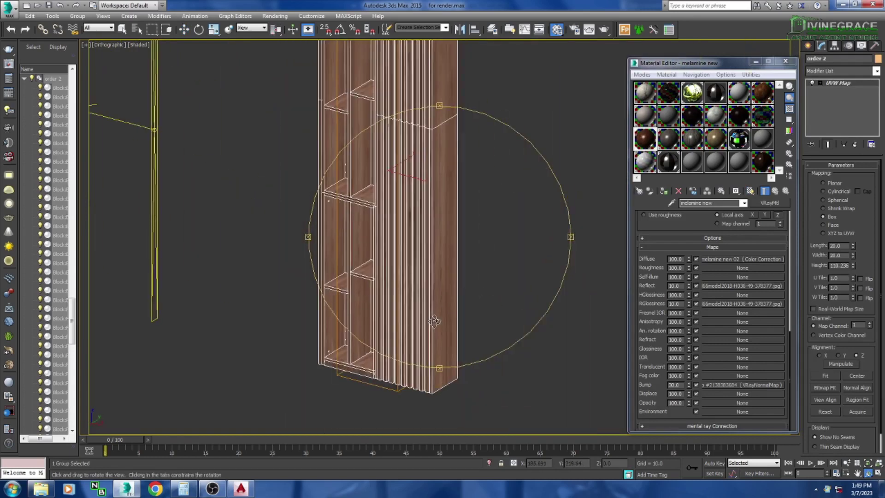
{"action": "scroll", "coordinate": [459, 312], "scroll_direction": "up", "scroll_amount": 3}
{"action": "scroll", "coordinate": [459, 311], "scroll_direction": "down", "scroll_amount": 5}
{"action": "key", "text": "m"}
{"action": "left_click", "coordinate": [382, 262]}
Step: Set the viewport to Top wireframe and check the existing shelf light strip from the front
{"action": "key", "text": "t"}
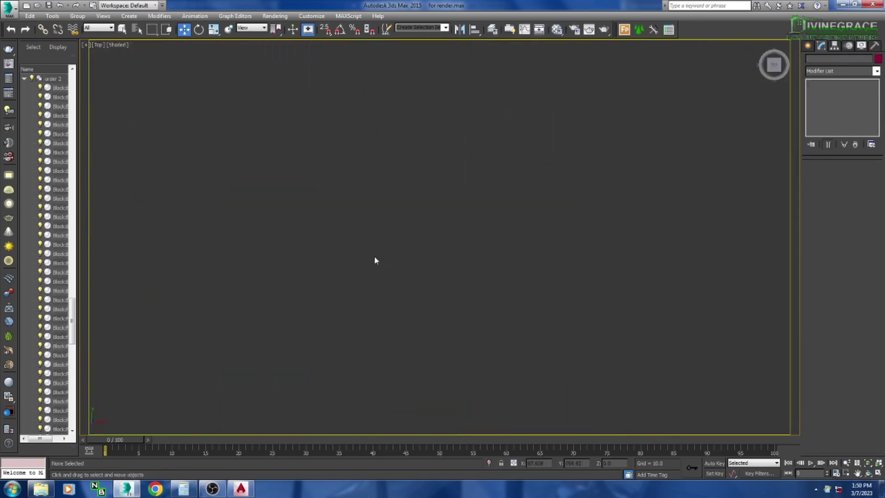
{"action": "scroll", "coordinate": [374, 261], "scroll_direction": "down", "scroll_amount": 3}
{"action": "middle_click_drag", "start_coordinate": [526, 138], "coordinate": [452, 212]}
{"action": "left_click", "coordinate": [118, 45]}
{"action": "left_click", "coordinate": [138, 81]}
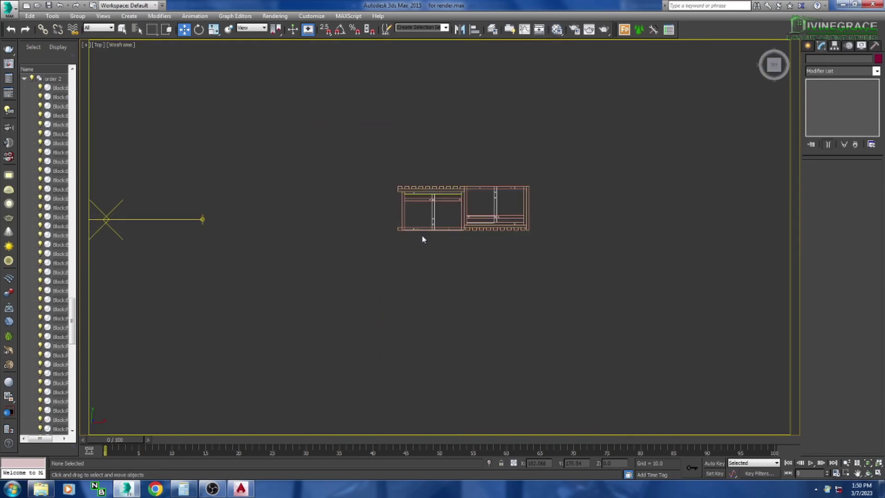
{"action": "key", "text": "f"}
{"action": "scroll", "coordinate": [398, 231], "scroll_direction": "up", "scroll_amount": 2}
{"action": "left_click", "coordinate": [399, 245]}
{"action": "scroll", "coordinate": [373, 249], "scroll_direction": "up", "scroll_amount": 2}
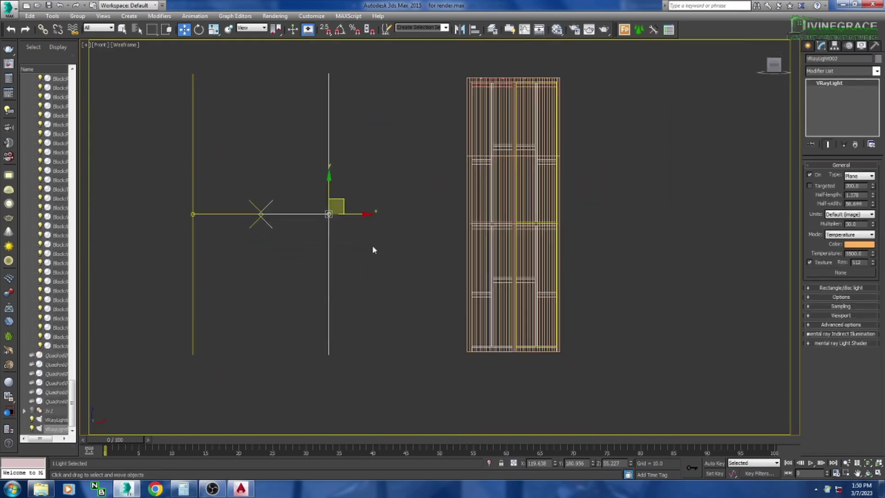
{"action": "key", "text": "t"}
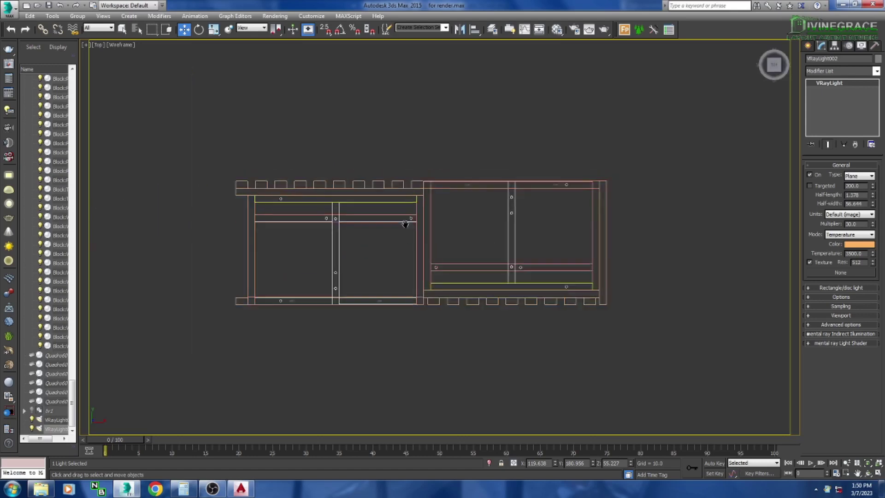
Step: Add a thin V-Ray plane light, 3000 K and invisible, on the shelf in Top view
{"action": "left_click", "coordinate": [809, 46]}
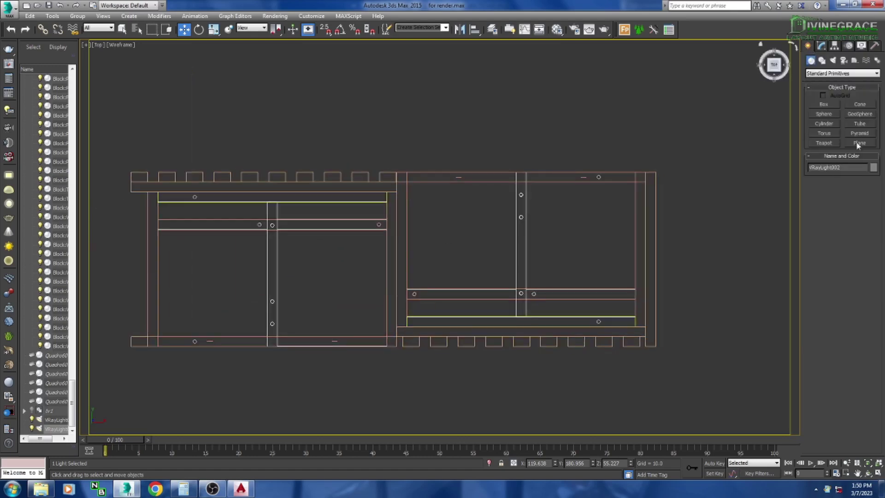
{"action": "left_click", "coordinate": [833, 61]}
{"action": "left_click", "coordinate": [814, 94]}
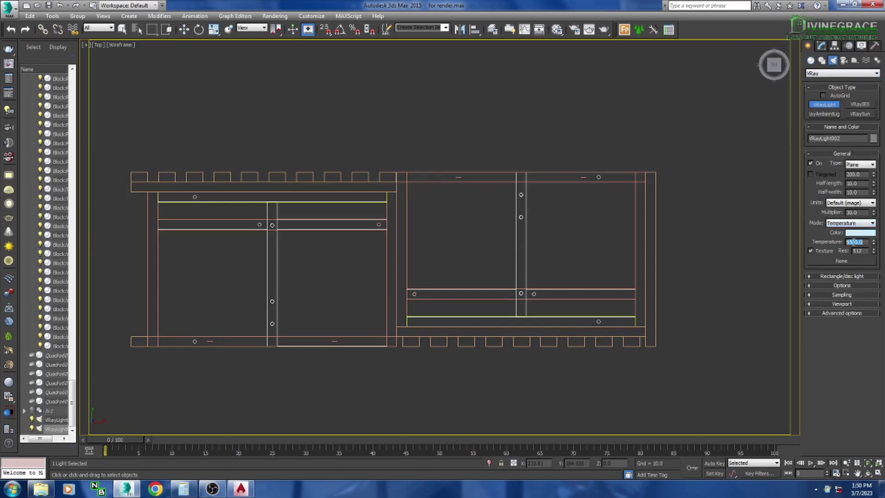
{"action": "scroll", "coordinate": [720, 234], "scroll_direction": "down", "scroll_amount": 4}
{"action": "mouse_move", "coordinate": [458, 280]}
{"action": "middle_mouse_down"}
{"action": "mouse_move", "coordinate": [659, 280]}
{"action": "mouse_move", "coordinate": [535, 271]}
{"action": "middle_mouse_up"}
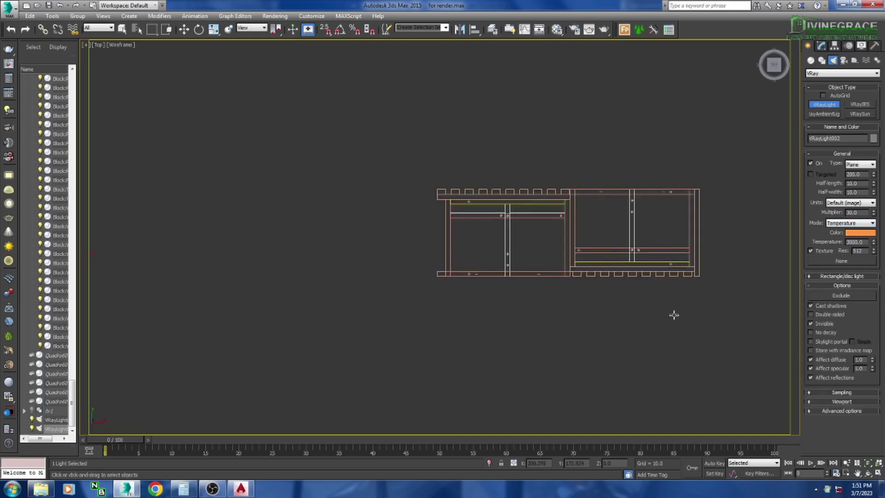
{"action": "scroll", "coordinate": [674, 315], "scroll_direction": "up", "scroll_amount": 2}
{"action": "middle_click_drag", "start_coordinate": [430, 235], "coordinate": [397, 231]}
{"action": "scroll", "coordinate": [339, 197], "scroll_direction": "up", "scroll_amount": 3}
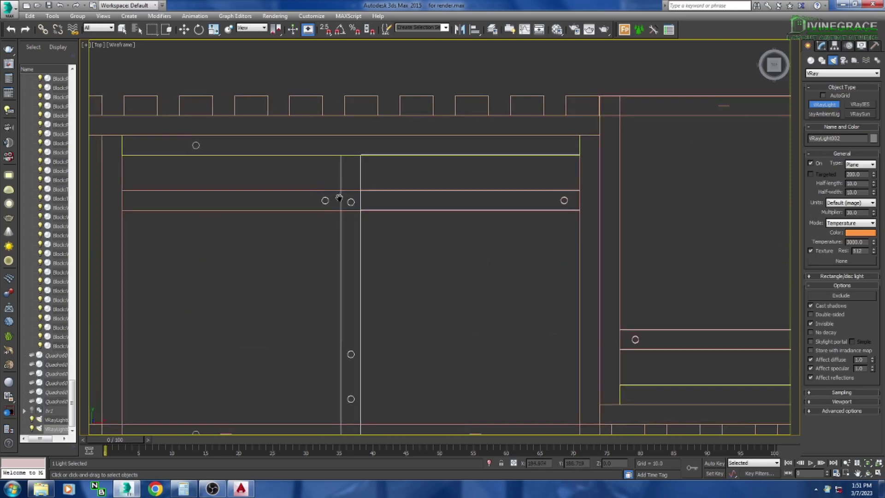
{"action": "scroll", "coordinate": [339, 197], "scroll_direction": "down", "scroll_amount": 2}
Step: Inspect the new strip light and its settings in the Front view
{"action": "key", "text": "f"}
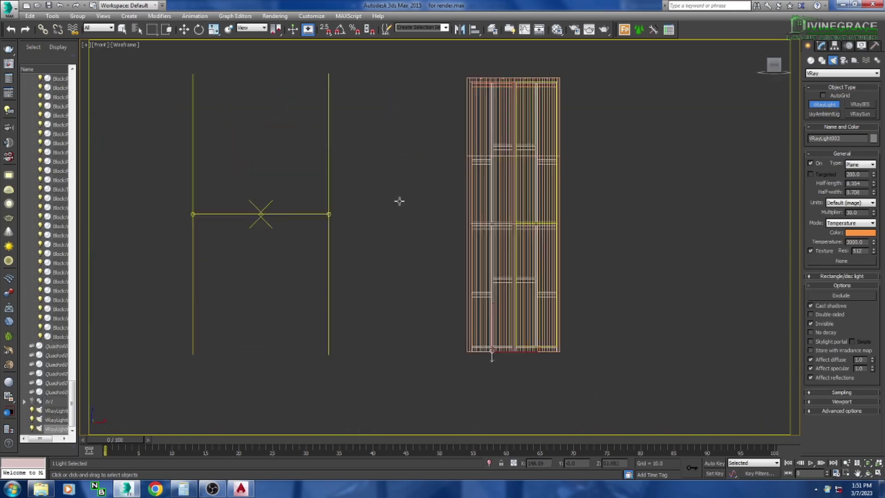
{"action": "scroll", "coordinate": [446, 307], "scroll_direction": "up", "scroll_amount": 3}
{"action": "key", "text": "w"}
{"action": "left_click", "coordinate": [447, 323]}
{"action": "scroll", "coordinate": [332, 298], "scroll_direction": "down", "scroll_amount": 3}
{"action": "middle_click_drag", "start_coordinate": [331, 298], "coordinate": [434, 306]}
{"action": "left_click", "coordinate": [335, 167]}
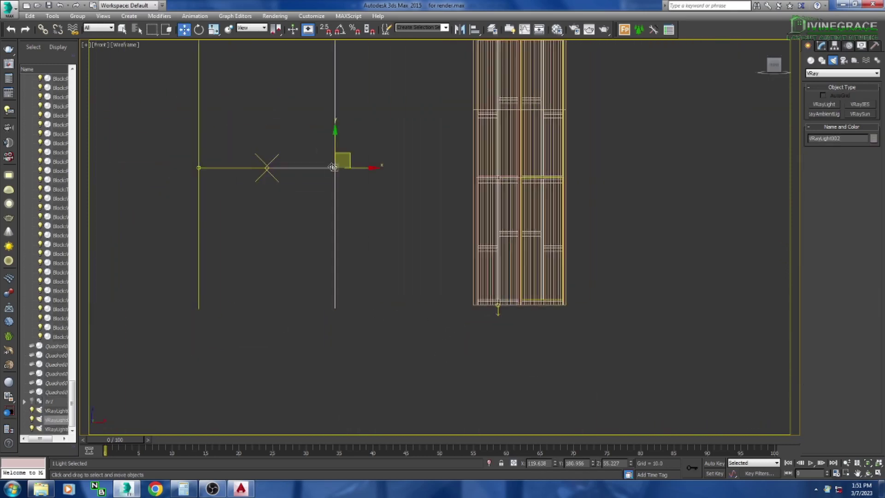
{"action": "left_click", "coordinate": [498, 312]}
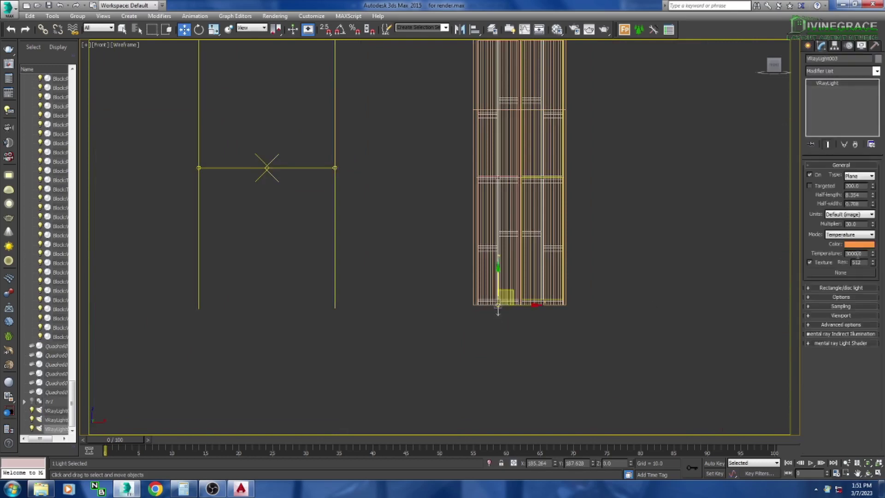
{"action": "left_click", "coordinate": [670, 250]}
{"action": "left_click", "coordinate": [334, 168]}
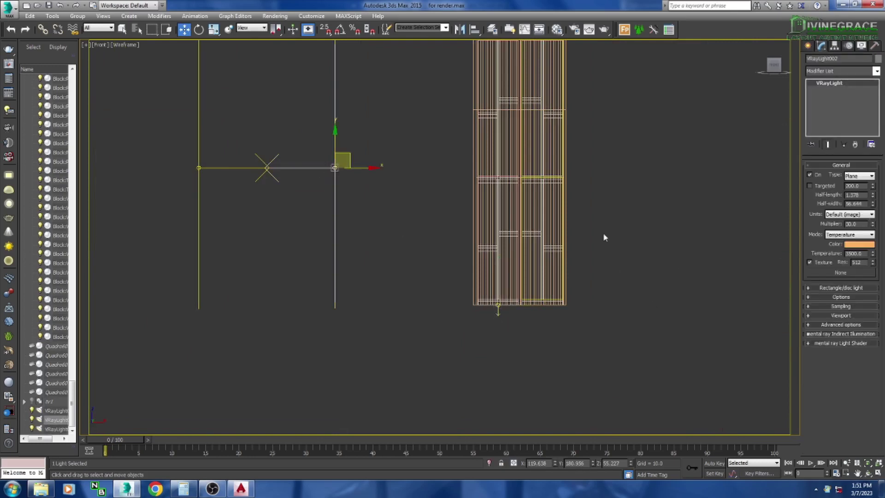
{"action": "left_click", "coordinate": [603, 237]}
Step: Select VRayLight003 from the Left view and frame it in the Front view
{"action": "scroll", "coordinate": [488, 300], "scroll_direction": "up", "scroll_amount": 3}
{"action": "scroll", "coordinate": [393, 320], "scroll_direction": "down", "scroll_amount": 4}
{"action": "key", "text": "l"}
{"action": "scroll", "coordinate": [355, 333], "scroll_direction": "up", "scroll_amount": 4}
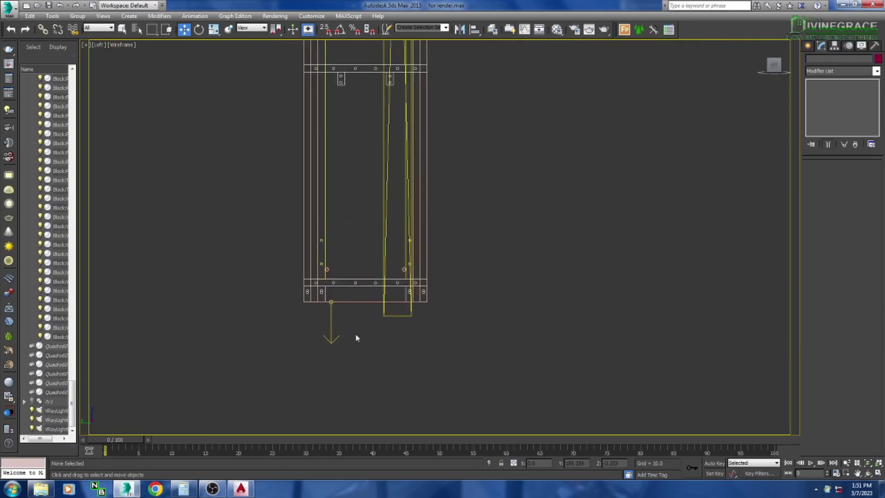
{"action": "left_click", "coordinate": [336, 293]}
{"action": "scroll", "coordinate": [347, 310], "scroll_direction": "down", "scroll_amount": 1}
{"action": "scroll", "coordinate": [343, 180], "scroll_direction": "up", "scroll_amount": 5}
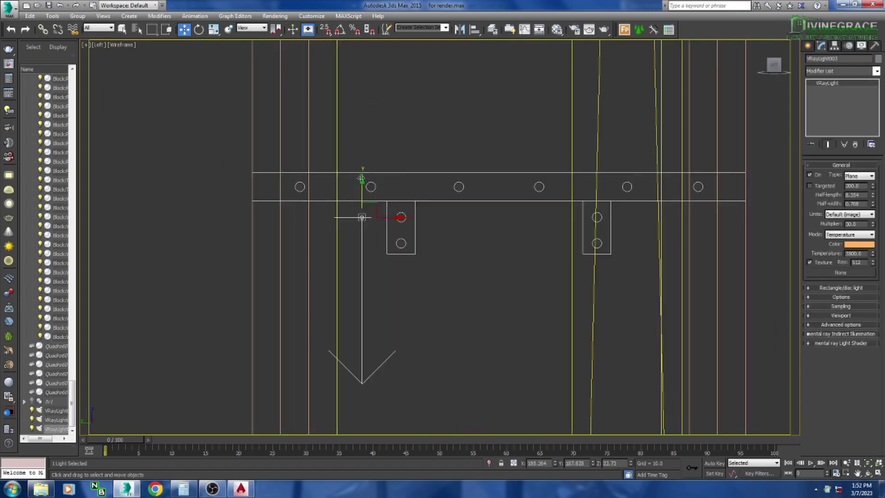
{"action": "scroll", "coordinate": [397, 188], "scroll_direction": "down", "scroll_amount": 4}
{"action": "scroll", "coordinate": [379, 205], "scroll_direction": "up", "scroll_amount": 2}
{"action": "scroll", "coordinate": [383, 256], "scroll_direction": "down", "scroll_amount": 2}
{"action": "key", "text": "f"}
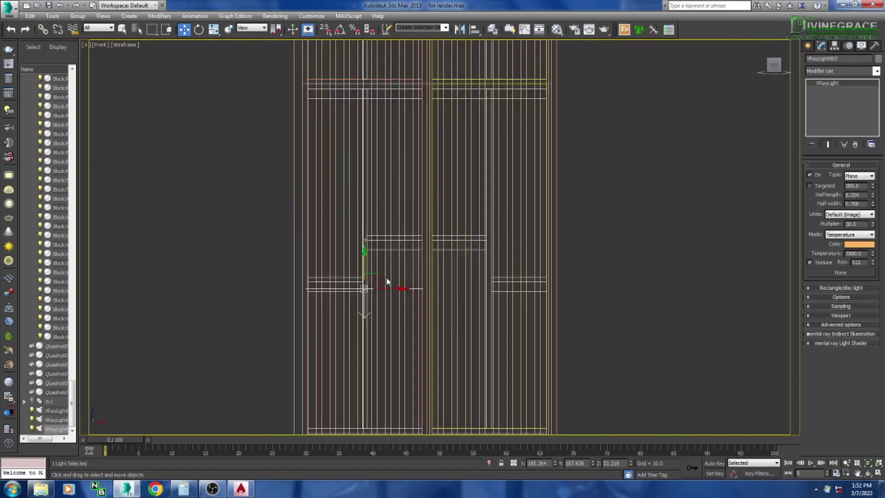
{"action": "scroll", "coordinate": [400, 259], "scroll_direction": "up", "scroll_amount": 2}
{"action": "scroll", "coordinate": [390, 231], "scroll_direction": "down", "scroll_amount": 2}
{"action": "middle_click_drag", "start_coordinate": [390, 231], "coordinate": [383, 290]}
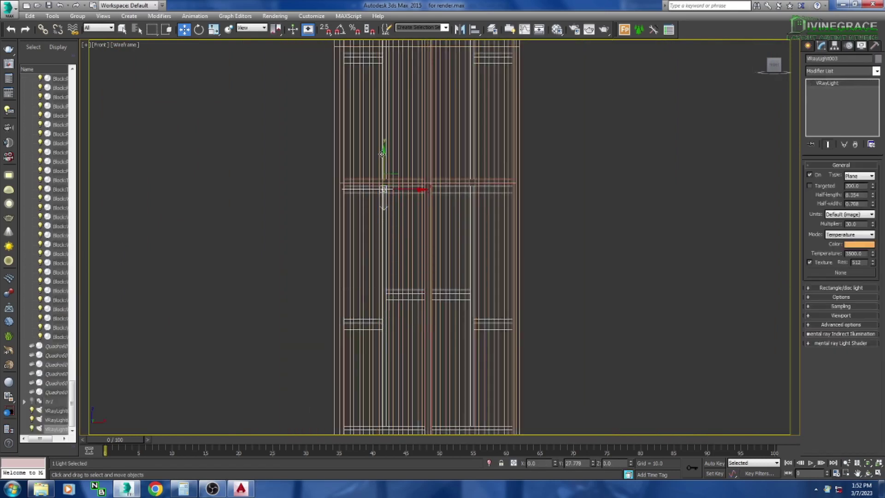
{"action": "scroll", "coordinate": [383, 154], "scroll_direction": "up", "scroll_amount": 5}
Step: Clone the strip light several times to the right with Shift+drag copies
{"action": "left_click_drag", "start_coordinate": [347, 192], "coordinate": [593, 189], "text": "shift"}
{"action": "left_click", "coordinate": [417, 276]}
{"action": "scroll", "coordinate": [397, 136], "scroll_direction": "down", "scroll_amount": 2}
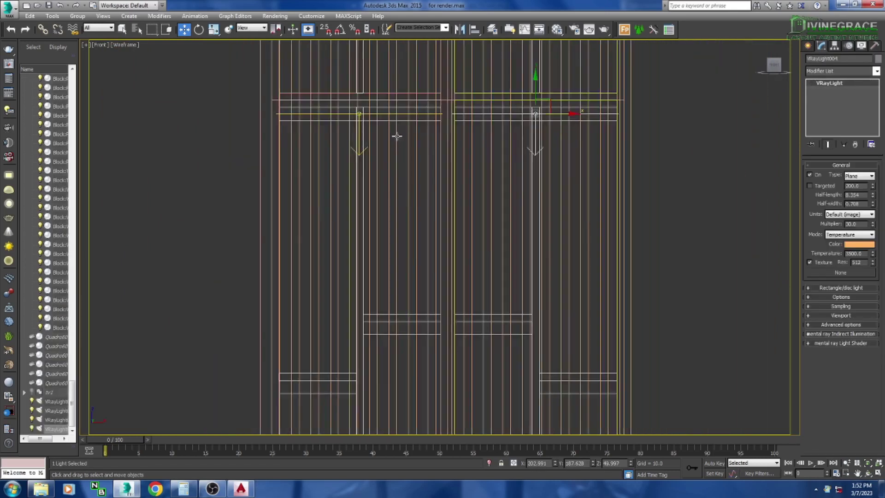
{"action": "scroll", "coordinate": [397, 136], "scroll_direction": "down", "scroll_amount": 2}
{"action": "left_click_drag", "start_coordinate": [489, 100], "coordinate": [494, 100], "text": "shift"}
{"action": "left_click", "coordinate": [421, 279]}
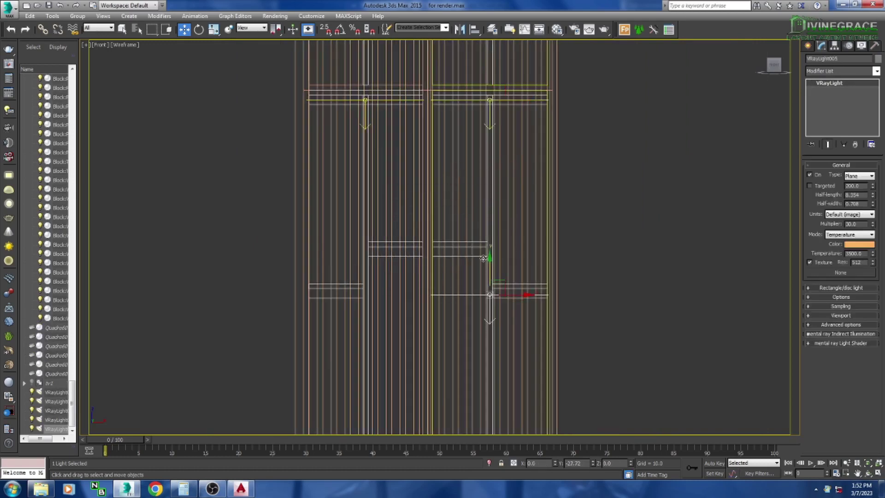
{"action": "scroll", "coordinate": [542, 319], "scroll_direction": "up", "scroll_amount": 4}
{"action": "left_click_drag", "start_coordinate": [476, 270], "coordinate": [525, 269]}
{"action": "middle_click_drag", "start_coordinate": [496, 271], "coordinate": [528, 274]}
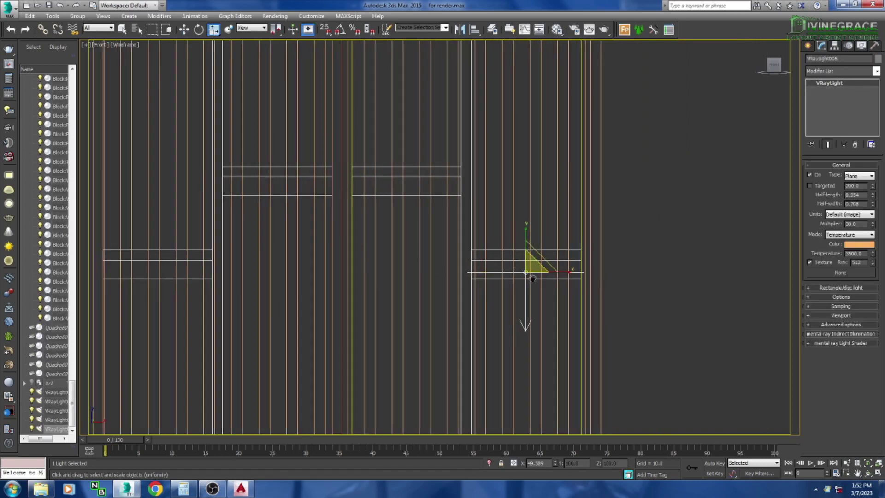
{"action": "left_click_drag", "start_coordinate": [528, 274], "coordinate": [529, 272], "text": "shift"}
{"action": "key", "text": "Return"}
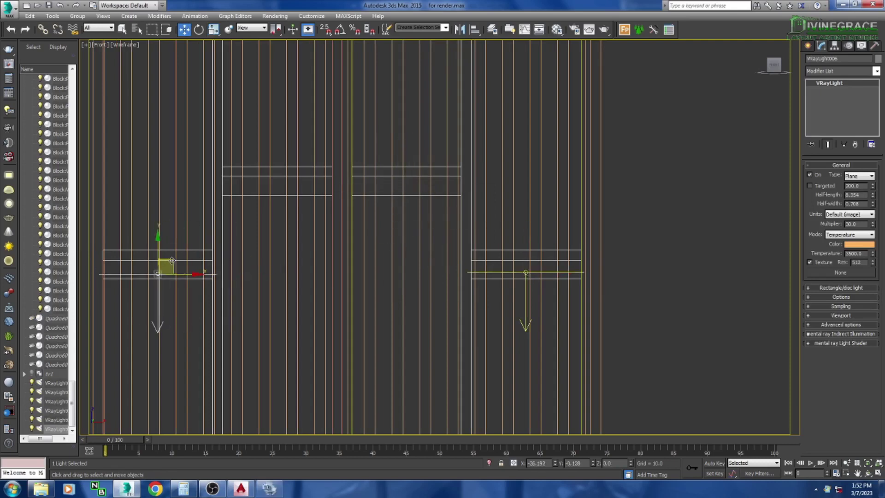
Step: Copy the upper-left shelf light as VRayLight007 for the upper middle shelf
{"action": "scroll", "coordinate": [365, 211], "scroll_direction": "down", "scroll_amount": 5}
{"action": "scroll", "coordinate": [308, 77], "scroll_direction": "up", "scroll_amount": 4}
{"action": "left_click", "coordinate": [307, 76]}
{"action": "scroll", "coordinate": [318, 110], "scroll_direction": "down", "scroll_amount": 3}
{"action": "scroll", "coordinate": [305, 160], "scroll_direction": "down", "scroll_amount": 2}
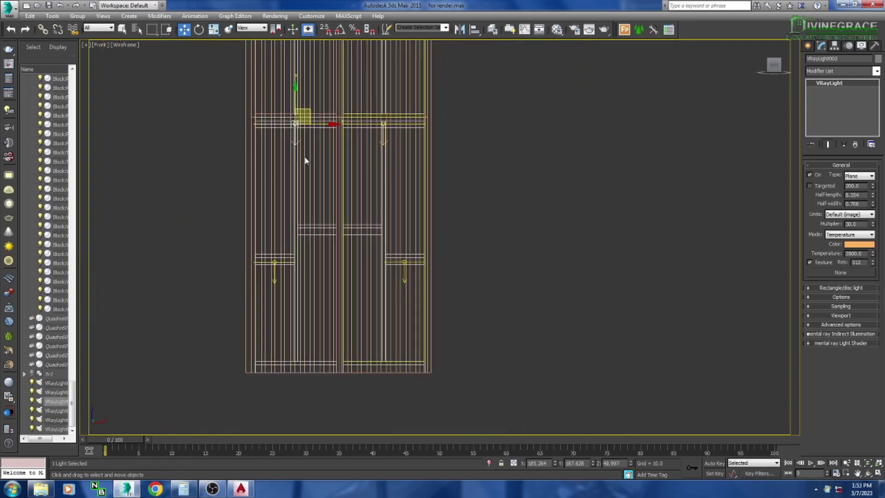
{"action": "key", "text": "ctrl+v"}
{"action": "left_click", "coordinate": [418, 274]}
{"action": "scroll", "coordinate": [353, 217], "scroll_direction": "up", "scroll_amount": 4}
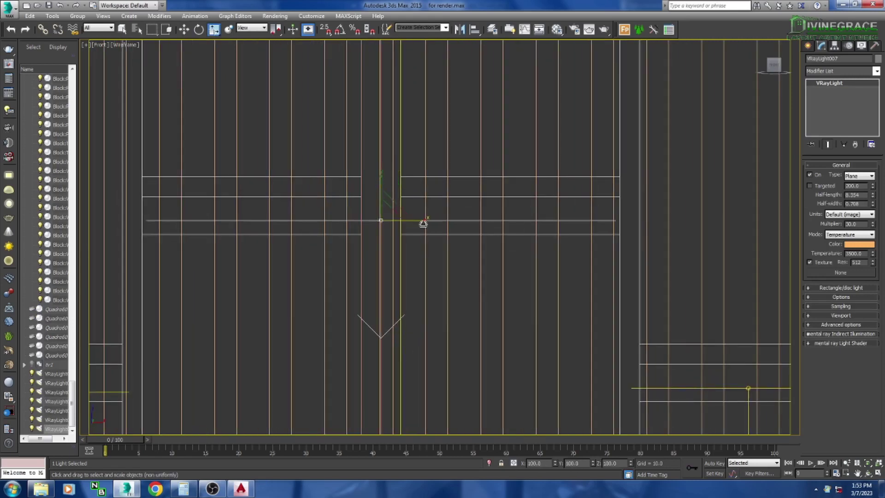
{"action": "scroll", "coordinate": [425, 221], "scroll_direction": "down", "scroll_amount": 5}
{"action": "scroll", "coordinate": [305, 297], "scroll_direction": "up", "scroll_amount": 2}
{"action": "scroll", "coordinate": [305, 297], "scroll_direction": "up", "scroll_amount": 2}
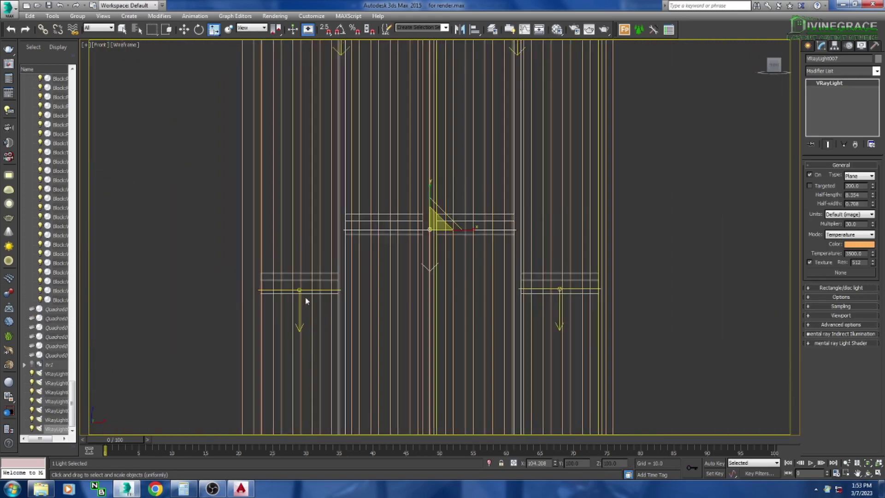
{"action": "scroll", "coordinate": [306, 297], "scroll_direction": "up", "scroll_amount": 3}
{"action": "key", "text": "w"}
{"action": "scroll", "coordinate": [488, 272], "scroll_direction": "down", "scroll_amount": 4}
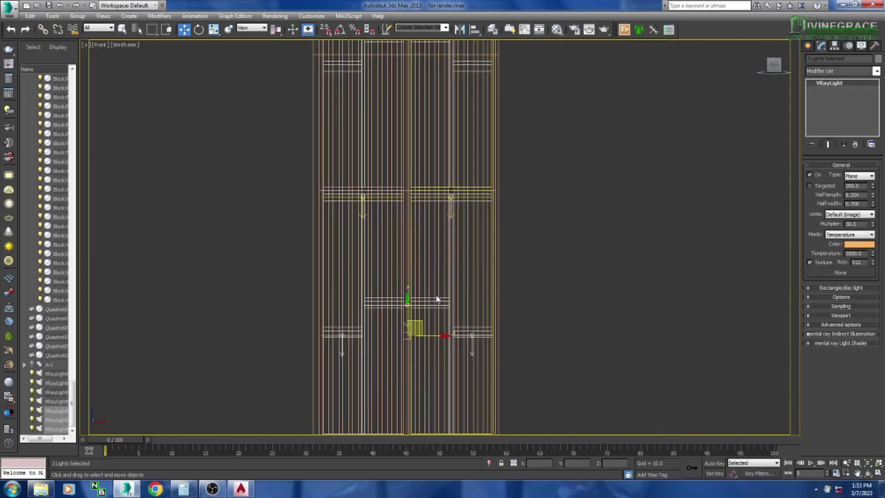
Step: Select several shelf lights and move them up the cabinet
{"action": "left_click", "coordinate": [451, 203], "text": "ctrl"}
{"action": "left_click_drag", "start_coordinate": [389, 277], "coordinate": [408, 205]}
{"action": "scroll", "coordinate": [407, 88], "scroll_direction": "down", "scroll_amount": 4}
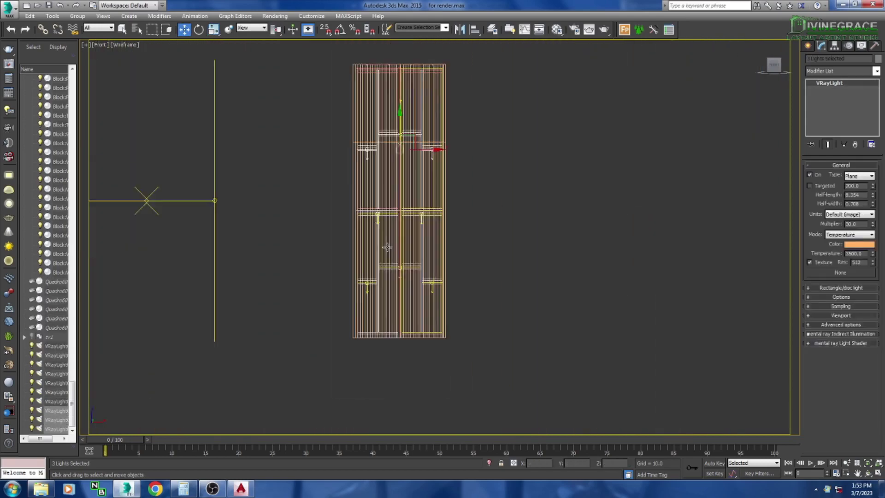
{"action": "scroll", "coordinate": [361, 183], "scroll_direction": "up", "scroll_amount": 6}
{"action": "left_click", "coordinate": [361, 184], "text": "ctrl"}
{"action": "scroll", "coordinate": [361, 184], "scroll_direction": "down", "scroll_amount": 3}
{"action": "scroll", "coordinate": [442, 188], "scroll_direction": "up", "scroll_amount": 3}
{"action": "left_click", "coordinate": [443, 188], "text": "ctrl"}
{"action": "scroll", "coordinate": [442, 188], "scroll_direction": "down", "scroll_amount": 2}
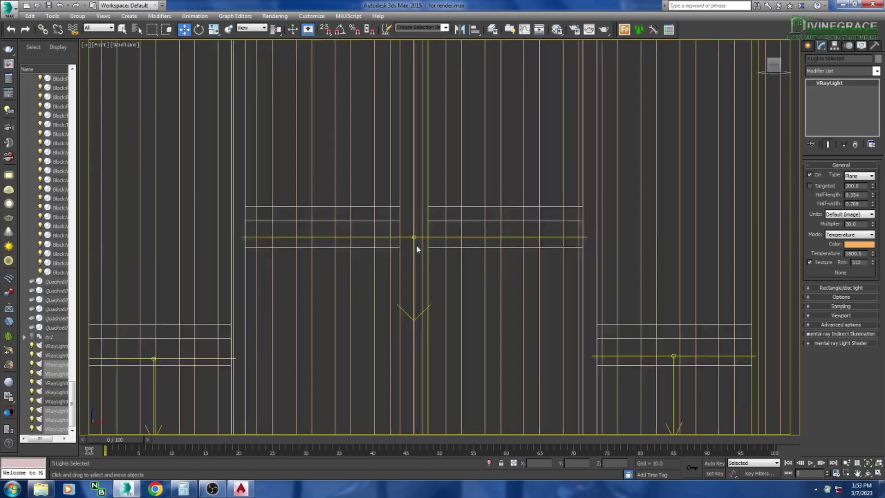
{"action": "scroll", "coordinate": [415, 245], "scroll_direction": "up", "scroll_amount": 2}
{"action": "left_click", "coordinate": [413, 233], "text": "ctrl"}
{"action": "scroll", "coordinate": [413, 233], "scroll_direction": "down", "scroll_amount": 5}
{"action": "scroll", "coordinate": [530, 276], "scroll_direction": "up", "scroll_amount": 3}
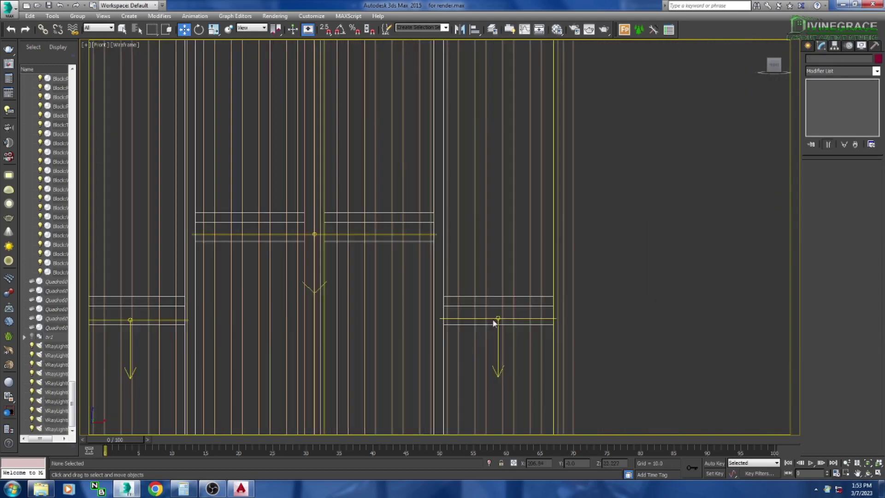
{"action": "scroll", "coordinate": [361, 231], "scroll_direction": "up", "scroll_amount": 2}
Step: Select VRayLight007 together with a second shelf light
{"action": "left_click", "coordinate": [361, 231]}
{"action": "scroll", "coordinate": [362, 231], "scroll_direction": "down", "scroll_amount": 2}
{"action": "scroll", "coordinate": [364, 292], "scroll_direction": "down", "scroll_amount": 2}
{"action": "left_click", "coordinate": [363, 292]}
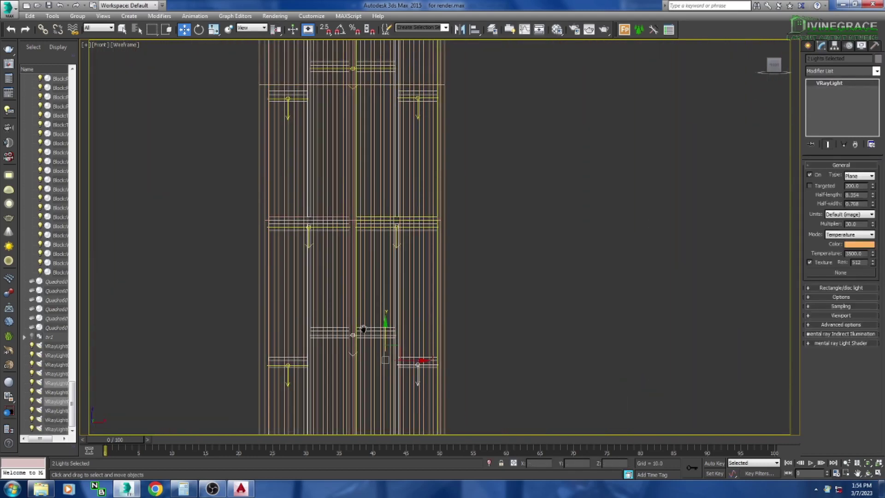
{"action": "scroll", "coordinate": [361, 336], "scroll_direction": "up", "scroll_amount": 2}
{"action": "scroll", "coordinate": [381, 322], "scroll_direction": "up", "scroll_amount": 2}
{"action": "scroll", "coordinate": [355, 224], "scroll_direction": "down", "scroll_amount": 5}
{"action": "scroll", "coordinate": [355, 223], "scroll_direction": "up", "scroll_amount": 3}
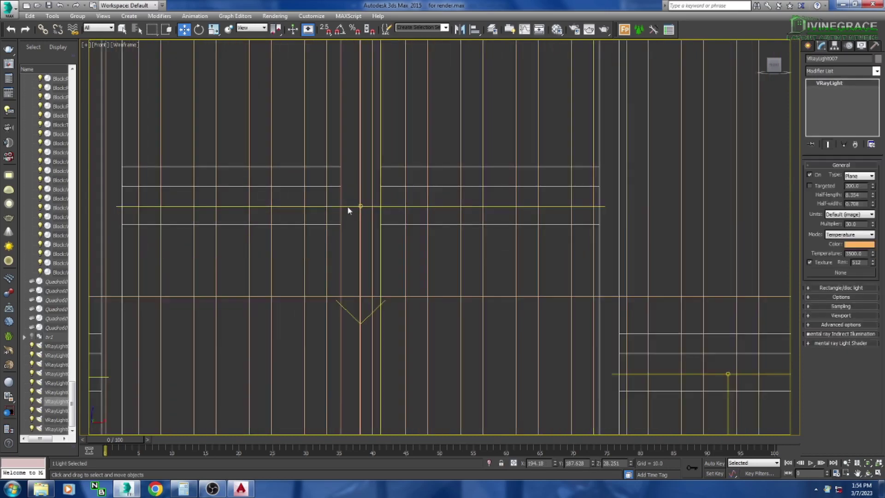
{"action": "scroll", "coordinate": [347, 218], "scroll_direction": "down", "scroll_amount": 3}
{"action": "left_click", "coordinate": [364, 332], "text": "ctrl"}
{"action": "scroll", "coordinate": [351, 299], "scroll_direction": "up", "scroll_amount": 2}
{"action": "scroll", "coordinate": [365, 280], "scroll_direction": "up", "scroll_amount": 1}
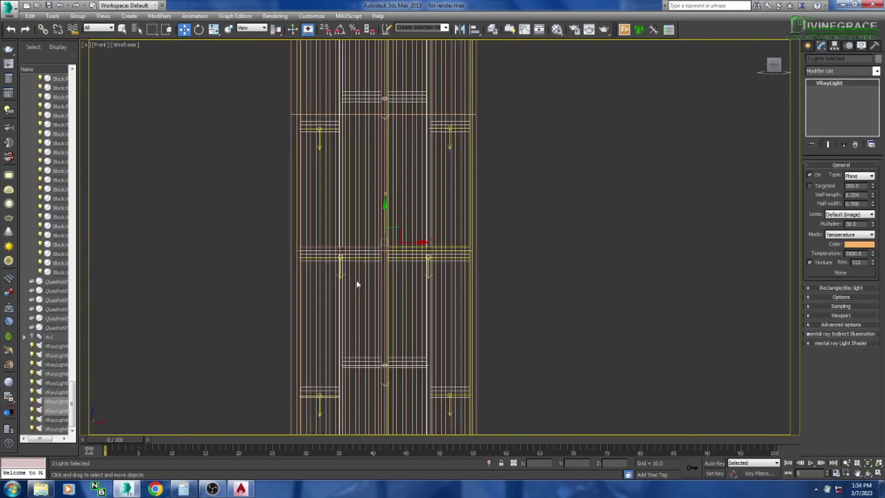
{"action": "middle_click_drag", "start_coordinate": [357, 283], "coordinate": [374, 285]}
Step: Resize the selected light pair with Select and Scale, then adjust via Transform Type-In
{"action": "key", "text": "r"}
{"action": "scroll", "coordinate": [425, 274], "scroll_direction": "up", "scroll_amount": 3}
{"action": "scroll", "coordinate": [450, 358], "scroll_direction": "down", "scroll_amount": 1}
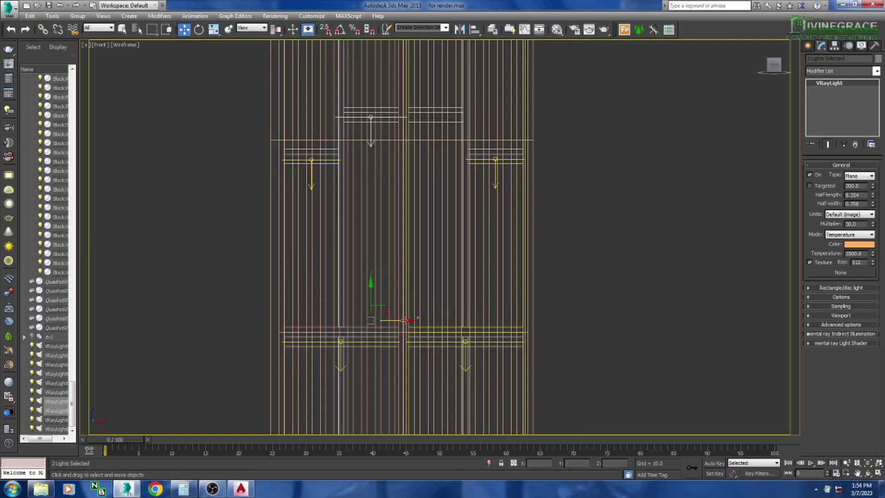
{"action": "scroll", "coordinate": [384, 313], "scroll_direction": "down", "scroll_amount": 3}
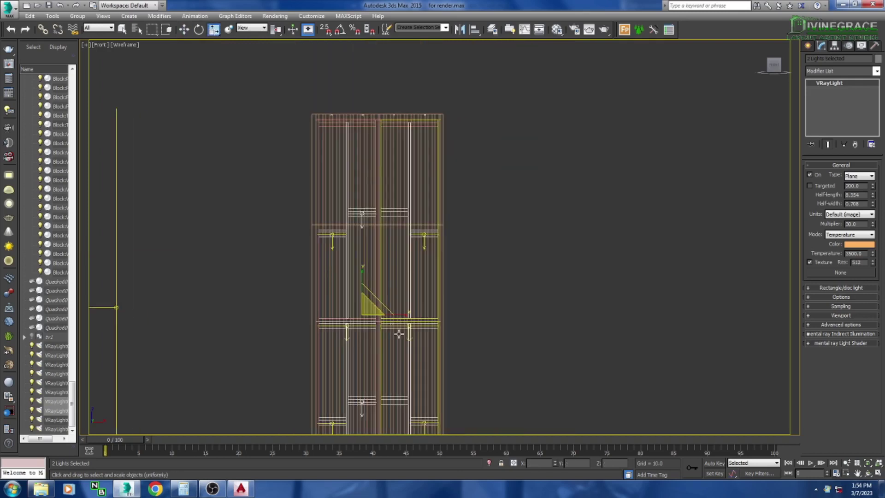
{"action": "scroll", "coordinate": [399, 334], "scroll_direction": "up", "scroll_amount": 3}
{"action": "key", "text": "w"}
{"action": "key", "text": "F12"}
{"action": "key", "text": "F12"}
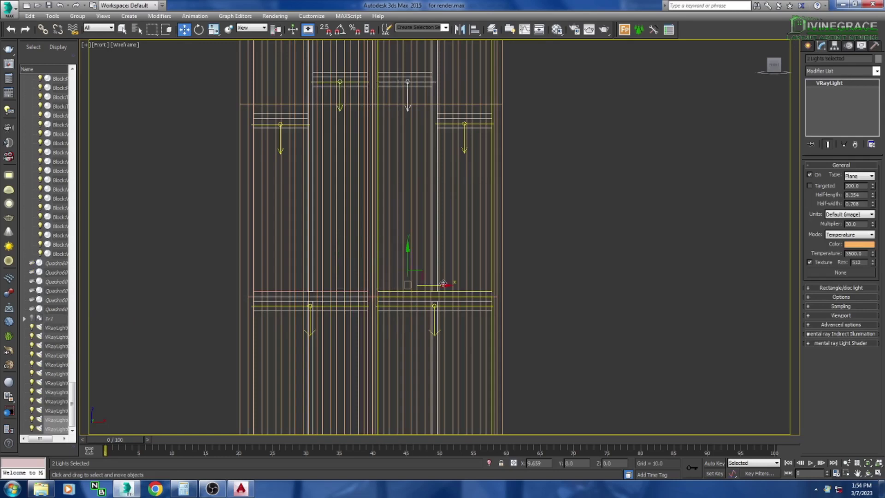
{"action": "key", "text": "t"}
{"action": "scroll", "coordinate": [431, 265], "scroll_direction": "up", "scroll_amount": 2}
{"action": "left_click", "coordinate": [466, 225], "text": "ctrl"}
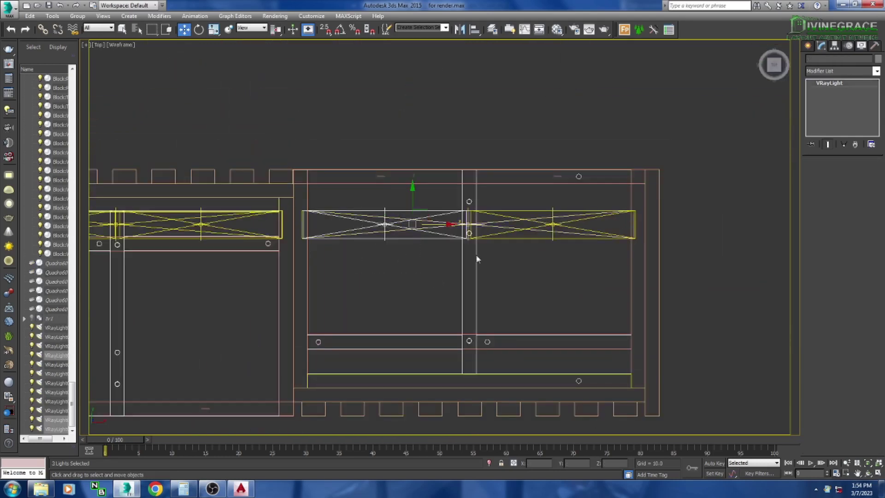
{"action": "left_click", "coordinate": [78, 15]}
{"action": "left_click", "coordinate": [446, 263]}
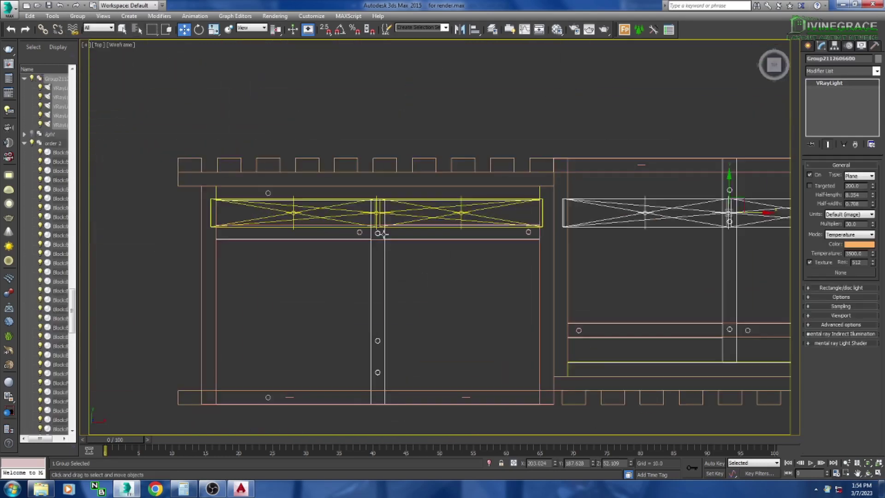
{"action": "middle_click_drag", "start_coordinate": [470, 191], "coordinate": [550, 153]}
{"action": "scroll", "coordinate": [542, 286], "scroll_direction": "up", "scroll_amount": 3}
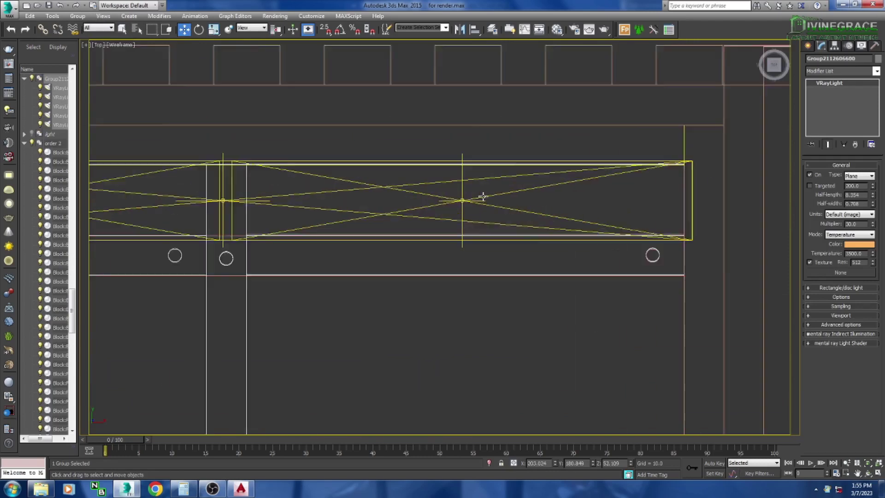
{"action": "scroll", "coordinate": [323, 198], "scroll_direction": "up", "scroll_amount": 3}
{"action": "scroll", "coordinate": [300, 197], "scroll_direction": "up", "scroll_amount": 2}
{"action": "middle_click_drag", "start_coordinate": [300, 197], "coordinate": [474, 175]}
{"action": "scroll", "coordinate": [473, 175], "scroll_direction": "down", "scroll_amount": 3}
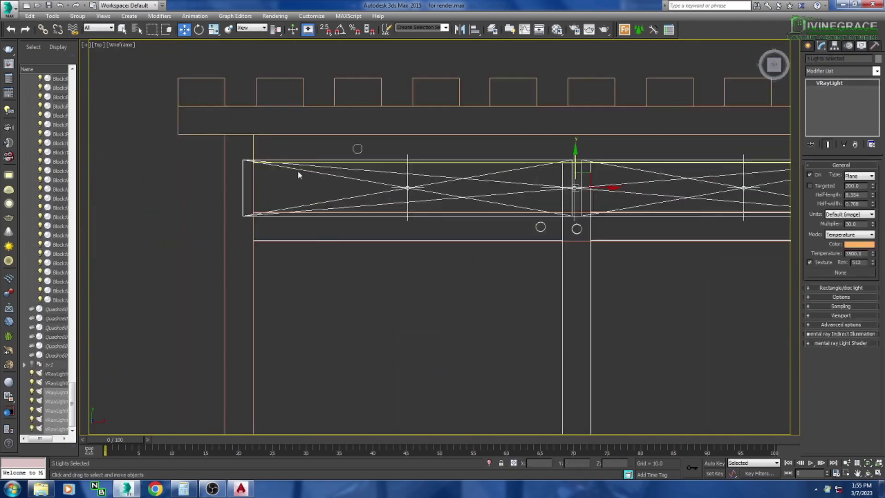
{"action": "scroll", "coordinate": [297, 170], "scroll_direction": "down", "scroll_amount": 2}
{"action": "left_click", "coordinate": [77, 15]}
{"action": "key", "text": "Return"}
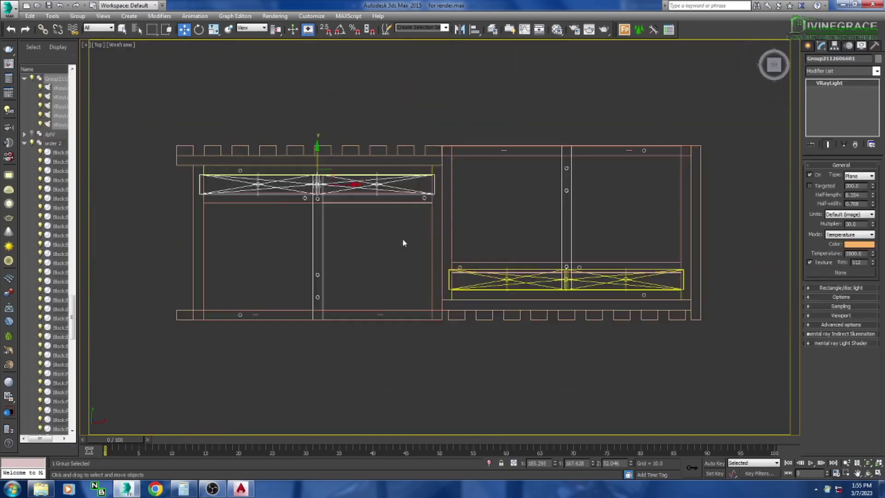
Step: Nest both light groups into a single new group
{"action": "scroll", "coordinate": [403, 243], "scroll_direction": "down", "scroll_amount": 5}
{"action": "scroll", "coordinate": [403, 243], "scroll_direction": "up", "scroll_amount": 5}
{"action": "scroll", "coordinate": [490, 272], "scroll_direction": "down", "scroll_amount": 3}
{"action": "scroll", "coordinate": [534, 197], "scroll_direction": "down", "scroll_amount": 3}
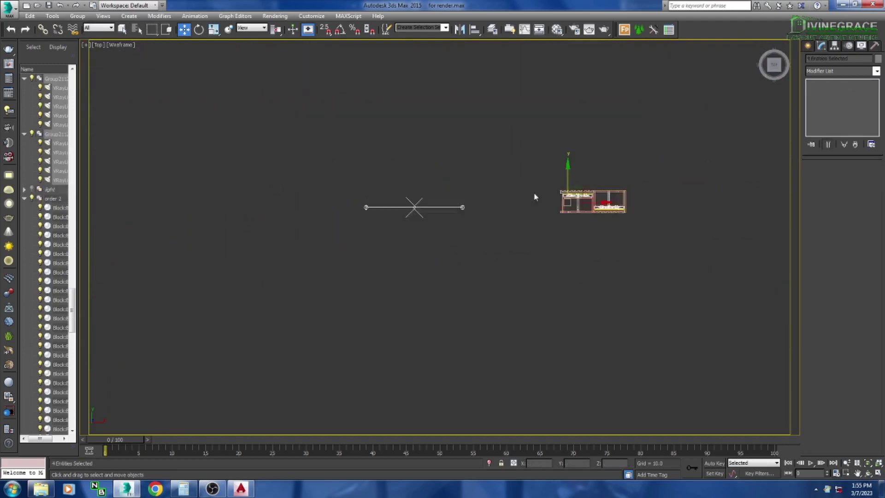
{"action": "left_click", "coordinate": [77, 16]}
{"action": "left_click", "coordinate": [81, 24]}
{"action": "key", "text": "Return"}
{"action": "scroll", "coordinate": [447, 257], "scroll_direction": "up", "scroll_amount": 2}
Step: Browse Explorer's vary materials > books folders, checking book tray and book shelves 5 and 4
{"action": "scroll", "coordinate": [413, 199], "scroll_direction": "up", "scroll_amount": 2}
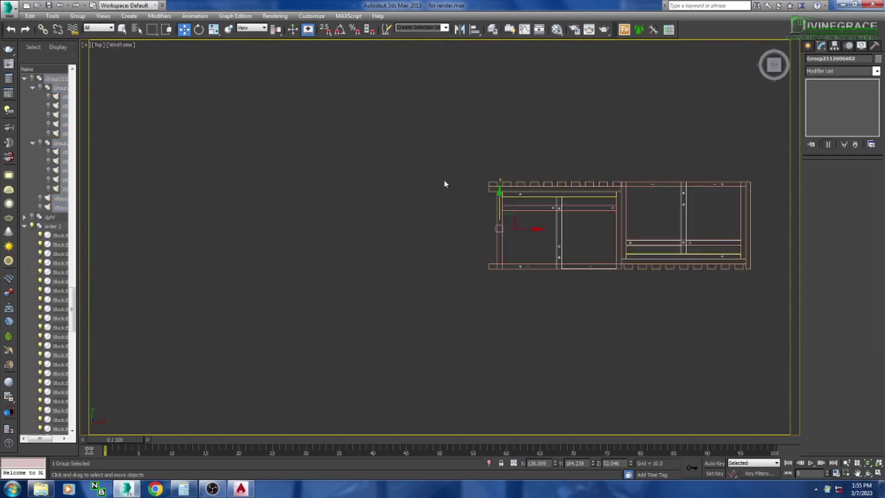
{"action": "left_click", "coordinate": [41, 488]}
{"action": "left_click", "coordinate": [13, 22]}
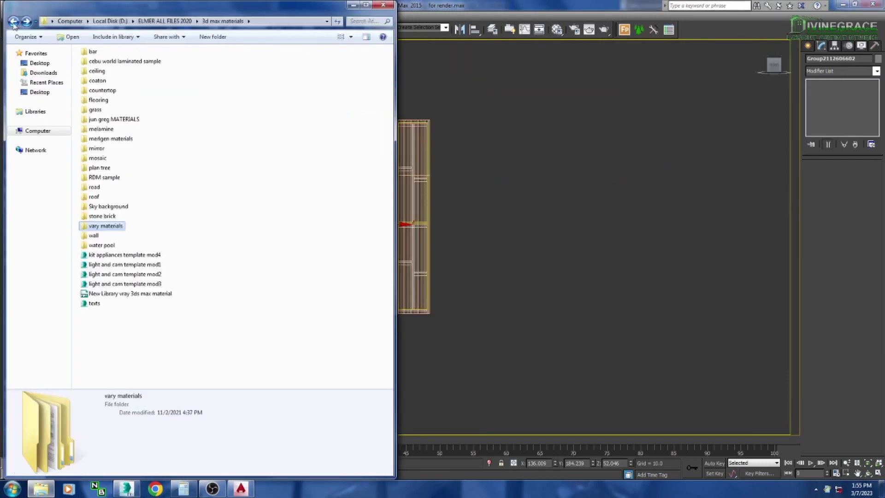
{"action": "double_click", "coordinate": [122, 226]}
{"action": "double_click", "coordinate": [98, 259]}
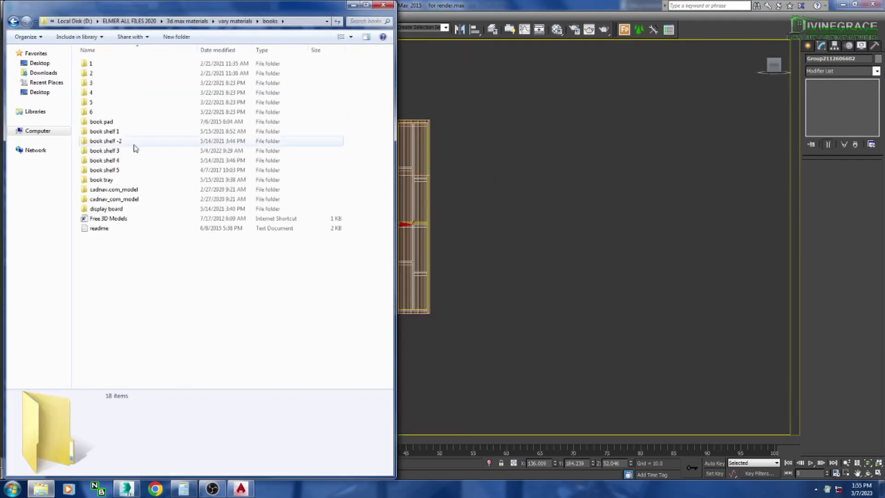
{"action": "double_click", "coordinate": [103, 181]}
{"action": "key", "text": "BackSpace"}
{"action": "double_click", "coordinate": [106, 170]}
{"action": "key", "text": "BackSpace"}
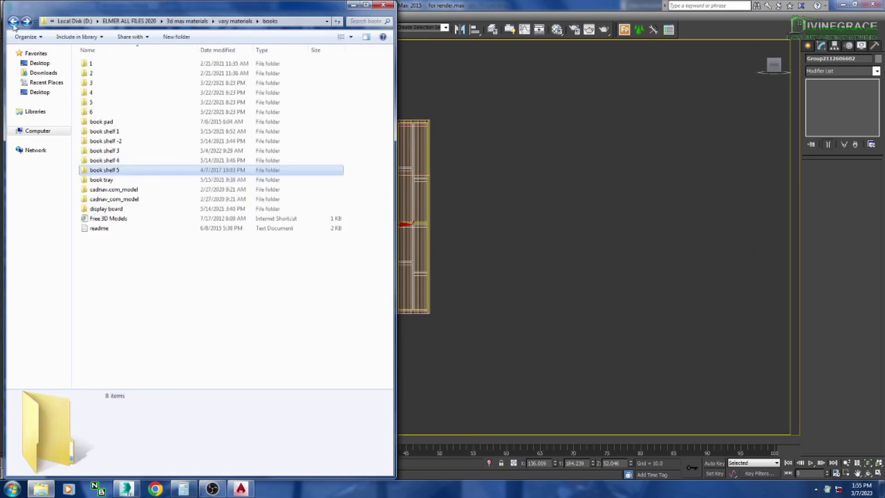
{"action": "double_click", "coordinate": [105, 160]}
{"action": "key", "text": "BackSpace"}
Step: Drop DECORATIVE SET-20-MAX-2010 from book shelf 3 into the viewport and merge it
{"action": "double_click", "coordinate": [120, 153]}
{"action": "left_click_drag", "start_coordinate": [257, 78], "coordinate": [519, 236]}
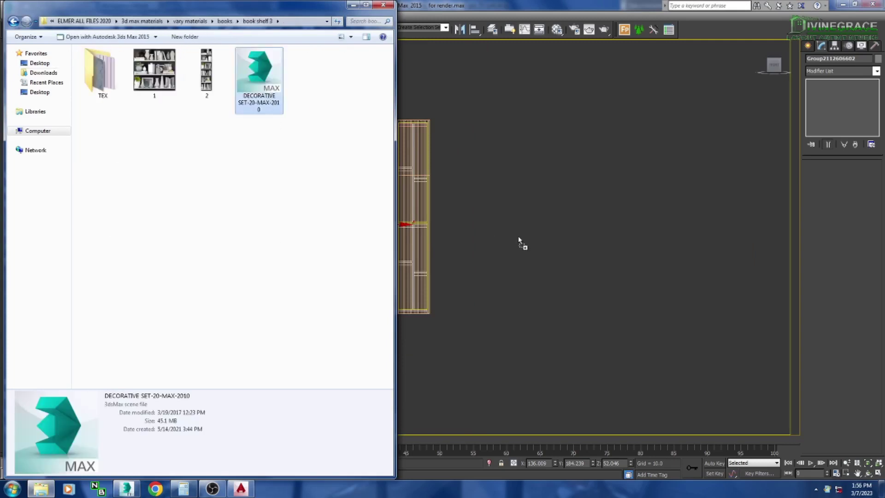
{"action": "left_click", "coordinate": [552, 254]}
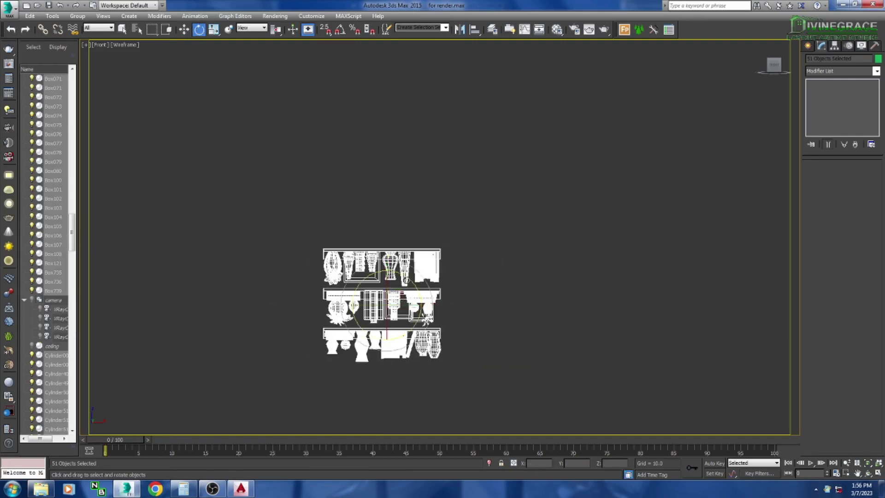
Step: Turn the merged shelf set upright and view it with solid shading at an angle
{"action": "left_click_drag", "start_coordinate": [405, 280], "coordinate": [371, 313]}
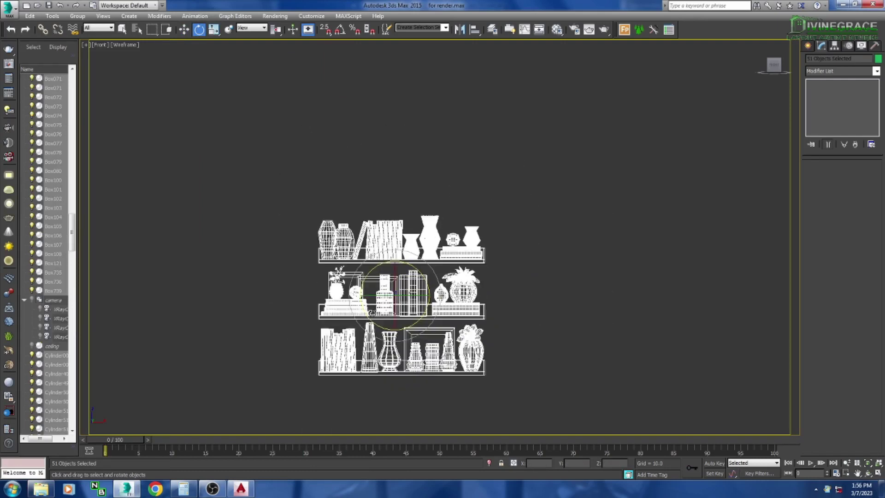
{"action": "scroll", "coordinate": [350, 288], "scroll_direction": "down", "scroll_amount": 3}
{"action": "key", "text": "z"}
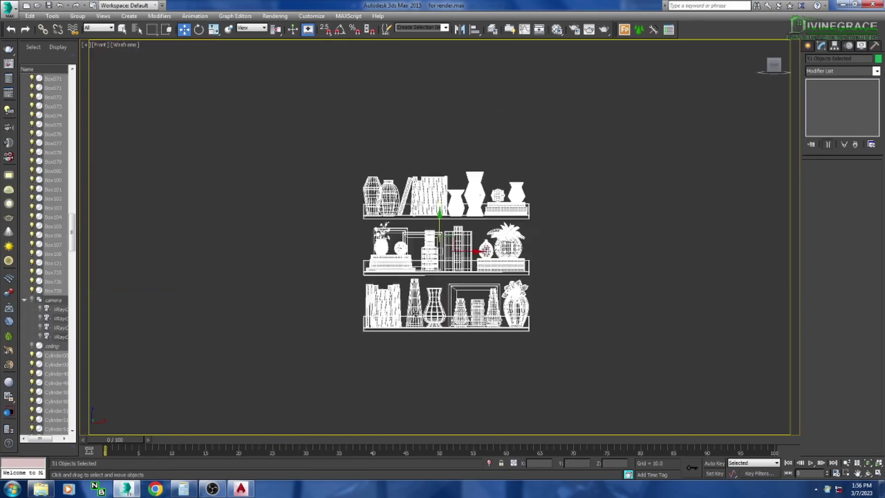
{"action": "left_click", "coordinate": [124, 44]}
{"action": "left_click", "coordinate": [135, 65]}
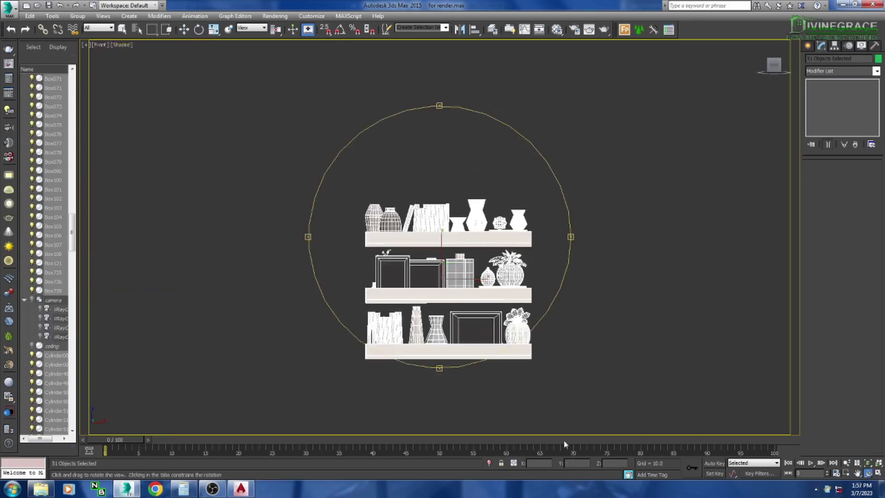
{"action": "left_click_drag", "start_coordinate": [565, 429], "coordinate": [425, 273]}
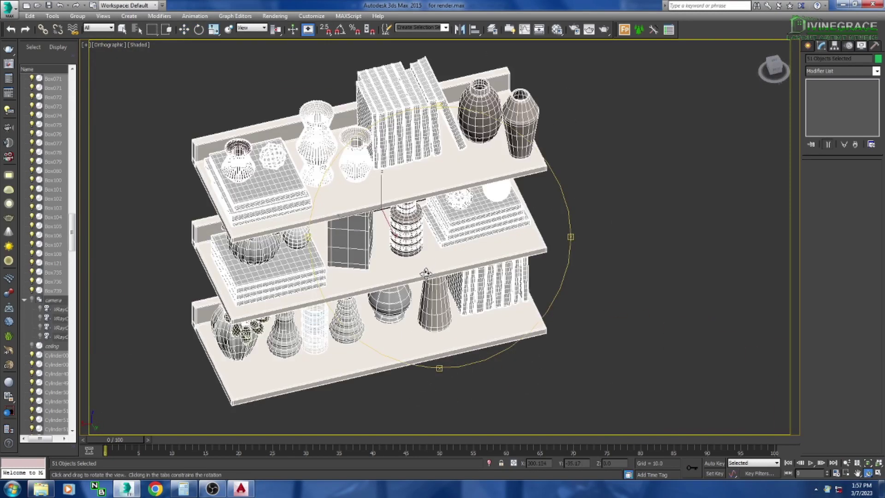
Step: In a wireframe Top view, move the merged set over the cabinet
{"action": "key", "text": "t"}
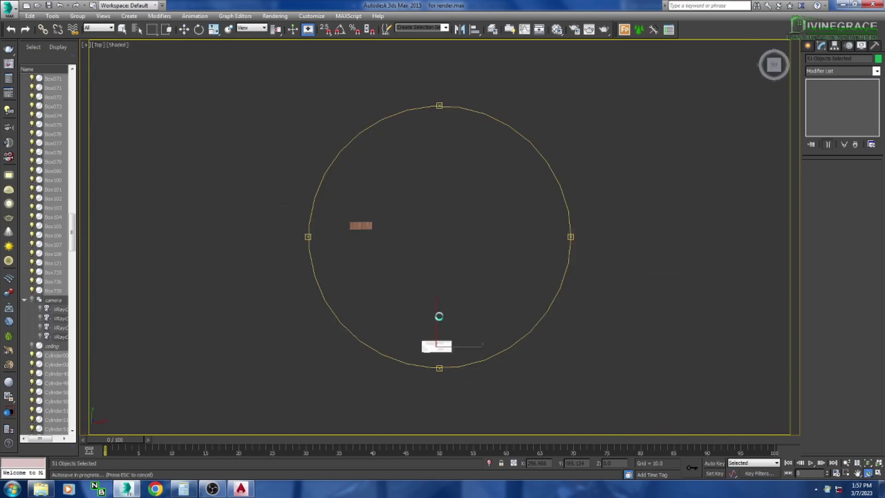
{"action": "left_click", "coordinate": [117, 45]}
{"action": "left_click", "coordinate": [138, 119]}
{"action": "key", "text": "w"}
{"action": "left_click_drag", "start_coordinate": [527, 300], "coordinate": [379, 233]}
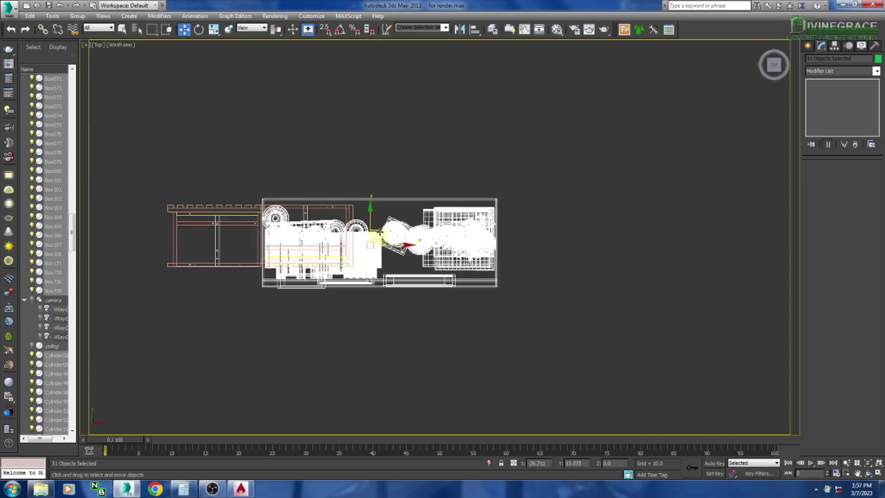
{"action": "scroll", "coordinate": [378, 233], "scroll_direction": "up", "scroll_amount": 2}
Step: Shrink the merged decorative set to 78 percent
{"action": "key", "text": "r"}
{"action": "mouse_move", "coordinate": [479, 260]}
{"action": "left_mouse_down"}
{"action": "mouse_move", "coordinate": [481, 276]}
{"action": "mouse_move", "coordinate": [603, 383]}
{"action": "left_mouse_up"}
{"action": "scroll", "coordinate": [480, 275], "scroll_direction": "up", "scroll_amount": 2}
{"action": "key", "text": "e"}
{"action": "key", "text": "w"}
{"action": "scroll", "coordinate": [434, 272], "scroll_direction": "down", "scroll_amount": 3}
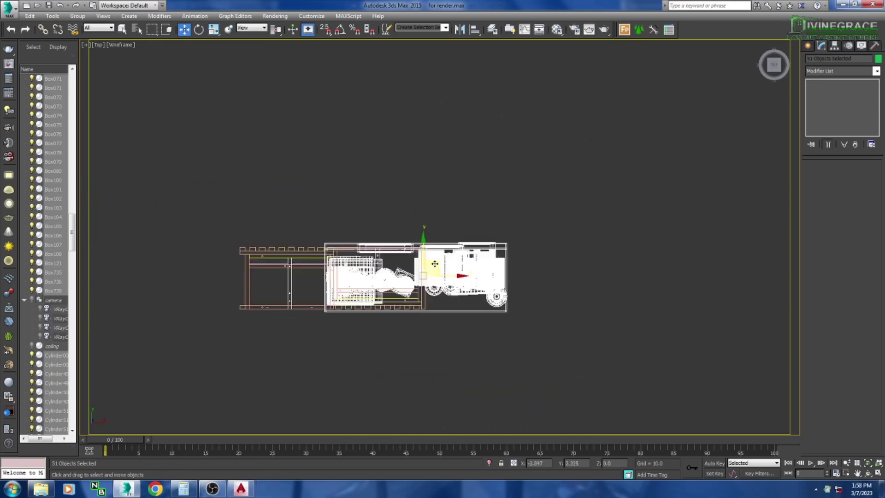
{"action": "scroll", "coordinate": [404, 276], "scroll_direction": "up", "scroll_amount": 3}
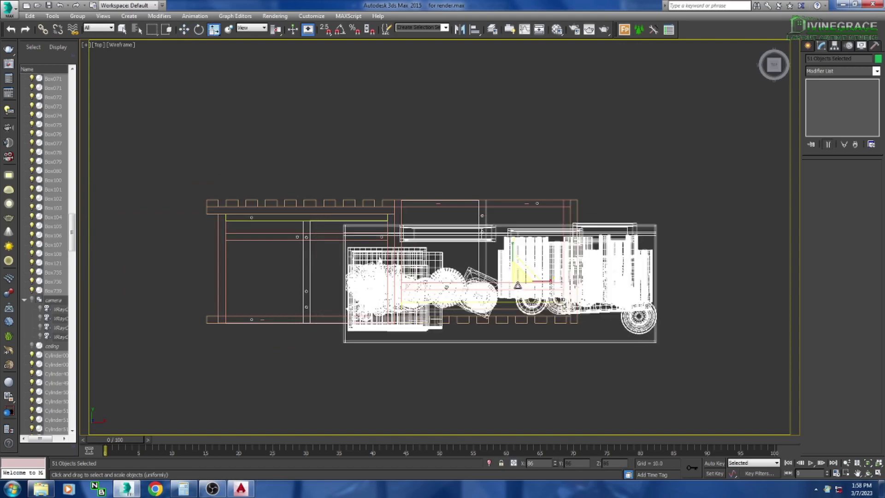
Step: Shrink the decorative set further and move it to the cabinet's right side
{"action": "mouse_move", "coordinate": [506, 263]}
{"action": "left_mouse_down"}
{"action": "mouse_move", "coordinate": [510, 295]}
{"action": "mouse_move", "coordinate": [483, 271]}
{"action": "left_mouse_up"}
{"action": "key", "text": "w"}
{"action": "scroll", "coordinate": [408, 292], "scroll_direction": "down", "scroll_amount": 3}
{"action": "left_click_drag", "start_coordinate": [409, 292], "coordinate": [599, 292]}
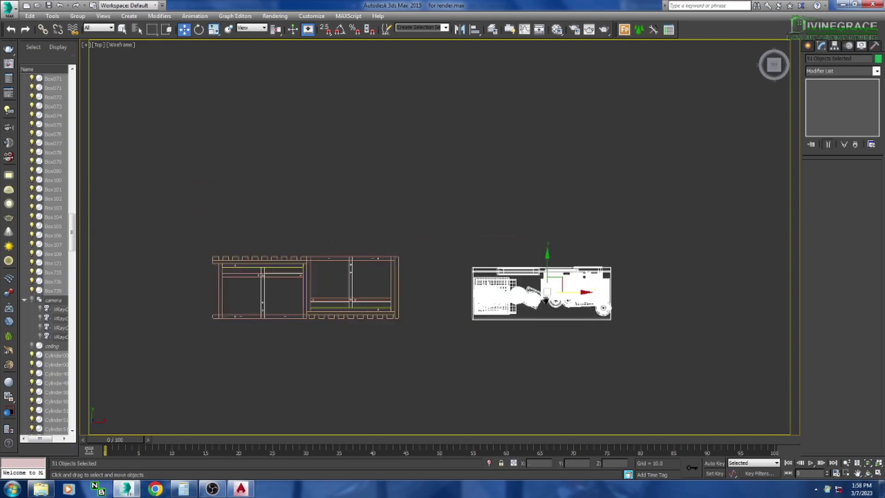
Step: Frame the decorative set in the Front view and bring up the scene's texture file list
{"action": "key", "text": "f"}
{"action": "scroll", "coordinate": [513, 325], "scroll_direction": "up", "scroll_amount": 4}
{"action": "left_click", "coordinate": [470, 308]}
{"action": "scroll", "coordinate": [444, 291], "scroll_direction": "down", "scroll_amount": 4}
{"action": "key", "text": "z"}
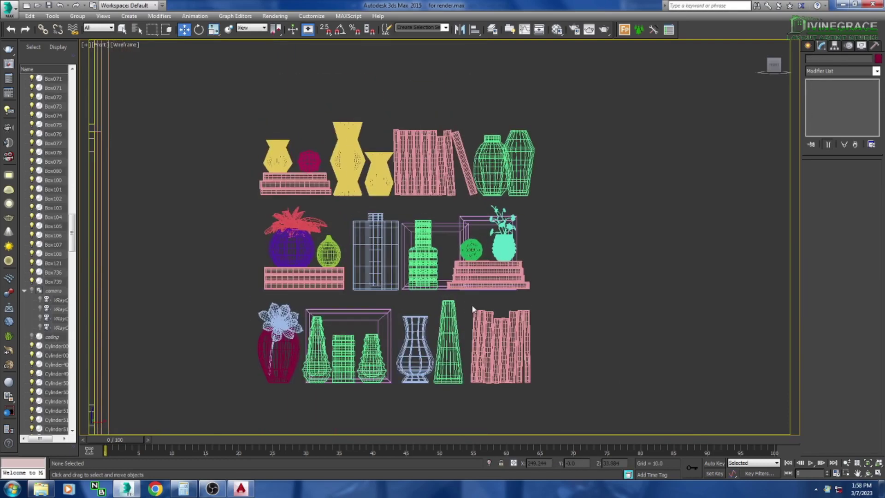
{"action": "key", "text": "shift+t"}
{"action": "left_click", "coordinate": [275, 283]}
Step: Cancel the texture path change and close the Asset Tracking list
{"action": "right_click", "coordinate": [275, 283]}
{"action": "key", "text": "Escape"}
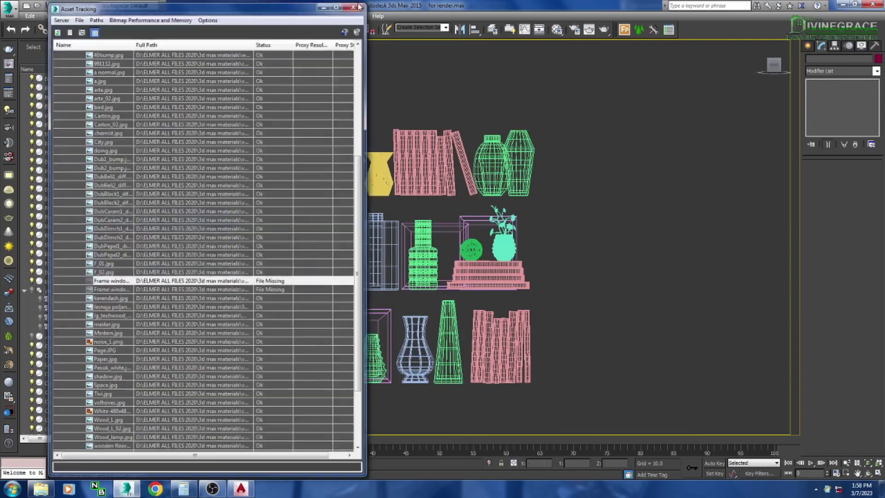
{"action": "left_click", "coordinate": [354, 4]}
{"action": "key", "text": "shift+z"}
Step: Select part of the decorative set, zoom in and display it shaded
{"action": "left_click", "coordinate": [404, 273]}
{"action": "scroll", "coordinate": [435, 316], "scroll_direction": "up", "scroll_amount": 4}
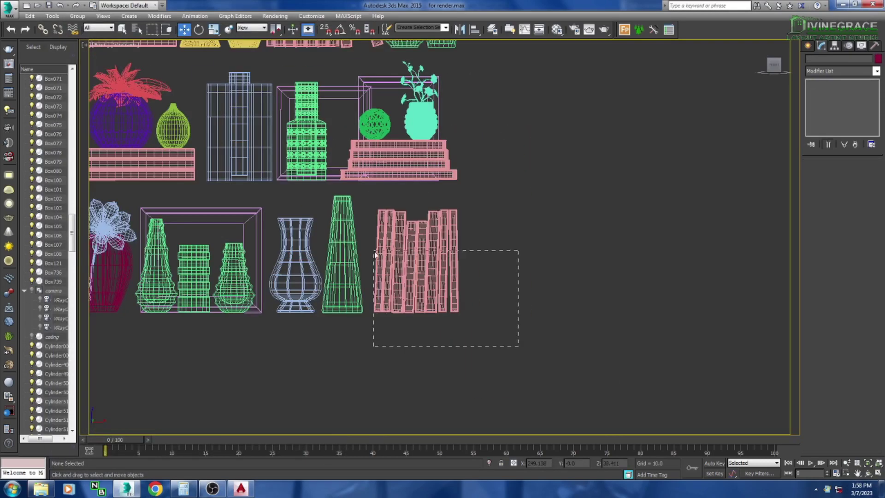
{"action": "scroll", "coordinate": [435, 316], "scroll_direction": "down", "scroll_amount": 6}
{"action": "middle_click_drag", "start_coordinate": [435, 316], "coordinate": [445, 320], "text": "alt"}
{"action": "key", "text": "z"}
{"action": "left_click", "coordinate": [140, 44]}
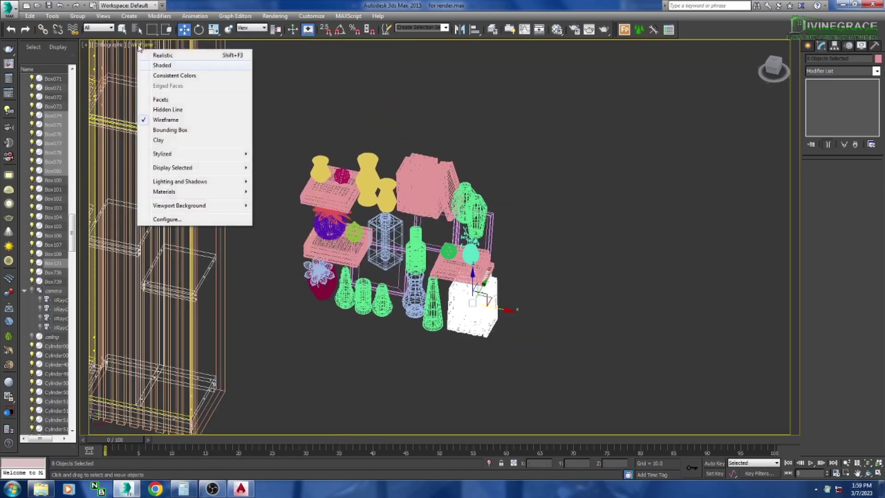
{"action": "left_click", "coordinate": [147, 61]}
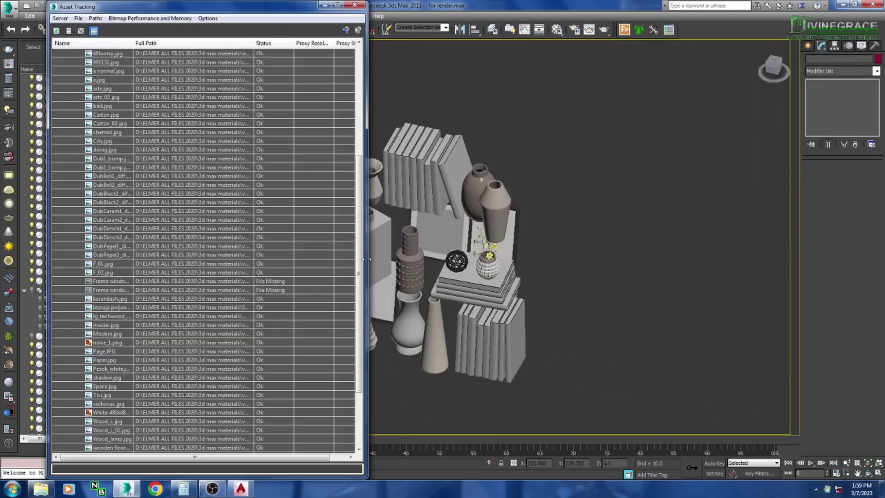
Step: Repoint one missing texture to the books > book shelf 3 folder
{"action": "right_click", "coordinate": [179, 282]}
{"action": "left_click", "coordinate": [262, 278]}
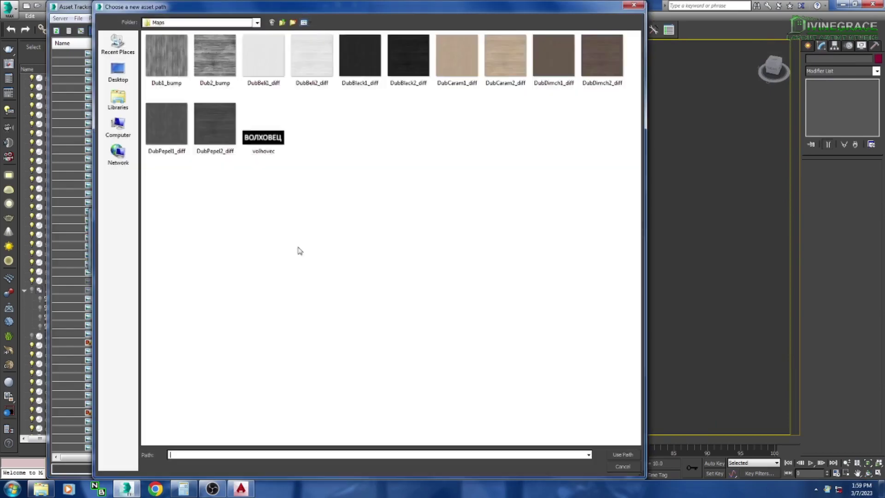
{"action": "left_click", "coordinate": [283, 23]}
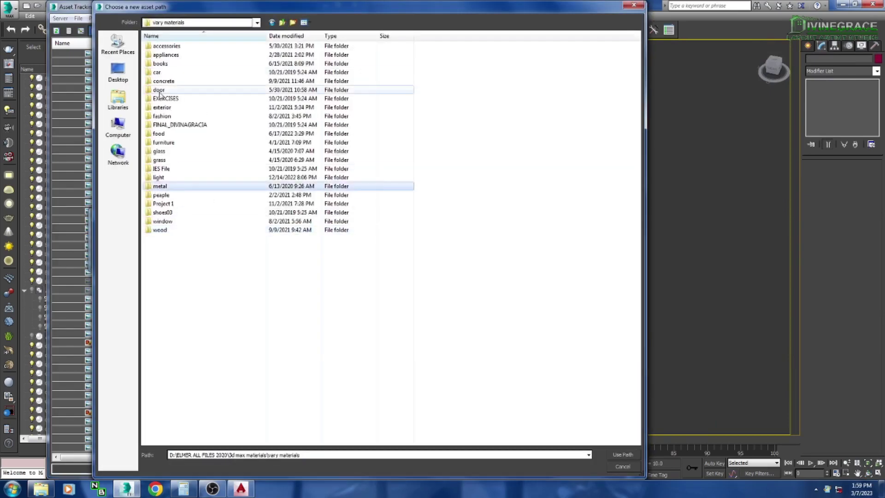
{"action": "double_click", "coordinate": [161, 63]}
{"action": "double_click", "coordinate": [173, 125]}
{"action": "key", "text": "BackSpace"}
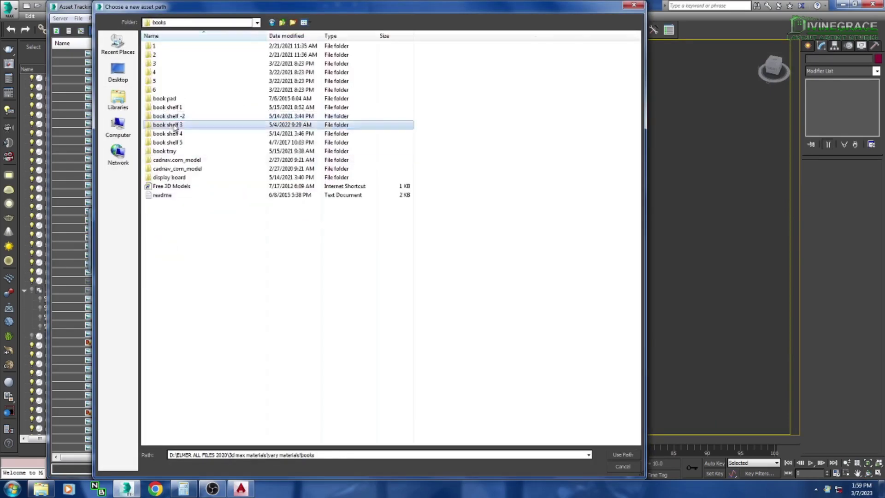
{"action": "double_click", "coordinate": [173, 125]}
{"action": "left_click", "coordinate": [623, 454]}
{"action": "left_click", "coordinate": [276, 255]}
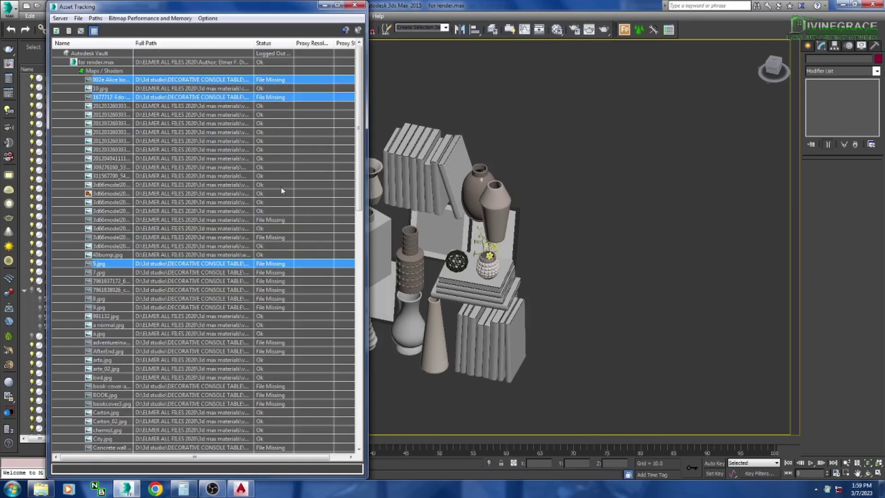
Step: Multi-select the remaining missing textures, including AfterEnd.jpg, img75o.jpg and both IMG_0009 maps
{"action": "left_click", "coordinate": [279, 219], "text": "ctrl"}
{"action": "scroll", "coordinate": [279, 222], "scroll_direction": "down", "scroll_amount": 2}
{"action": "left_click", "coordinate": [279, 185], "text": "ctrl"}
{"action": "left_click", "coordinate": [280, 220], "text": "ctrl"}
{"action": "left_click", "coordinate": [276, 289], "text": "ctrl"}
{"action": "left_click", "coordinate": [276, 298], "text": "ctrl"}
{"action": "scroll", "coordinate": [279, 299], "scroll_direction": "down", "scroll_amount": 5}
{"action": "left_click", "coordinate": [281, 202], "text": "ctrl"}
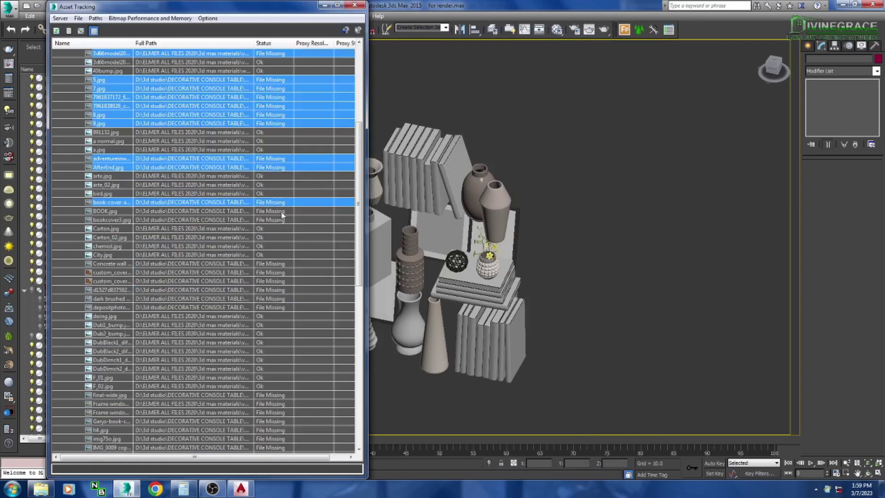
{"action": "left_click", "coordinate": [276, 290], "text": "ctrl"}
{"action": "left_click", "coordinate": [277, 299], "text": "ctrl"}
{"action": "left_click", "coordinate": [277, 307], "text": "ctrl"}
{"action": "scroll", "coordinate": [279, 277], "scroll_direction": "down", "scroll_amount": 6}
{"action": "left_click", "coordinate": [277, 281], "text": "ctrl"}
{"action": "left_click", "coordinate": [277, 289], "text": "ctrl"}
{"action": "left_click", "coordinate": [278, 299], "text": "ctrl"}
{"action": "scroll", "coordinate": [278, 277], "scroll_direction": "down", "scroll_amount": 5}
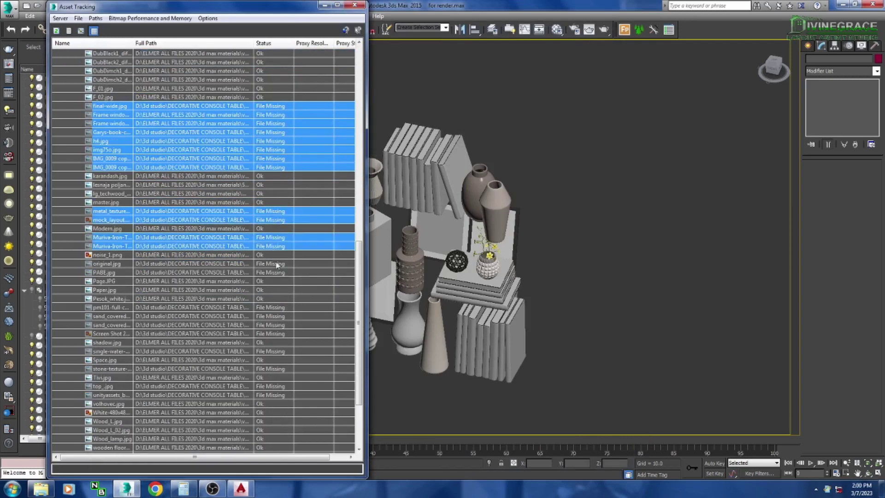
{"action": "left_click", "coordinate": [278, 334], "text": "ctrl"}
{"action": "left_click", "coordinate": [277, 351], "text": "ctrl"}
{"action": "scroll", "coordinate": [276, 276], "scroll_direction": "down", "scroll_amount": 4}
Step: Set the selected missing textures' path to the book shelf 3 folder
{"action": "right_click", "coordinate": [281, 228]}
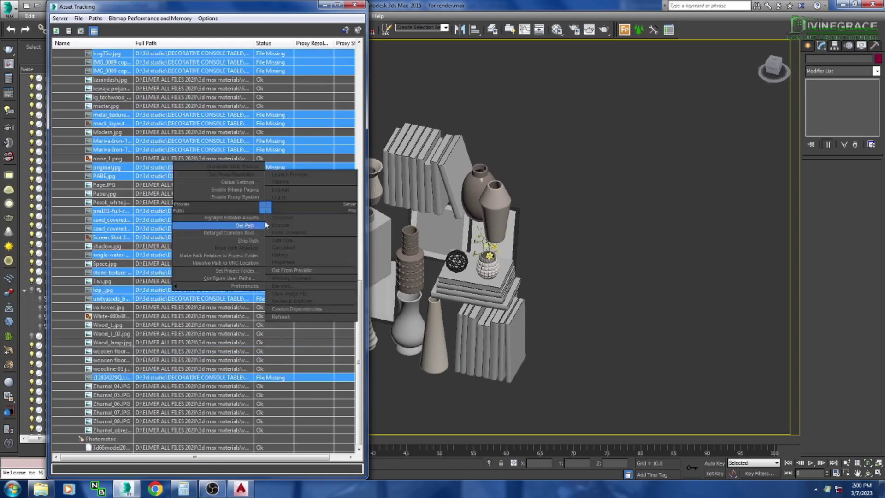
{"action": "left_click", "coordinate": [236, 223]}
{"action": "double_click", "coordinate": [177, 125]}
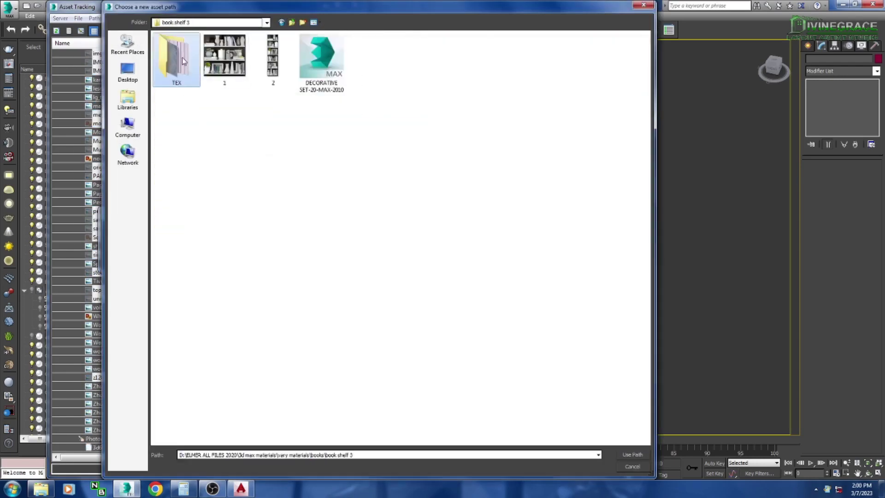
{"action": "left_click", "coordinate": [632, 454]}
{"action": "left_click", "coordinate": [252, 259]}
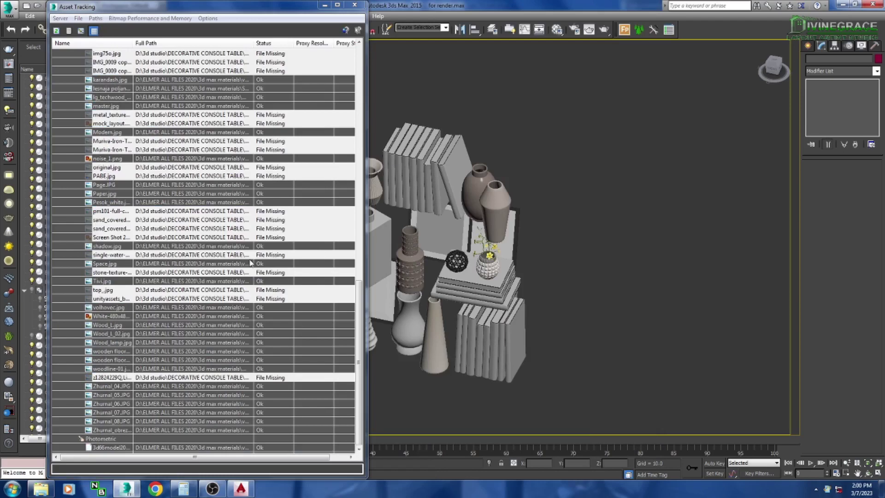
Step: In a wireframe Front view, select the flower vase and scale it
{"action": "left_click", "coordinate": [355, 5]}
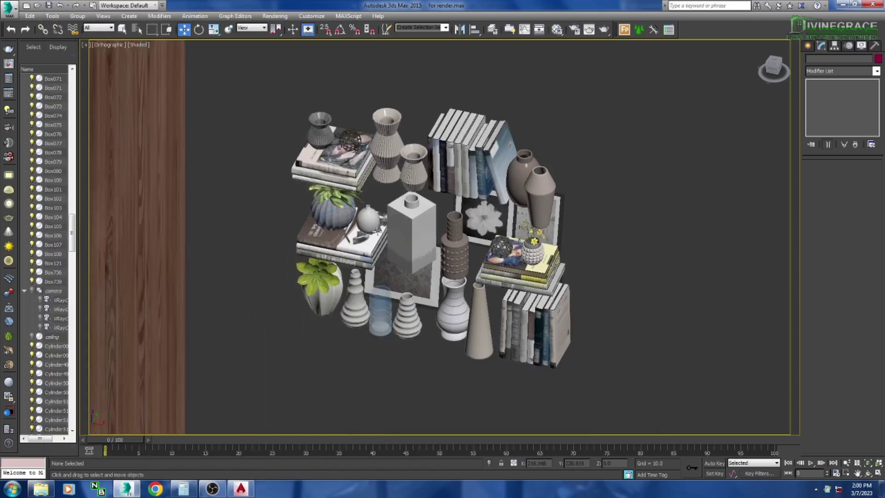
{"action": "key", "text": "f"}
{"action": "key", "text": "F3"}
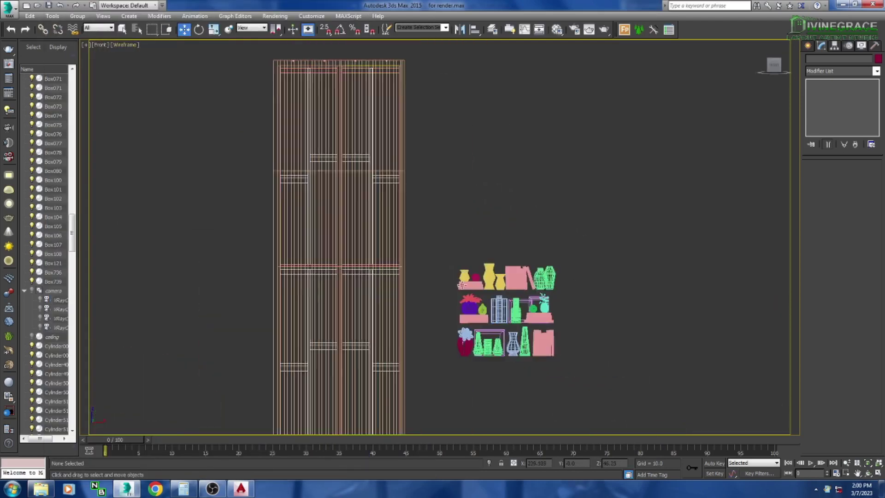
{"action": "scroll", "coordinate": [470, 323], "scroll_direction": "up", "scroll_amount": 4}
{"action": "left_click_drag", "start_coordinate": [468, 335], "coordinate": [391, 188]}
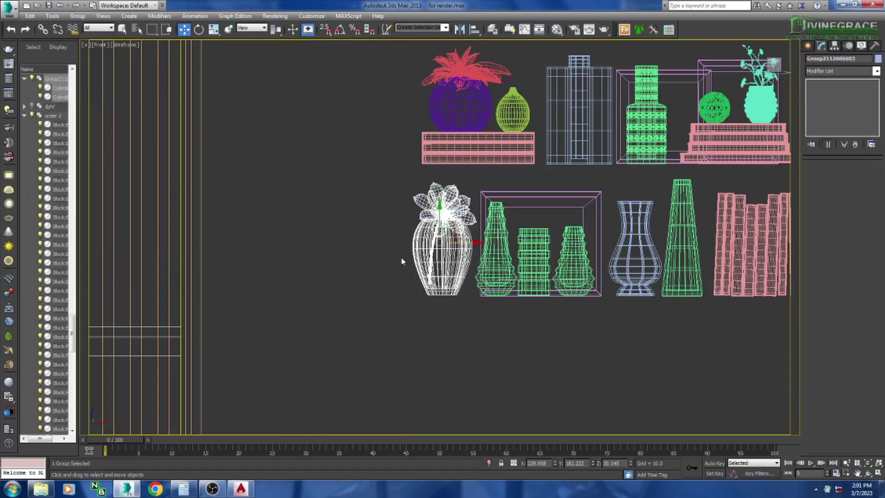
{"action": "scroll", "coordinate": [580, 262], "scroll_direction": "down", "scroll_amount": 3}
{"action": "scroll", "coordinate": [212, 260], "scroll_direction": "up", "scroll_amount": 4}
{"action": "scroll", "coordinate": [213, 259], "scroll_direction": "up", "scroll_amount": 2}
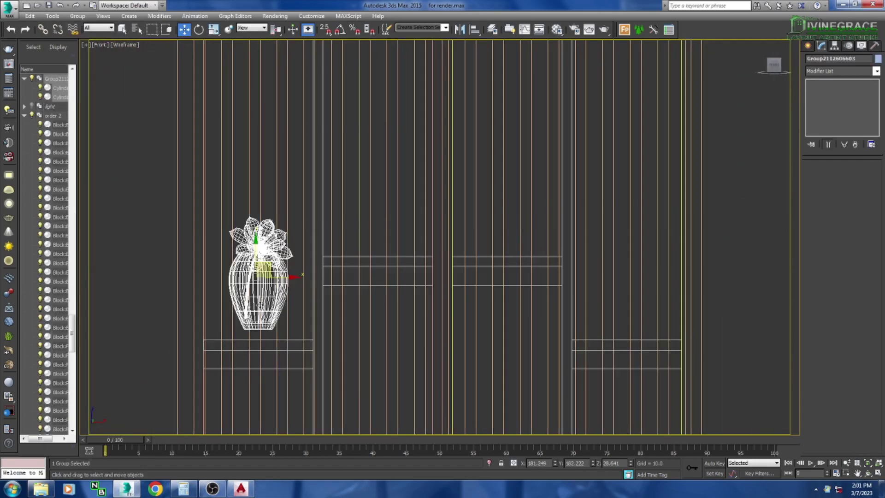
{"action": "key", "text": "r"}
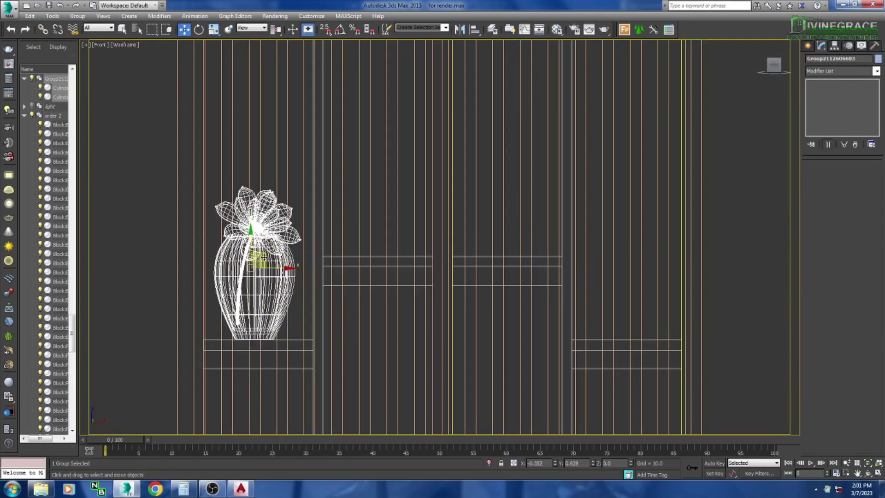
{"action": "scroll", "coordinate": [310, 247], "scroll_direction": "down", "scroll_amount": 5}
{"action": "scroll", "coordinate": [465, 231], "scroll_direction": "up", "scroll_amount": 3}
{"action": "scroll", "coordinate": [462, 226], "scroll_direction": "up", "scroll_amount": 4}
Step: Move the potted plant onto the left cabinet's shelf and stretch it taller
{"action": "left_click", "coordinate": [466, 209]}
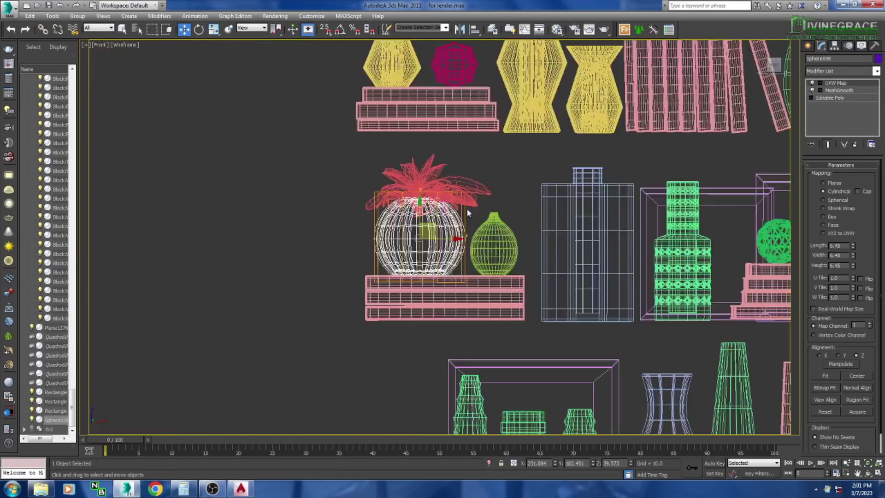
{"action": "scroll", "coordinate": [466, 209], "scroll_direction": "down", "scroll_amount": 3}
{"action": "scroll", "coordinate": [461, 222], "scroll_direction": "down", "scroll_amount": 2}
{"action": "left_click_drag", "start_coordinate": [506, 197], "coordinate": [166, 382]}
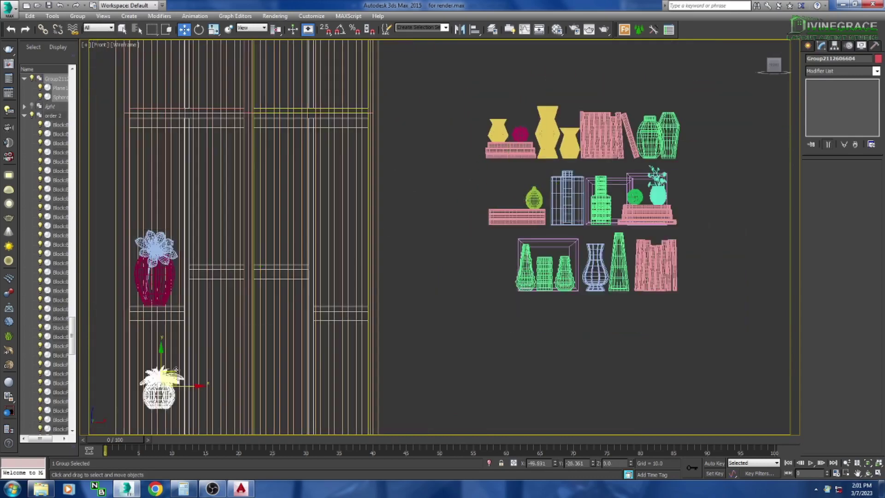
{"action": "scroll", "coordinate": [248, 323], "scroll_direction": "down", "scroll_amount": 2}
{"action": "scroll", "coordinate": [249, 323], "scroll_direction": "up", "scroll_amount": 5}
{"action": "scroll", "coordinate": [324, 277], "scroll_direction": "up", "scroll_amount": 3}
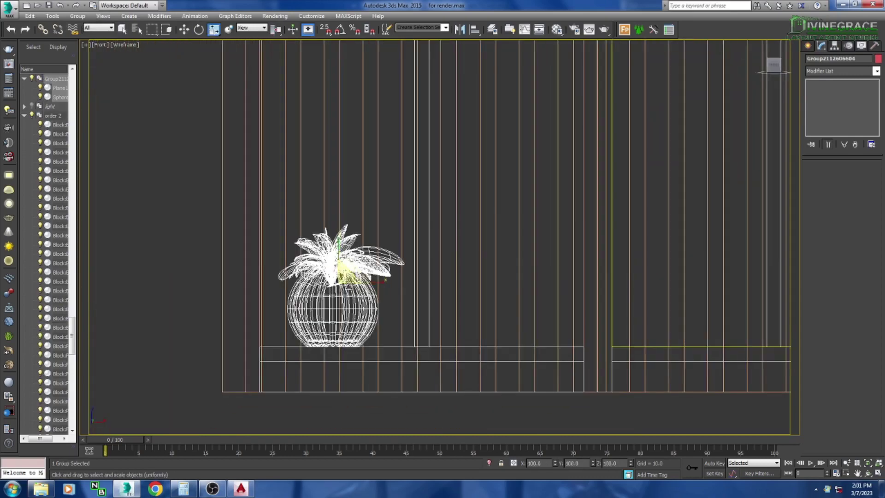
{"action": "mouse_move", "coordinate": [324, 277]}
{"action": "left_mouse_down"}
{"action": "mouse_move", "coordinate": [346, 262]}
{"action": "mouse_move", "coordinate": [333, 217]}
{"action": "left_mouse_up"}
{"action": "key", "text": "r"}
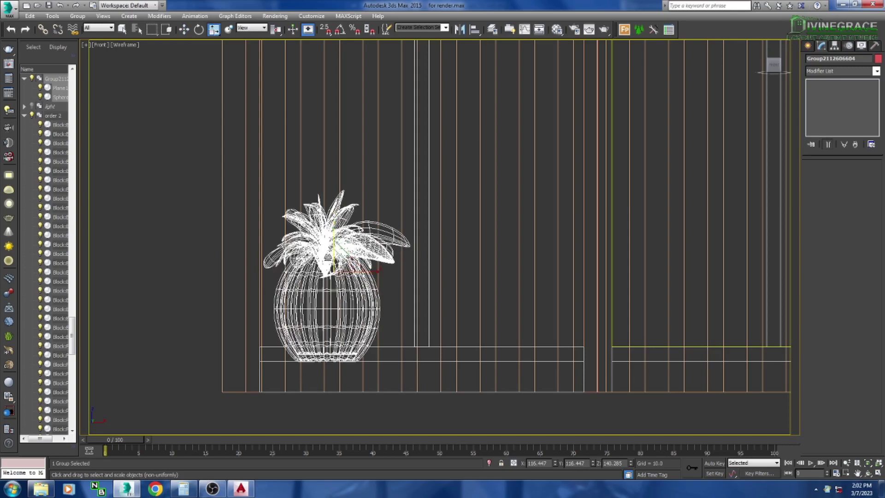
{"action": "key", "text": "w"}
Step: Place the blue vase beside the potted plant and enlarge it
{"action": "scroll", "coordinate": [277, 290], "scroll_direction": "down", "scroll_amount": 6}
{"action": "middle_click_drag", "start_coordinate": [535, 236], "coordinate": [505, 254]}
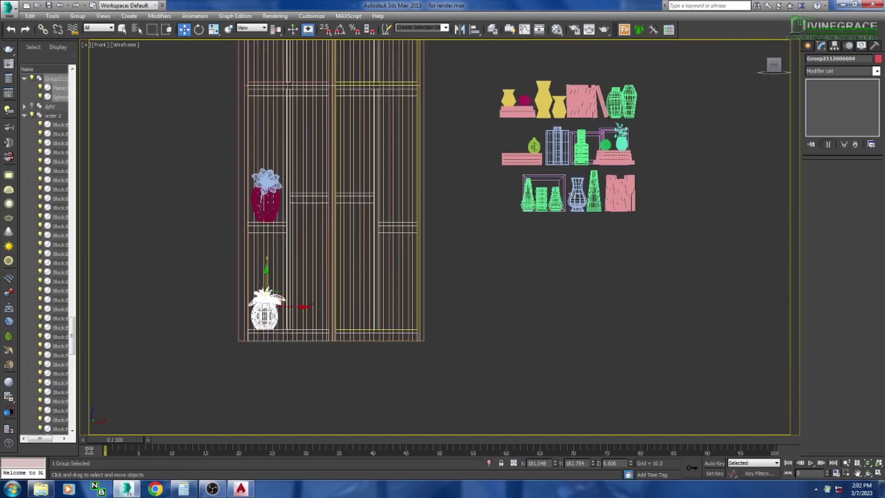
{"action": "left_click", "coordinate": [577, 194]}
{"action": "scroll", "coordinate": [577, 194], "scroll_direction": "up", "scroll_amount": 3}
{"action": "scroll", "coordinate": [524, 216], "scroll_direction": "up", "scroll_amount": 2}
{"action": "scroll", "coordinate": [506, 159], "scroll_direction": "up", "scroll_amount": 3}
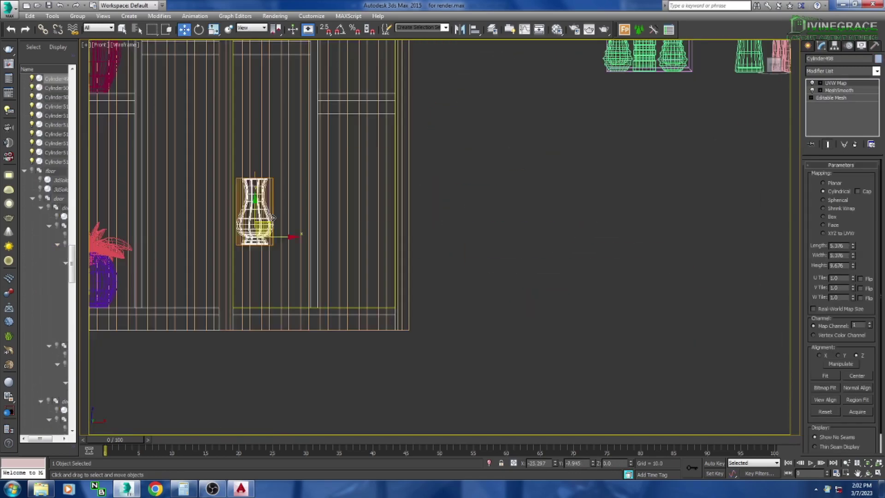
{"action": "middle_click_drag", "start_coordinate": [204, 289], "coordinate": [381, 289]}
{"action": "key", "text": "r"}
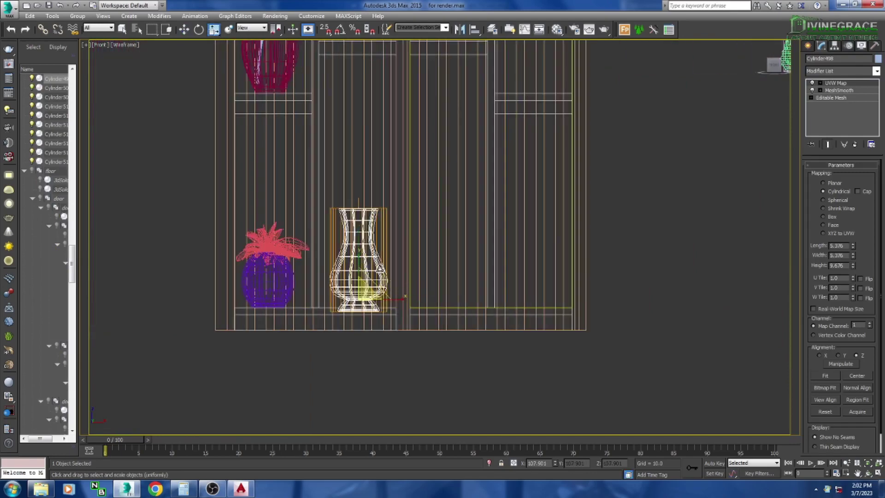
{"action": "scroll", "coordinate": [380, 268], "scroll_direction": "up", "scroll_amount": 2}
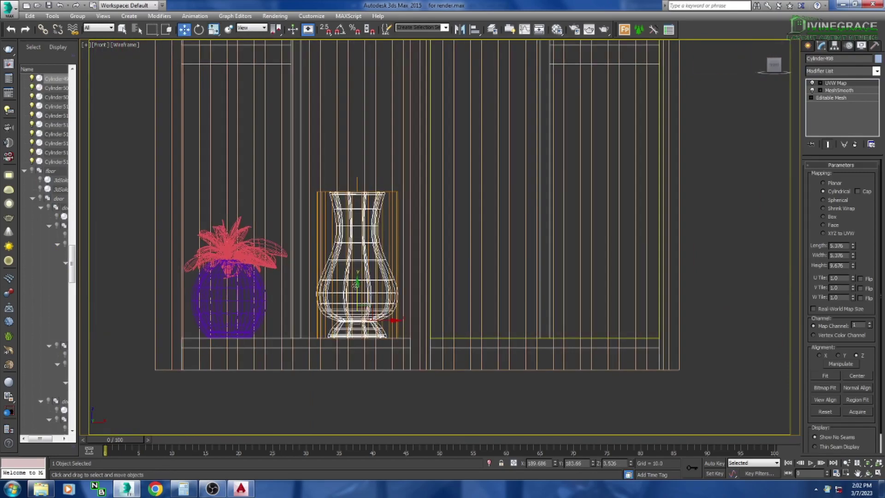
{"action": "scroll", "coordinate": [356, 285], "scroll_direction": "down", "scroll_amount": 3}
{"action": "middle_click_drag", "start_coordinate": [557, 233], "coordinate": [499, 241]}
{"action": "scroll", "coordinate": [489, 207], "scroll_direction": "up", "scroll_amount": 5}
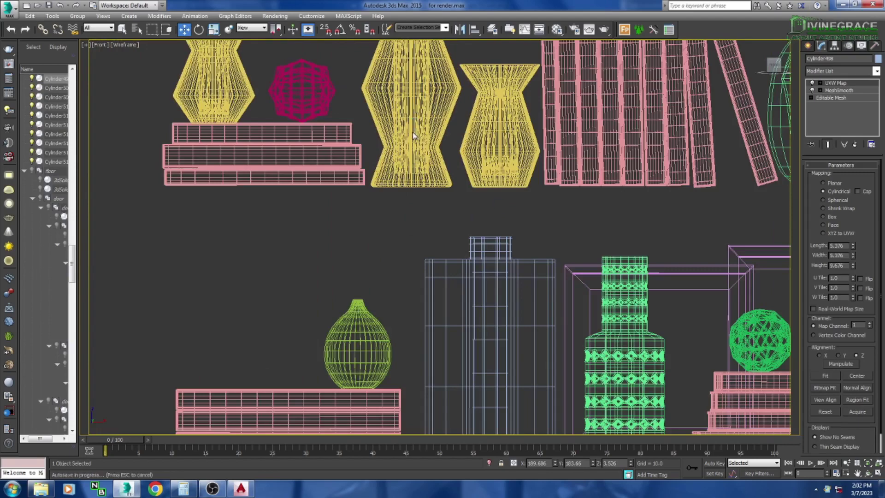
Step: Group the two yellow vases
{"action": "left_click_drag", "start_coordinate": [413, 135], "coordinate": [488, 103]}
{"action": "left_click", "coordinate": [77, 16]}
{"action": "left_click", "coordinate": [88, 26]}
{"action": "left_click", "coordinate": [451, 259]}
Step: Move the yellow-vase group onto the shelf unit and scale it up slightly
{"action": "scroll", "coordinate": [525, 166], "scroll_direction": "down", "scroll_amount": 5}
{"action": "left_click_drag", "start_coordinate": [549, 153], "coordinate": [236, 356]}
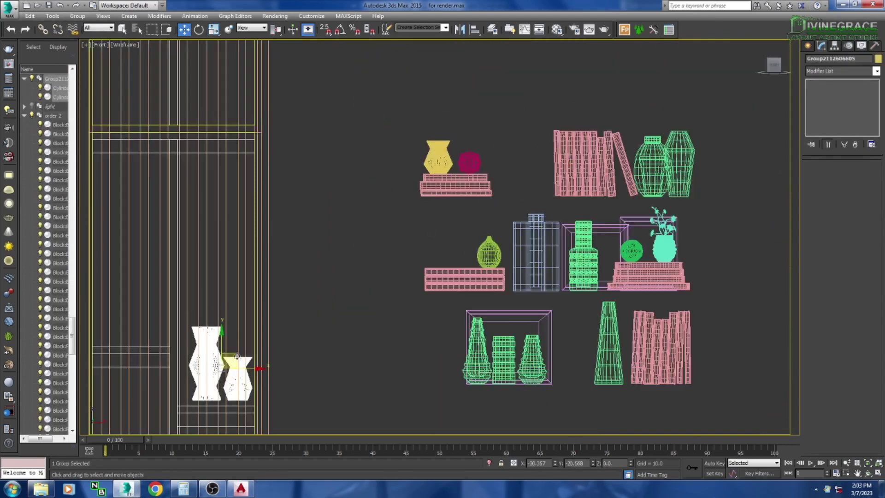
{"action": "scroll", "coordinate": [236, 356], "scroll_direction": "up", "scroll_amount": 5}
{"action": "scroll", "coordinate": [304, 298], "scroll_direction": "down", "scroll_amount": 5}
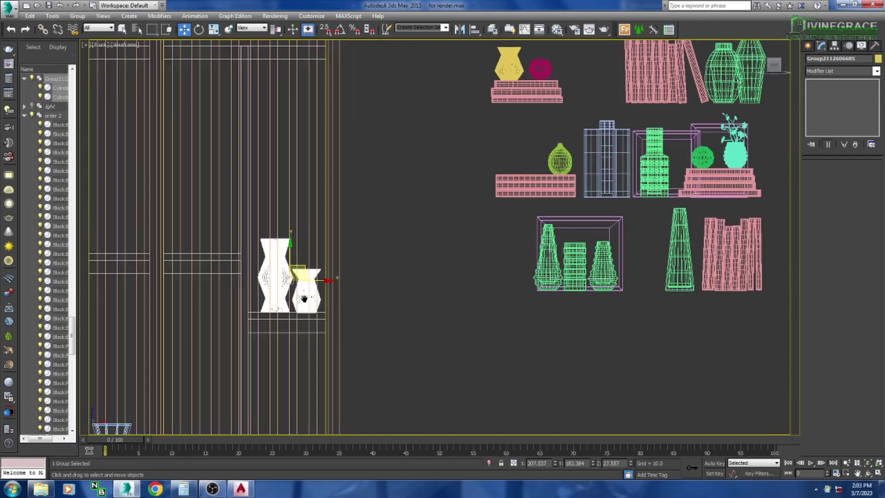
{"action": "left_click_drag", "start_coordinate": [306, 286], "coordinate": [307, 277]}
{"action": "key", "text": "w"}
{"action": "middle_click_drag", "start_coordinate": [300, 258], "coordinate": [343, 272]}
{"action": "scroll", "coordinate": [313, 263], "scroll_direction": "down", "scroll_amount": 3}
{"action": "scroll", "coordinate": [364, 277], "scroll_direction": "up", "scroll_amount": 5}
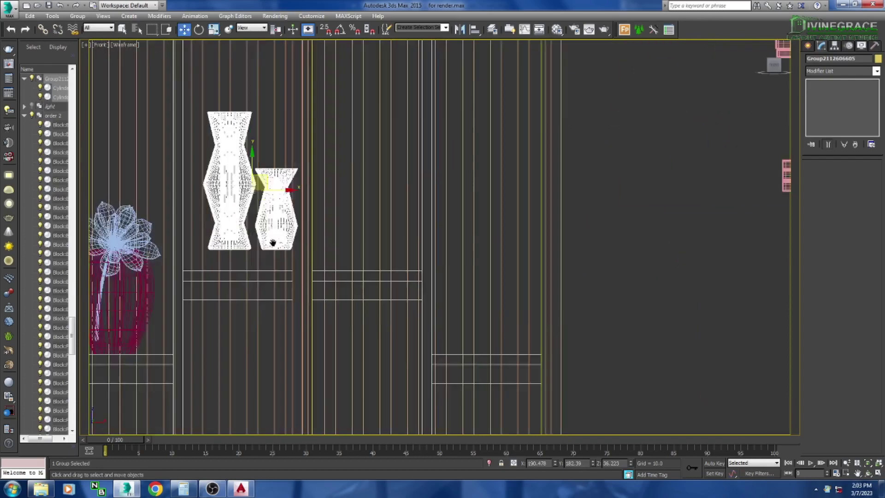
{"action": "middle_click_drag", "start_coordinate": [267, 180], "coordinate": [407, 245]}
{"action": "scroll", "coordinate": [364, 291], "scroll_direction": "down", "scroll_amount": 5}
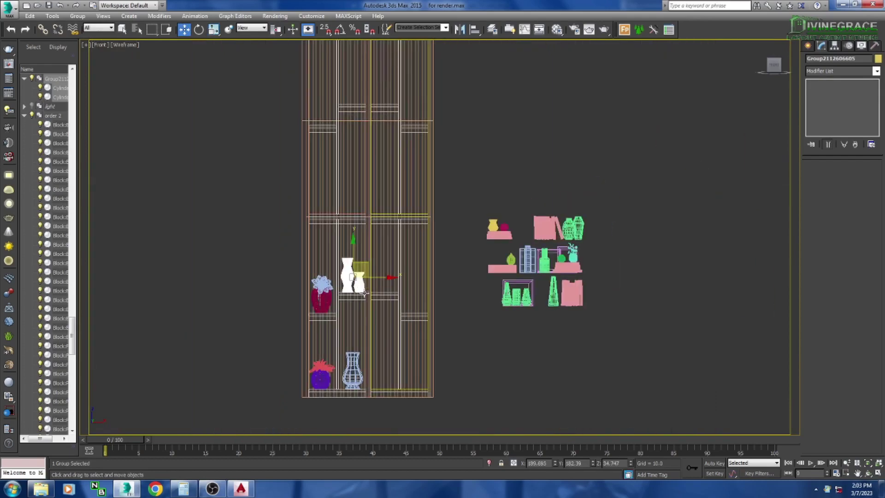
Step: Group the flower vase together with its wire ball
{"action": "left_click", "coordinate": [540, 338]}
{"action": "scroll", "coordinate": [553, 268], "scroll_direction": "up", "scroll_amount": 2}
{"action": "scroll", "coordinate": [530, 258], "scroll_direction": "up", "scroll_amount": 3}
{"action": "scroll", "coordinate": [553, 240], "scroll_direction": "up", "scroll_amount": 2}
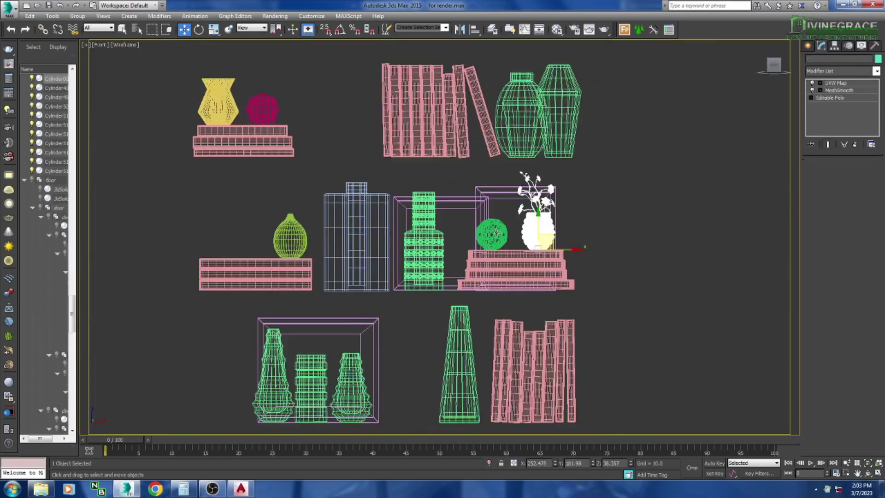
{"action": "scroll", "coordinate": [553, 230], "scroll_direction": "up", "scroll_amount": 2}
{"action": "left_click", "coordinate": [503, 233]}
{"action": "left_click", "coordinate": [555, 228], "text": "ctrl"}
{"action": "left_click", "coordinate": [77, 15]}
{"action": "left_click", "coordinate": [85, 24]}
{"action": "left_click", "coordinate": [455, 256]}
Step: Check the flower-vase group on the upper shelf and switch the viewport to Shaded
{"action": "scroll", "coordinate": [576, 245], "scroll_direction": "down", "scroll_amount": 5}
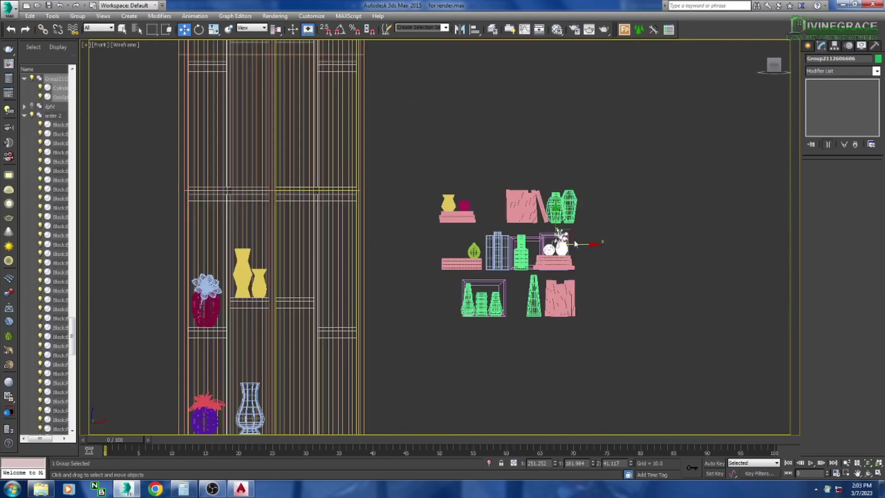
{"action": "scroll", "coordinate": [295, 199], "scroll_direction": "down", "scroll_amount": 1}
{"action": "scroll", "coordinate": [304, 207], "scroll_direction": "up", "scroll_amount": 2}
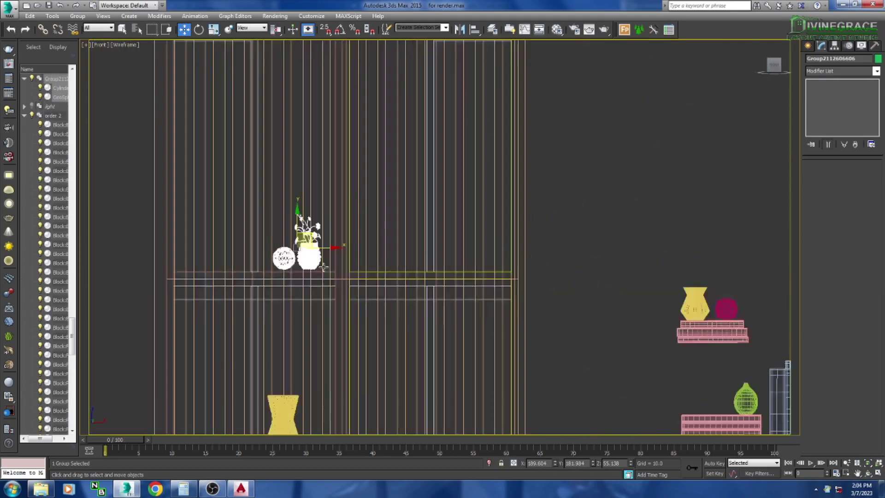
{"action": "scroll", "coordinate": [318, 240], "scroll_direction": "up", "scroll_amount": 2}
{"action": "scroll", "coordinate": [350, 222], "scroll_direction": "up", "scroll_amount": 2}
{"action": "scroll", "coordinate": [349, 223], "scroll_direction": "down", "scroll_amount": 2}
{"action": "key", "text": "r"}
{"action": "scroll", "coordinate": [339, 240], "scroll_direction": "up", "scroll_amount": 2}
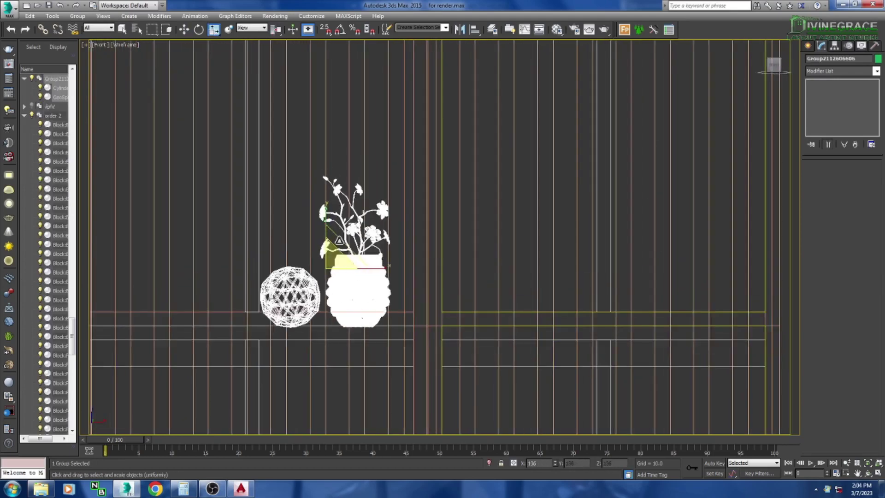
{"action": "key", "text": "w"}
{"action": "scroll", "coordinate": [345, 234], "scroll_direction": "down", "scroll_amount": 1}
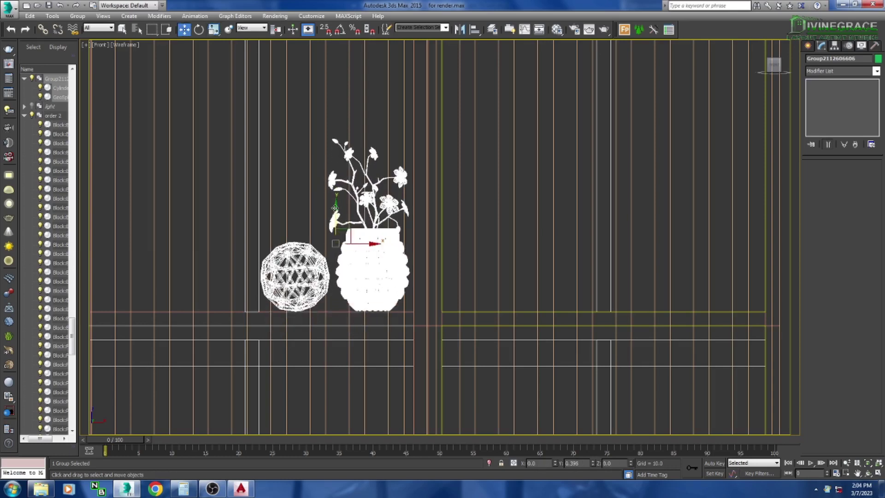
{"action": "scroll", "coordinate": [342, 233], "scroll_direction": "down", "scroll_amount": 3}
{"action": "scroll", "coordinate": [336, 276], "scroll_direction": "down", "scroll_amount": 3}
{"action": "scroll", "coordinate": [336, 304], "scroll_direction": "up", "scroll_amount": 1}
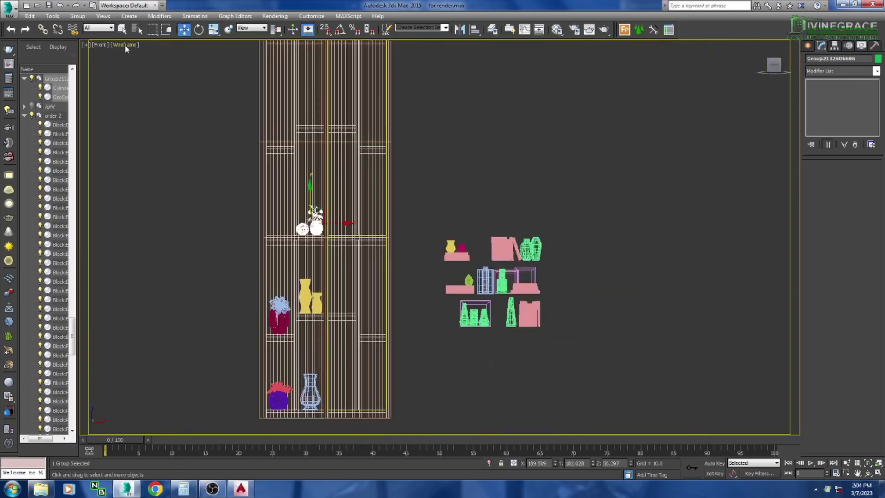
{"action": "key", "text": "F3"}
{"action": "scroll", "coordinate": [516, 314], "scroll_direction": "up", "scroll_amount": 3}
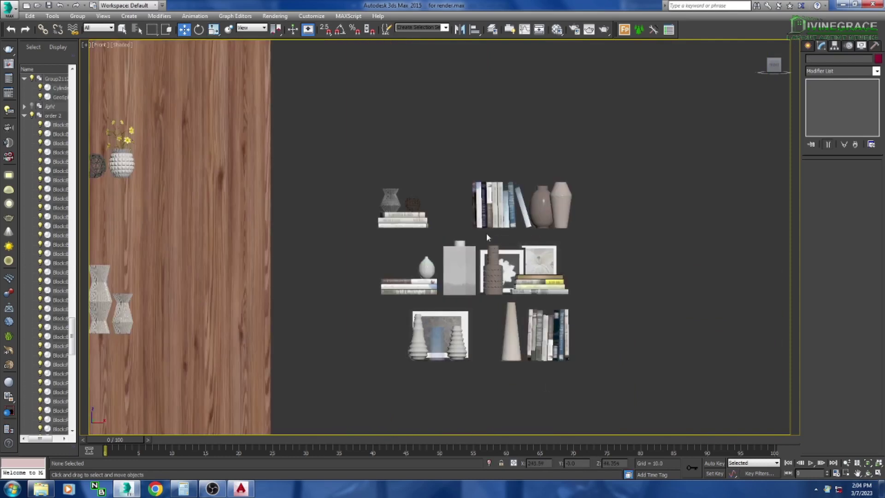
Step: Select the book block group and set the viewport back to Wireframe
{"action": "scroll", "coordinate": [486, 233], "scroll_direction": "up", "scroll_amount": 3}
{"action": "left_click", "coordinate": [475, 152]}
{"action": "scroll", "coordinate": [386, 168], "scroll_direction": "down", "scroll_amount": 3}
{"action": "left_click", "coordinate": [78, 16]}
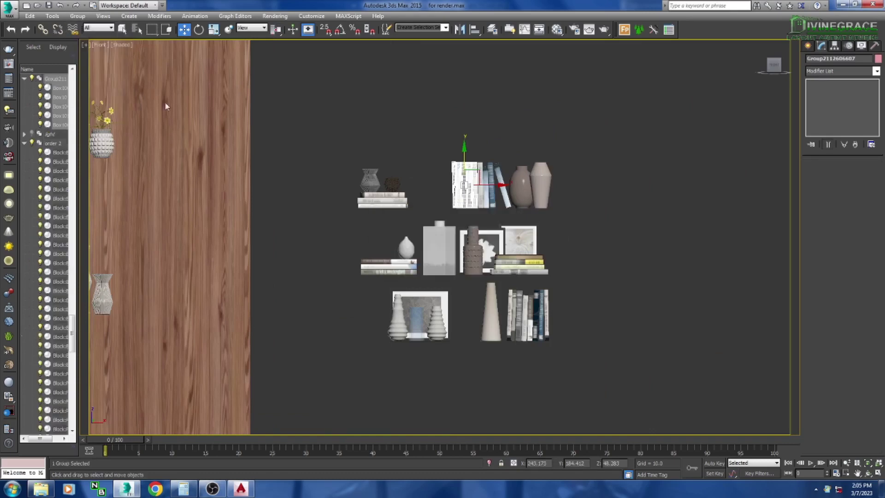
{"action": "left_click", "coordinate": [100, 45]}
{"action": "left_click", "coordinate": [124, 45]}
{"action": "left_click", "coordinate": [138, 118]}
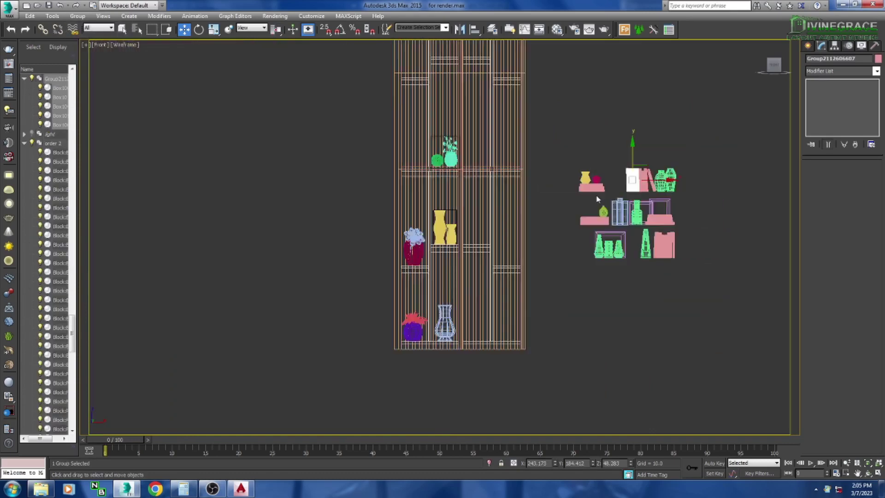
Step: Select the four leaning books and group them
{"action": "scroll", "coordinate": [370, 192], "scroll_direction": "up", "scroll_amount": 3}
{"action": "scroll", "coordinate": [370, 193], "scroll_direction": "up", "scroll_amount": 3}
{"action": "scroll", "coordinate": [370, 193], "scroll_direction": "up", "scroll_amount": 2}
{"action": "scroll", "coordinate": [364, 203], "scroll_direction": "up", "scroll_amount": 1}
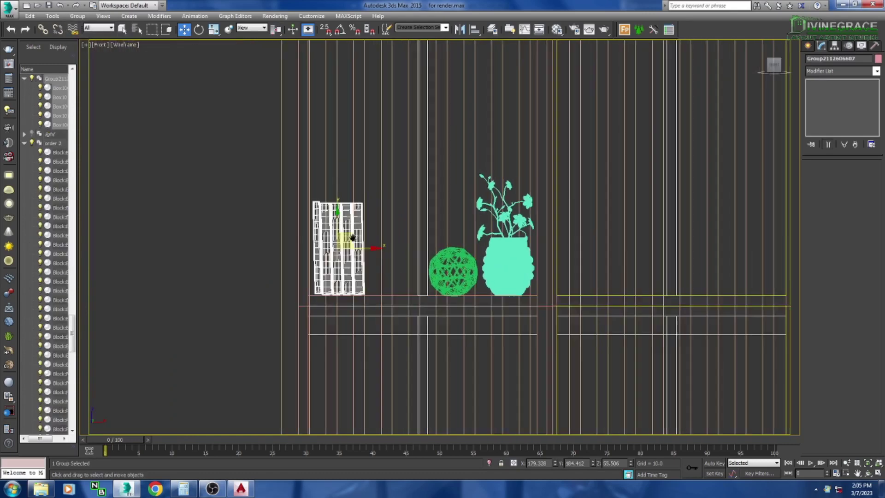
{"action": "key", "text": "r"}
{"action": "key", "text": "w"}
{"action": "scroll", "coordinate": [350, 215], "scroll_direction": "down", "scroll_amount": 5}
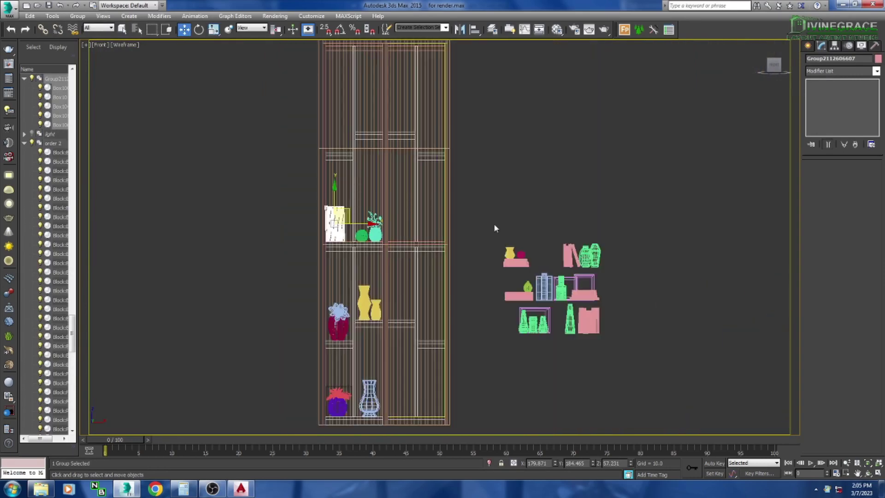
{"action": "left_click", "coordinate": [533, 343]}
{"action": "scroll", "coordinate": [532, 343], "scroll_direction": "up", "scroll_amount": 4}
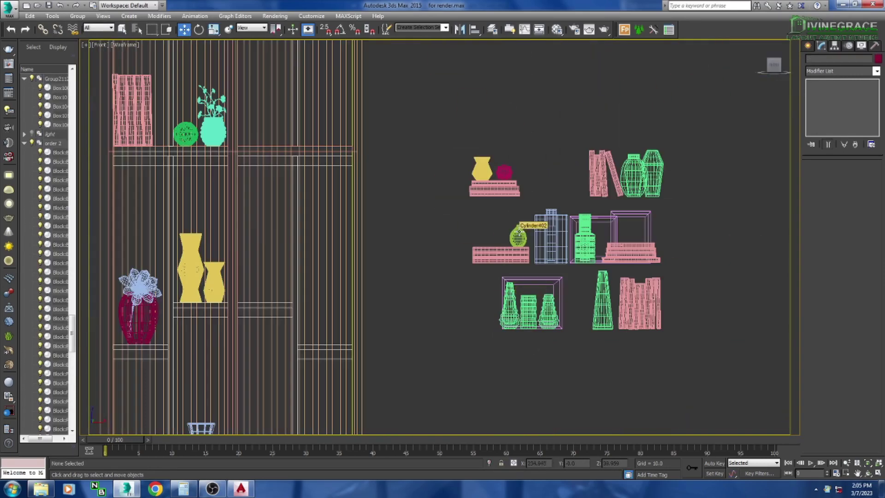
{"action": "scroll", "coordinate": [610, 209], "scroll_direction": "up", "scroll_amount": 4}
{"action": "left_click_drag", "start_coordinate": [567, 138], "coordinate": [610, 210]}
{"action": "scroll", "coordinate": [530, 277], "scroll_direction": "down", "scroll_amount": 4}
{"action": "key", "text": "alt+g"}
{"action": "key", "text": "g"}
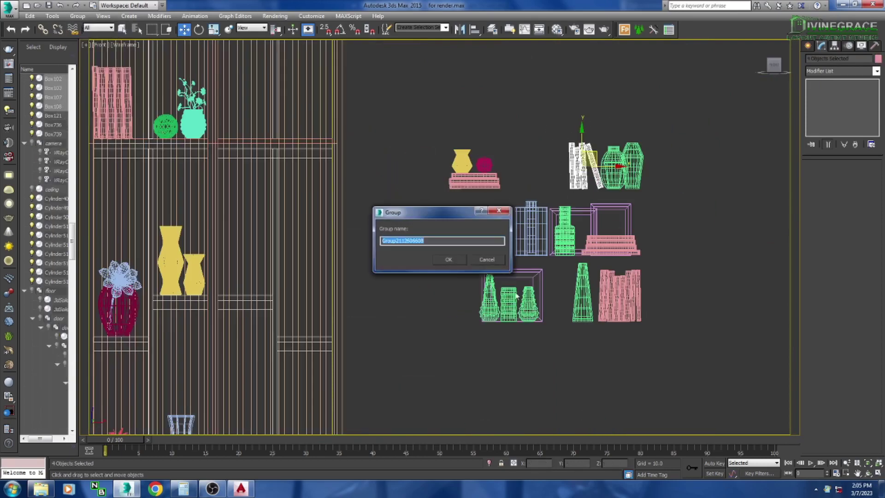
{"action": "key", "text": "Return"}
Step: Group the two green vases with Ctrl+G
{"action": "key", "text": "z"}
{"action": "key", "text": "r"}
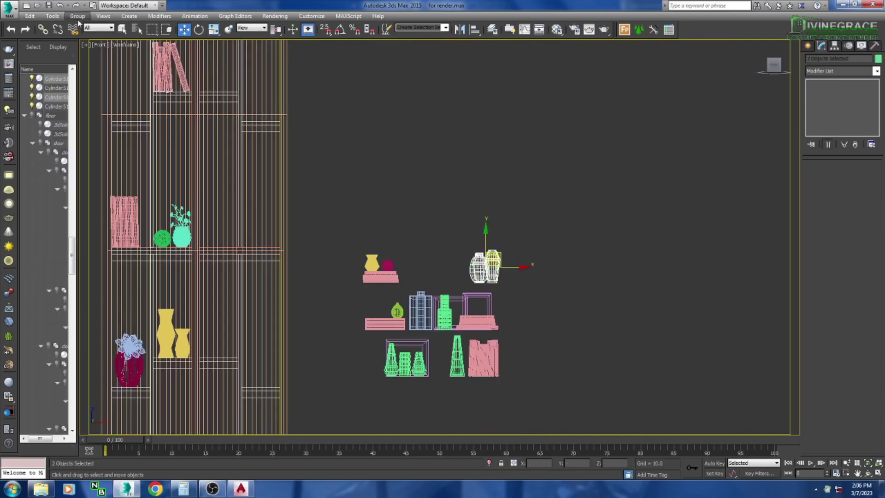
{"action": "key", "text": "ctrl+g"}
{"action": "scroll", "coordinate": [590, 267], "scroll_direction": "down", "scroll_amount": 3}
{"action": "scroll", "coordinate": [369, 262], "scroll_direction": "up", "scroll_amount": 5}
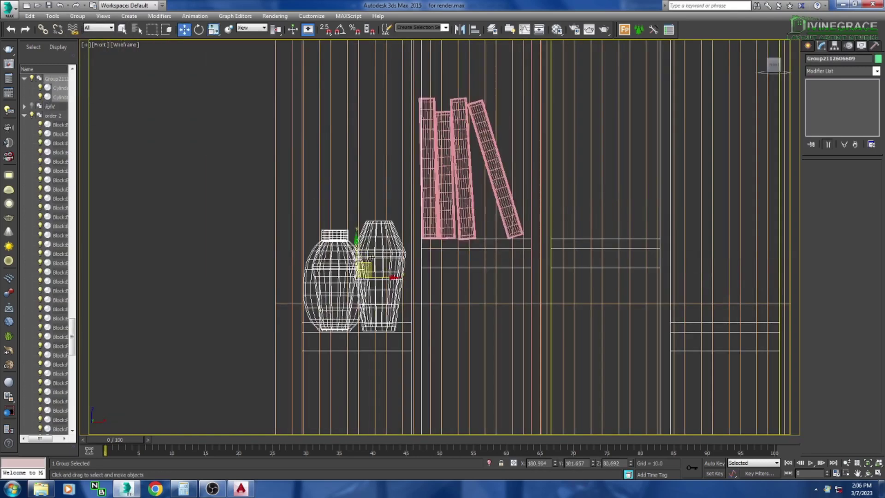
{"action": "scroll", "coordinate": [364, 267], "scroll_direction": "down", "scroll_amount": 5}
Step: Using top and left views, move the book and flower-vase group deeper onto the shelf
{"action": "key", "text": "t"}
{"action": "scroll", "coordinate": [209, 282], "scroll_direction": "up", "scroll_amount": 2}
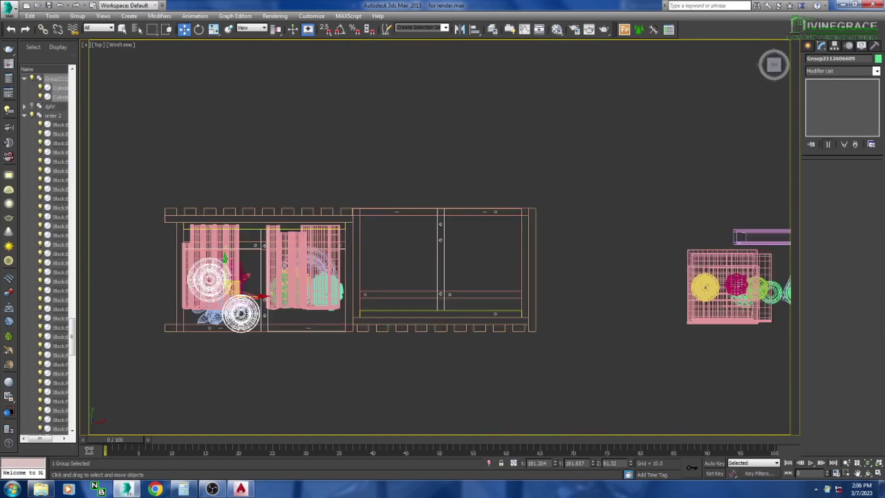
{"action": "scroll", "coordinate": [221, 277], "scroll_direction": "up", "scroll_amount": 3}
{"action": "scroll", "coordinate": [476, 316], "scroll_direction": "down", "scroll_amount": 6}
{"action": "key", "text": "l"}
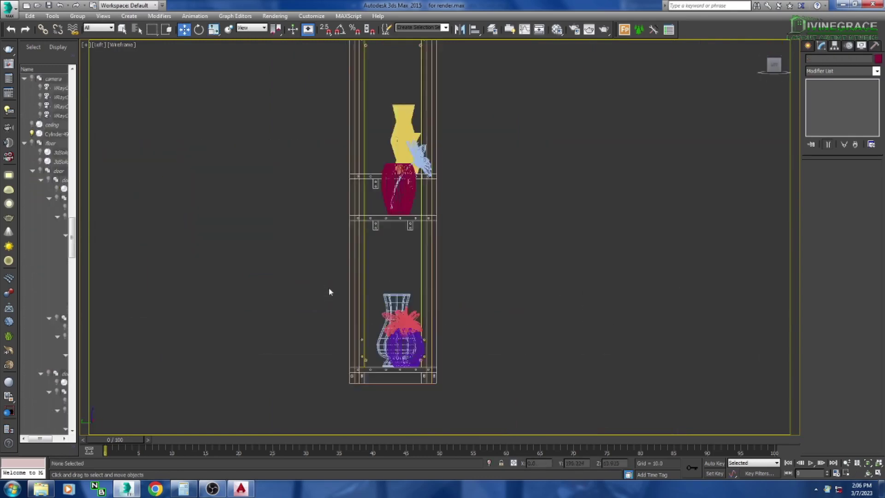
{"action": "scroll", "coordinate": [330, 293], "scroll_direction": "up", "scroll_amount": 3}
{"action": "left_click", "coordinate": [408, 233]}
{"action": "scroll", "coordinate": [358, 332], "scroll_direction": "up", "scroll_amount": 3}
{"action": "scroll", "coordinate": [358, 332], "scroll_direction": "down", "scroll_amount": 5}
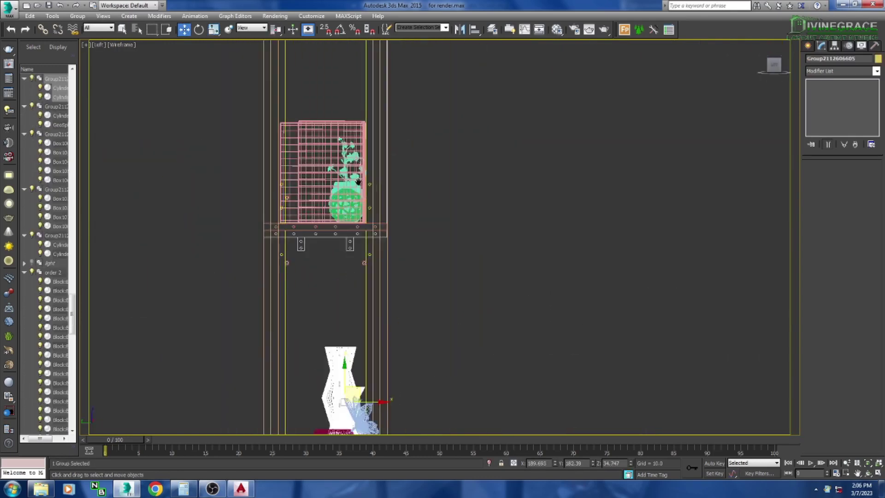
{"action": "middle_click_drag", "start_coordinate": [358, 231], "coordinate": [358, 346]}
{"action": "left_click_drag", "start_coordinate": [366, 284], "coordinate": [387, 282]}
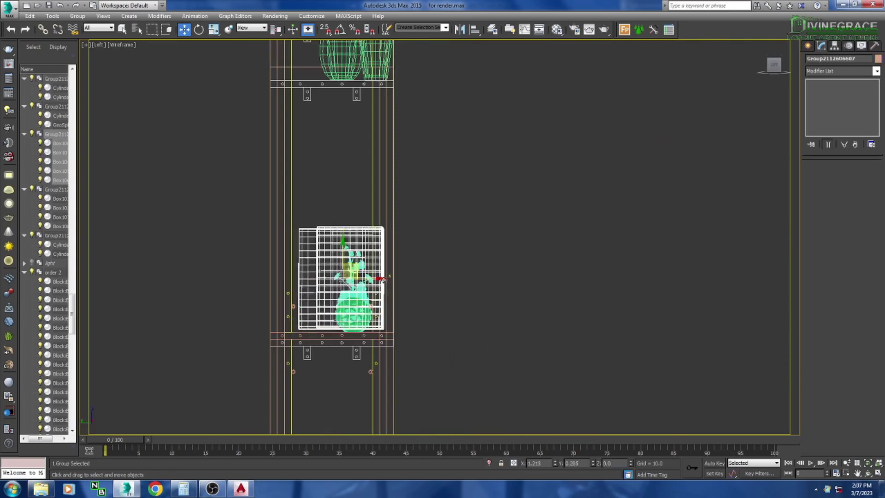
{"action": "scroll", "coordinate": [356, 360], "scroll_direction": "up", "scroll_amount": 3}
{"action": "middle_click_drag", "start_coordinate": [356, 360], "coordinate": [383, 360]}
{"action": "scroll", "coordinate": [339, 192], "scroll_direction": "down", "scroll_amount": 5}
Step: Select the pink book group and check it from the top view
{"action": "middle_click_drag", "start_coordinate": [340, 191], "coordinate": [329, 197]}
{"action": "scroll", "coordinate": [329, 197], "scroll_direction": "up", "scroll_amount": 3}
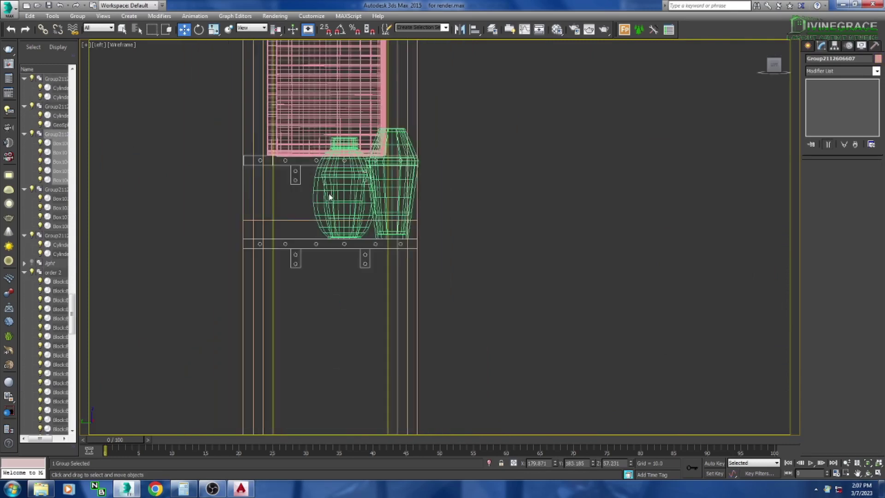
{"action": "scroll", "coordinate": [329, 197], "scroll_direction": "down", "scroll_amount": 3}
{"action": "left_click", "coordinate": [323, 207]}
{"action": "scroll", "coordinate": [363, 292], "scroll_direction": "down", "scroll_amount": 5}
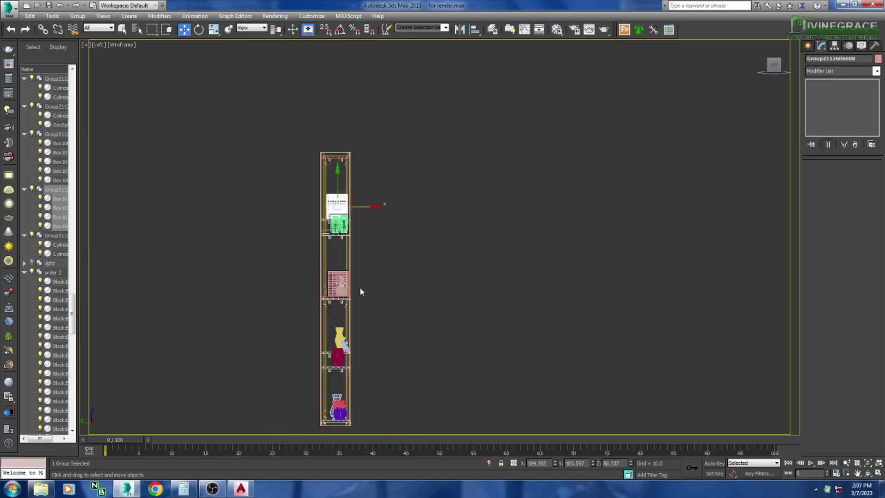
{"action": "key", "text": "t"}
{"action": "scroll", "coordinate": [342, 234], "scroll_direction": "up", "scroll_amount": 5}
{"action": "scroll", "coordinate": [342, 233], "scroll_direction": "up", "scroll_amount": 2}
Step: Hide the shelf unit and group the remaining décor as 'butang'
{"action": "left_click", "coordinate": [39, 274]}
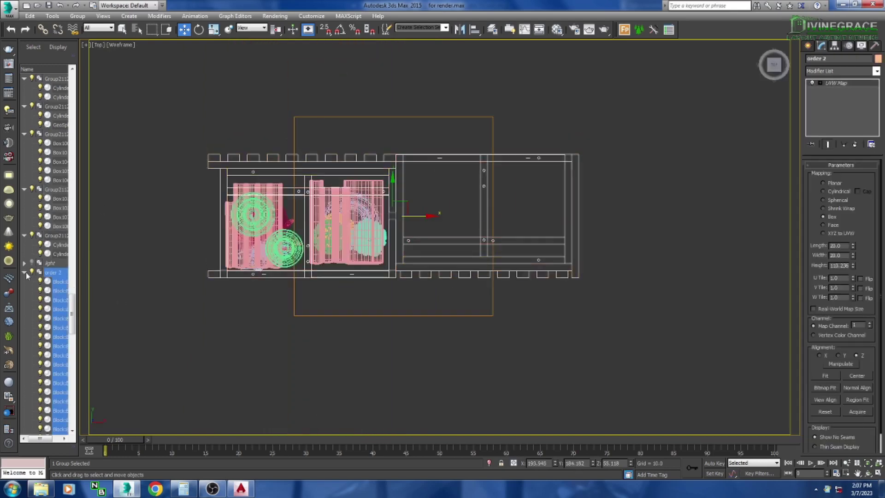
{"action": "key", "text": "alt+q"}
{"action": "key", "text": "ctrl+g"}
{"action": "type", "text": "ang"}
{"action": "key", "text": "Return"}
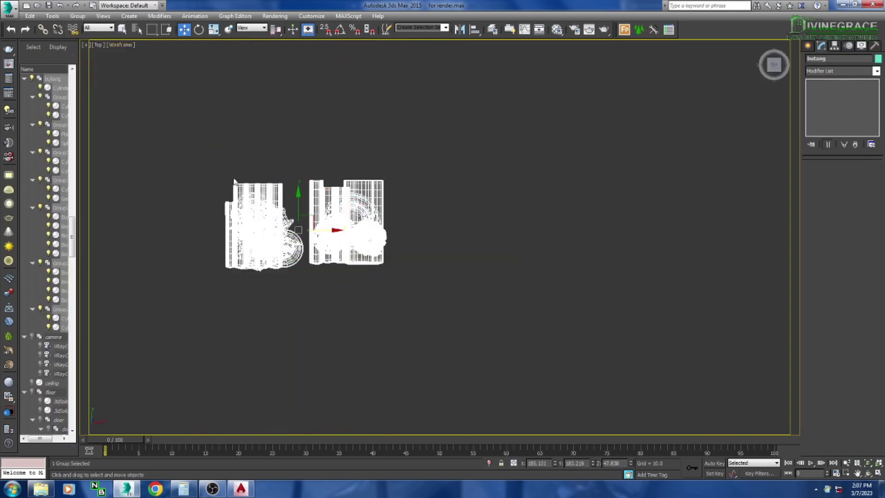
{"action": "left_click", "coordinate": [24, 79]}
Step: Unhide the shelving frame from the Scene Explorer and select the butang group
{"action": "left_click", "coordinate": [52, 134]}
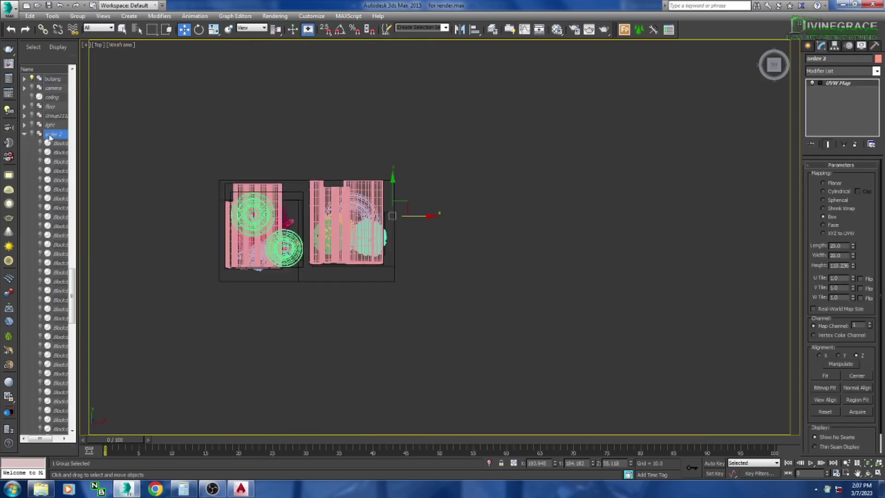
{"action": "right_click", "coordinate": [51, 134]}
{"action": "left_click", "coordinate": [70, 142]}
{"action": "right_click", "coordinate": [51, 133]}
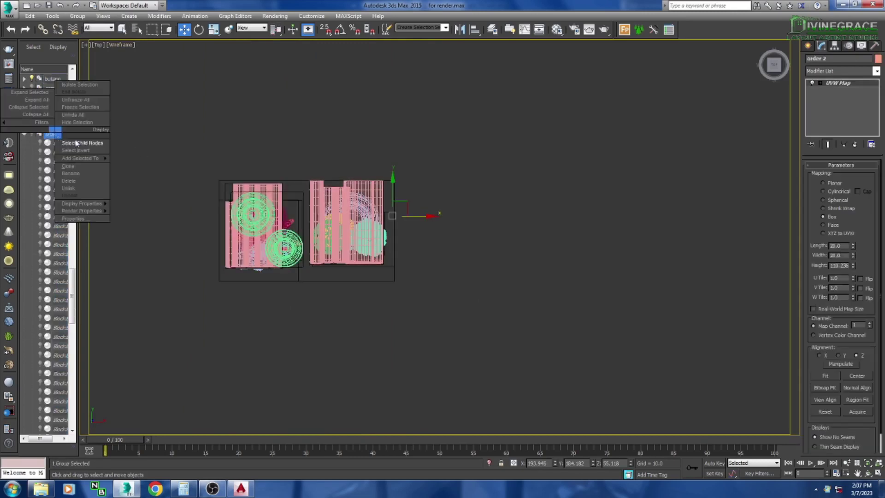
{"action": "left_click", "coordinate": [69, 142]}
{"action": "left_click", "coordinate": [339, 206]}
Step: Clone the décor group as butang001, rotate it 90° and move it into the right bay
{"action": "key", "text": "Return"}
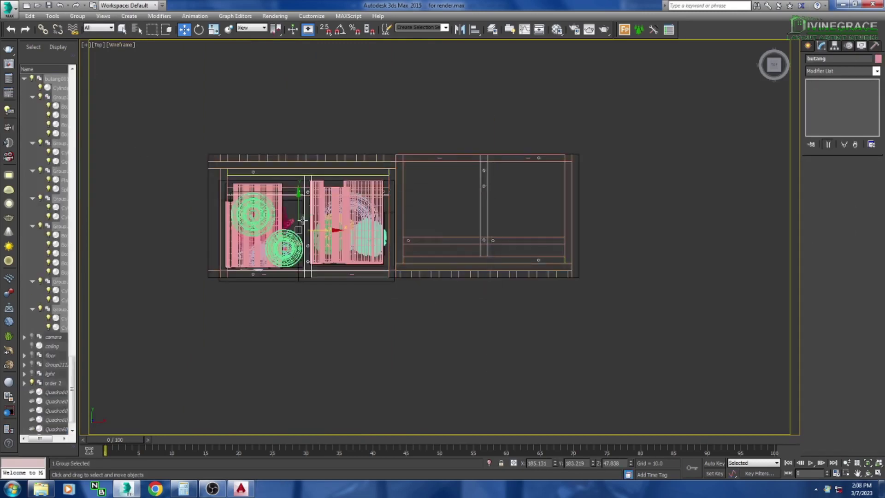
{"action": "left_click_drag", "start_coordinate": [338, 210], "coordinate": [461, 216]}
{"action": "scroll", "coordinate": [441, 275], "scroll_direction": "up", "scroll_amount": 2}
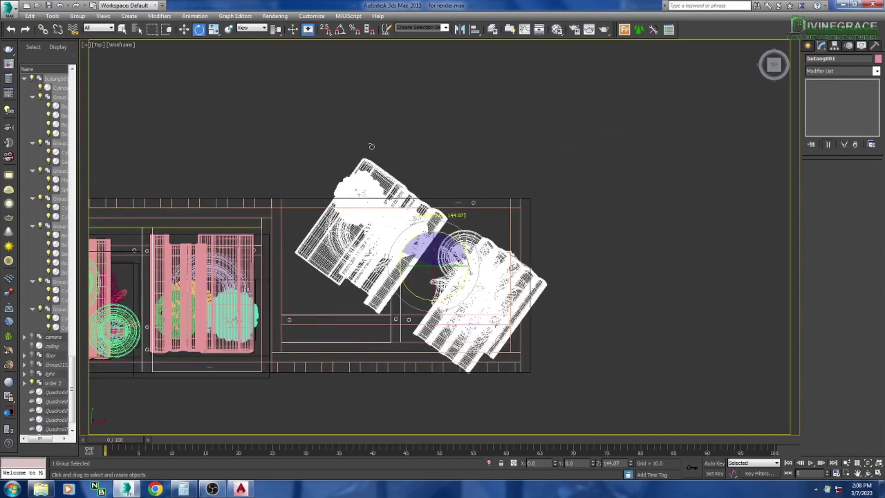
{"action": "left_click_drag", "start_coordinate": [469, 256], "coordinate": [340, 120]}
{"action": "key", "text": "w"}
{"action": "scroll", "coordinate": [433, 342], "scroll_direction": "down", "scroll_amount": 2}
{"action": "left_click_drag", "start_coordinate": [442, 277], "coordinate": [420, 276]}
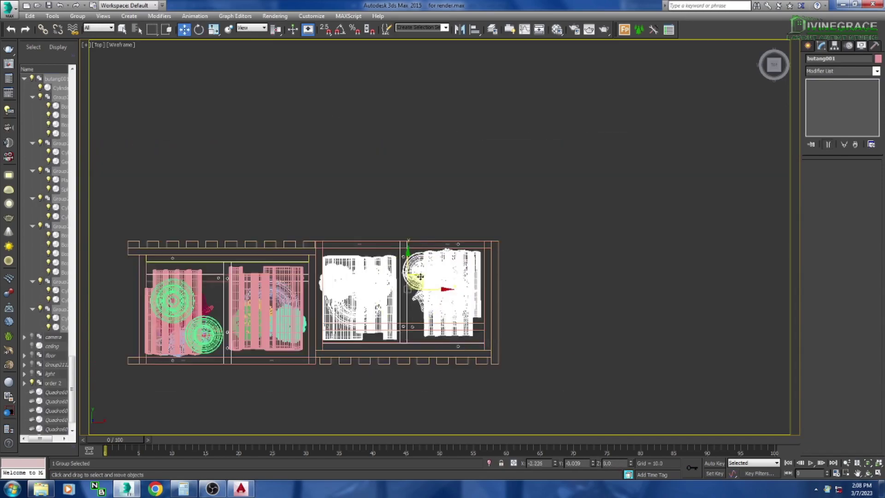
{"action": "scroll", "coordinate": [389, 285], "scroll_direction": "down", "scroll_amount": 2}
Step: Orbit to a three-quarter view to check both decorated shelf columns
{"action": "middle_click_drag", "start_coordinate": [376, 290], "coordinate": [336, 209], "text": "alt"}
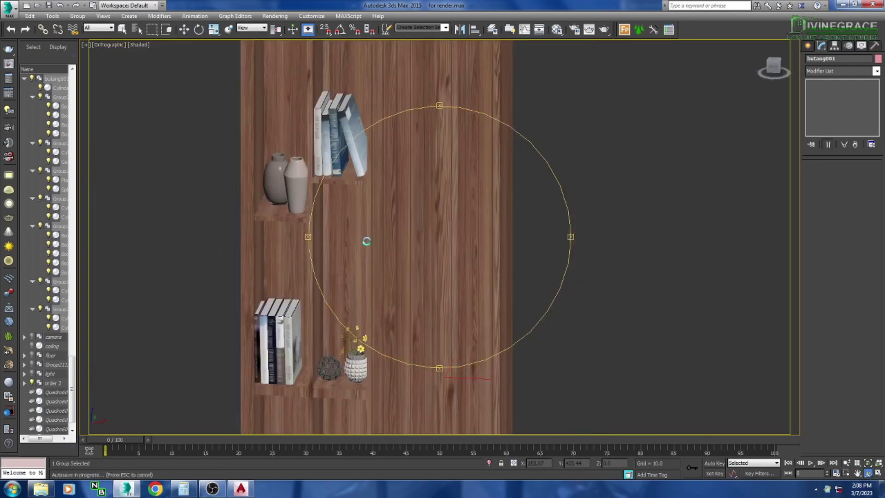
{"action": "scroll", "coordinate": [367, 241], "scroll_direction": "down", "scroll_amount": 2}
{"action": "scroll", "coordinate": [367, 242], "scroll_direction": "down", "scroll_amount": 1}
{"action": "scroll", "coordinate": [397, 213], "scroll_direction": "down", "scroll_amount": 3}
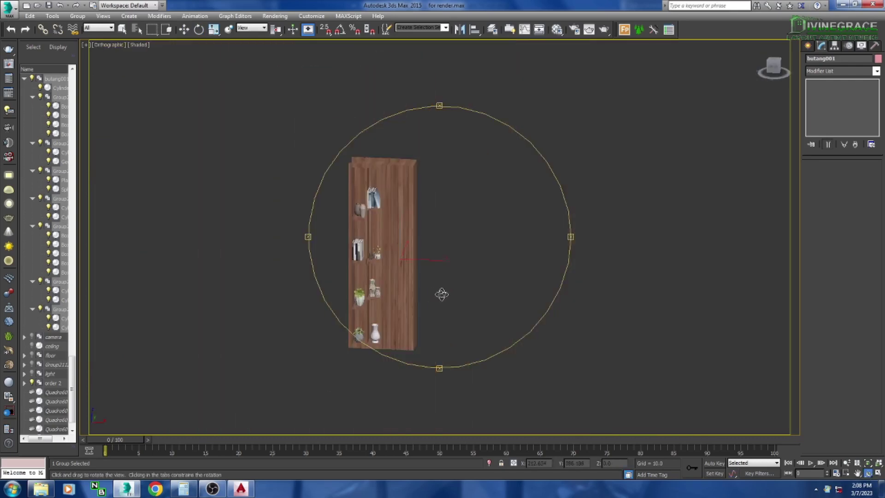
{"action": "left_click_drag", "start_coordinate": [281, 286], "coordinate": [240, 277]}
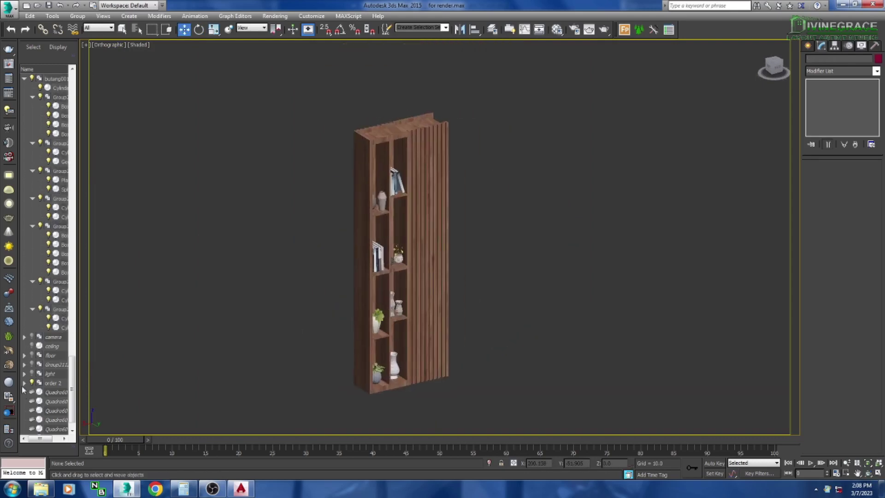
Step: In Top wireframe view, group the shelf and both décor groups as 'order 2'
{"action": "key", "text": "t"}
{"action": "left_click", "coordinate": [117, 45]}
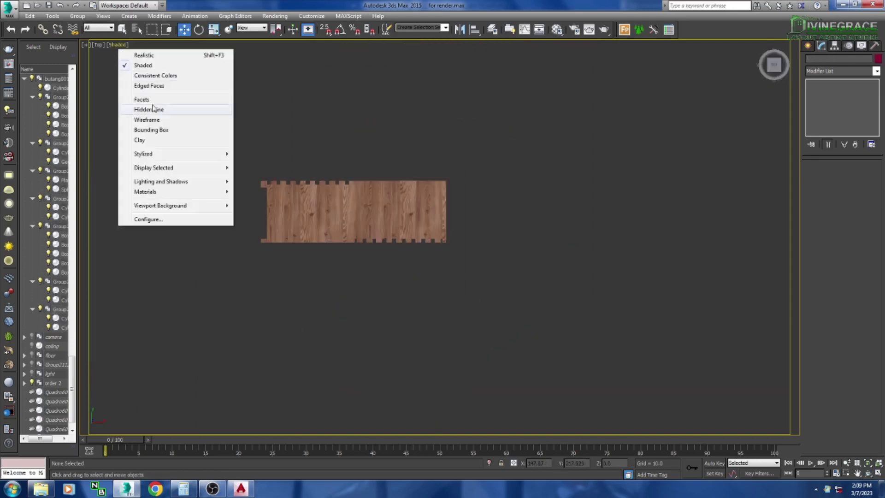
{"action": "left_click", "coordinate": [146, 120]}
{"action": "left_click_drag", "start_coordinate": [461, 258], "coordinate": [237, 152]}
{"action": "left_click", "coordinate": [78, 15]}
{"action": "left_click", "coordinate": [88, 26]}
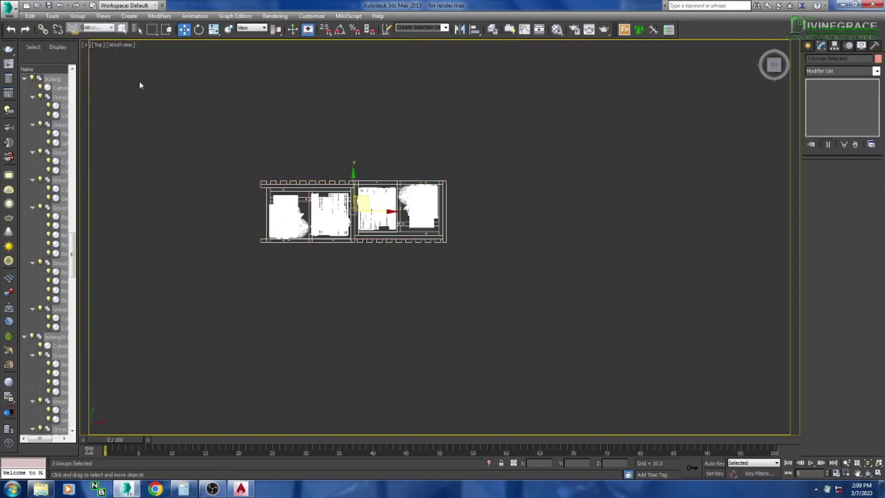
{"action": "type", "text": "order 2"}
{"action": "key", "text": "Return"}
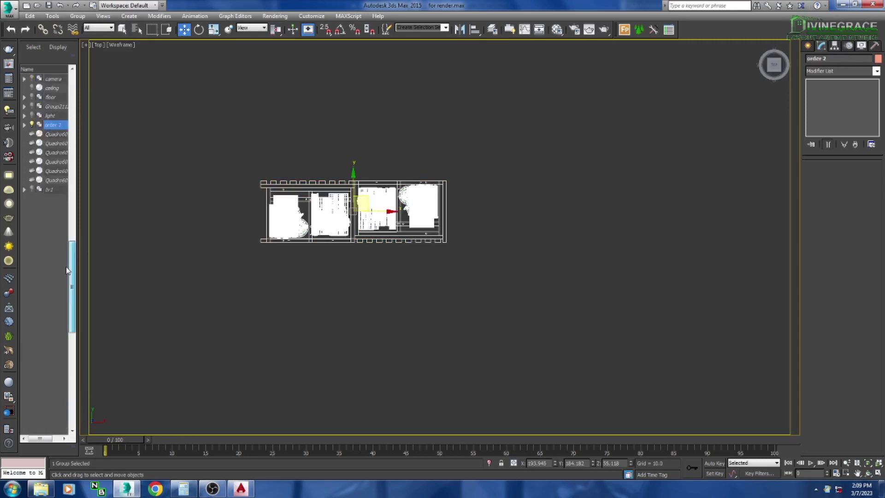
{"action": "left_click", "coordinate": [50, 80]}
{"action": "left_click", "coordinate": [25, 80]}
{"action": "scroll", "coordinate": [418, 152], "scroll_direction": "down", "scroll_amount": 3}
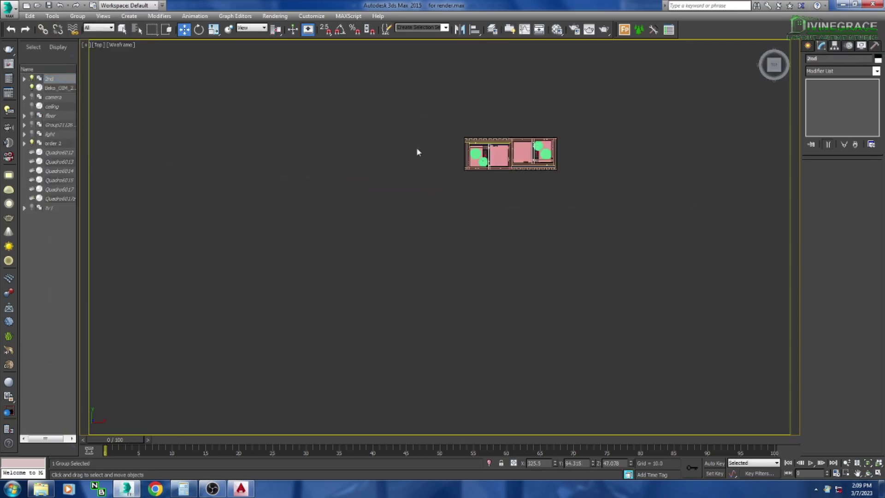
{"action": "double_click", "coordinate": [25, 98]}
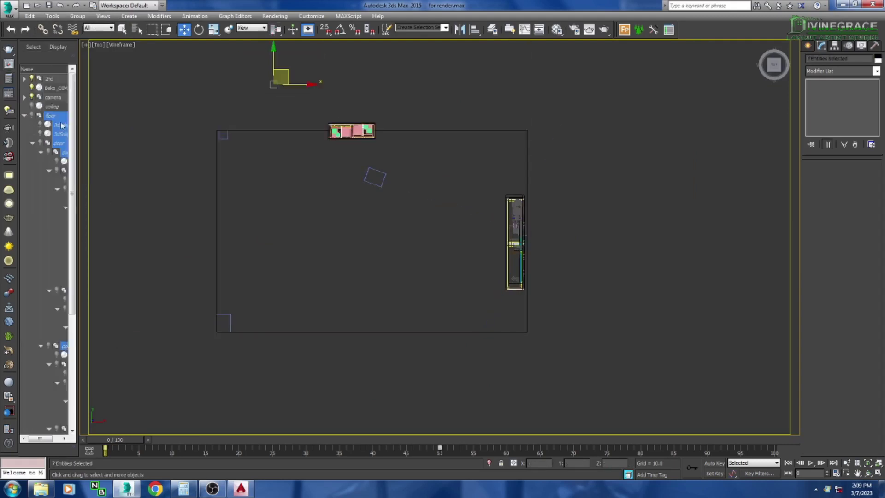
{"action": "double_click", "coordinate": [51, 128]}
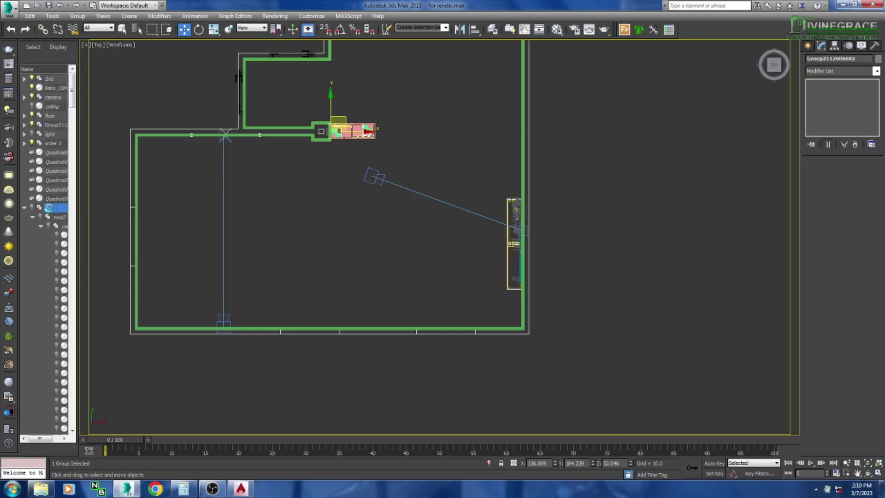
Step: Name the group tv1, then group two furniture groups together under the default name
{"action": "type", "text": "tv1"}
{"action": "key", "text": "Return"}
{"action": "scroll", "coordinate": [238, 266], "scroll_direction": "down", "scroll_amount": 4}
{"action": "scroll", "coordinate": [422, 236], "scroll_direction": "up", "scroll_amount": 6}
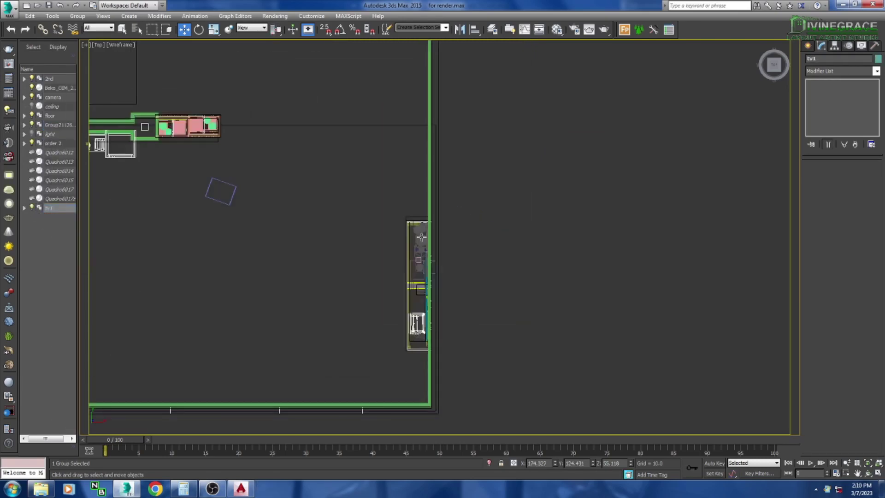
{"action": "left_click", "coordinate": [421, 237]}
{"action": "scroll", "coordinate": [419, 307], "scroll_direction": "down", "scroll_amount": 3}
{"action": "scroll", "coordinate": [352, 155], "scroll_direction": "up", "scroll_amount": 3}
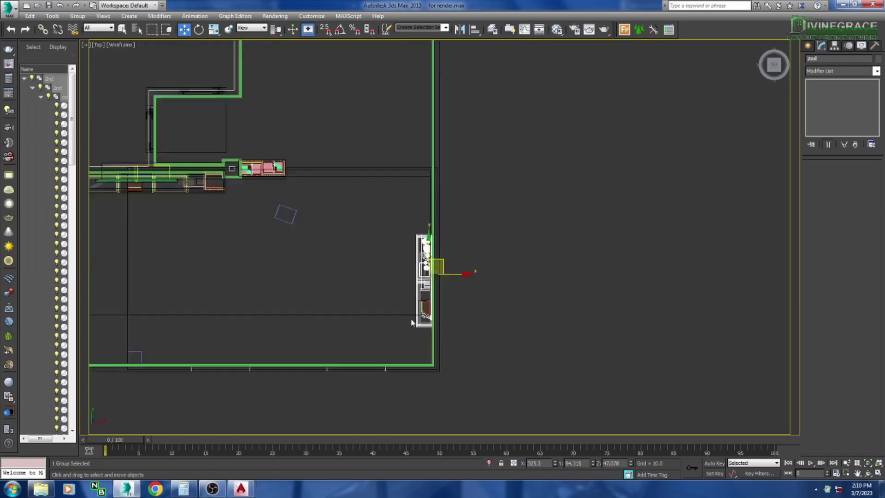
{"action": "scroll", "coordinate": [352, 155], "scroll_direction": "up", "scroll_amount": 3}
{"action": "scroll", "coordinate": [255, 180], "scroll_direction": "down", "scroll_amount": 4}
{"action": "left_click", "coordinate": [139, 131], "text": "ctrl"}
{"action": "key", "text": "ctrl+g"}
{"action": "key", "text": "Return"}
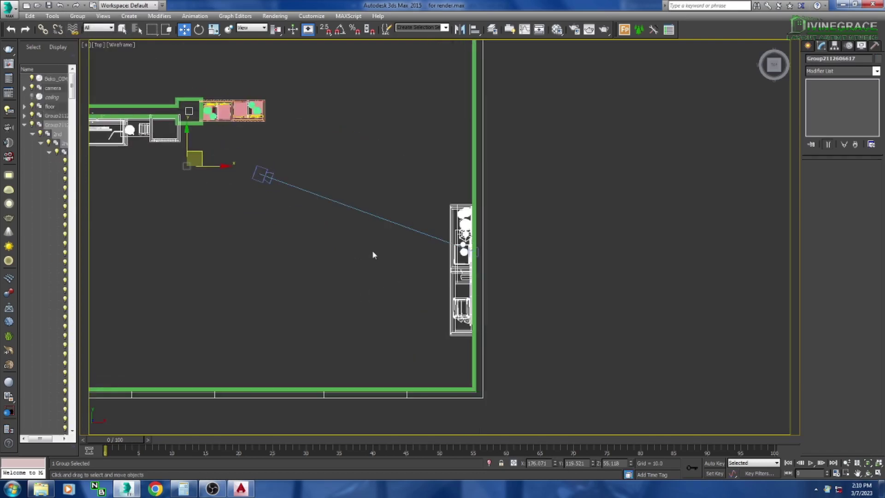
Step: Open the combined group and ungroup it back into its four member groups
{"action": "scroll", "coordinate": [372, 250], "scroll_direction": "down", "scroll_amount": 3}
{"action": "scroll", "coordinate": [417, 263], "scroll_direction": "up", "scroll_amount": 3}
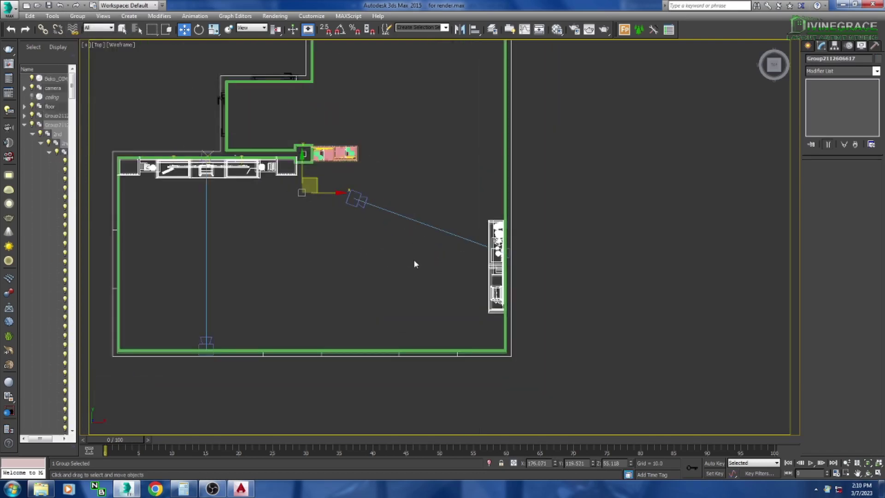
{"action": "left_click", "coordinate": [78, 16]}
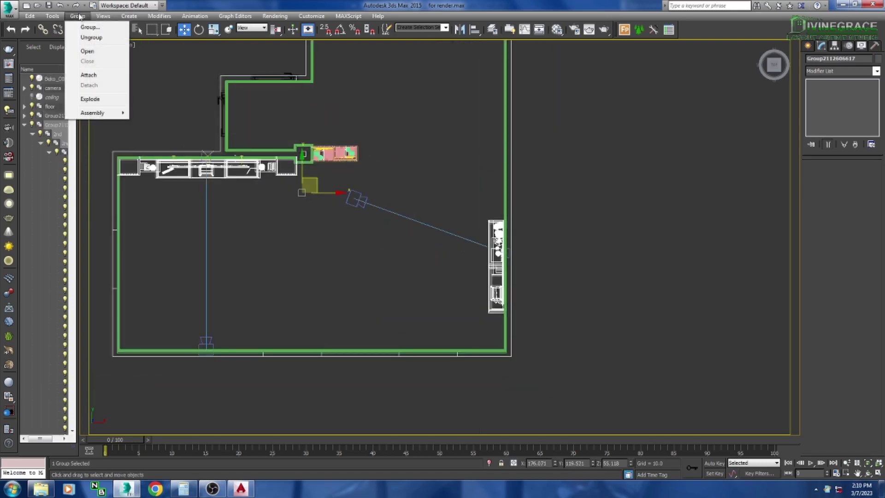
{"action": "left_click", "coordinate": [97, 53]}
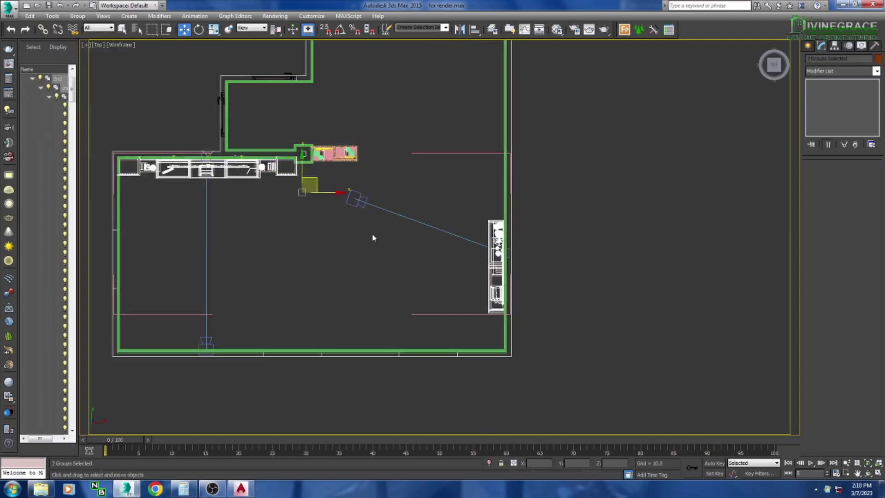
{"action": "left_click", "coordinate": [78, 17]}
{"action": "left_click", "coordinate": [92, 39]}
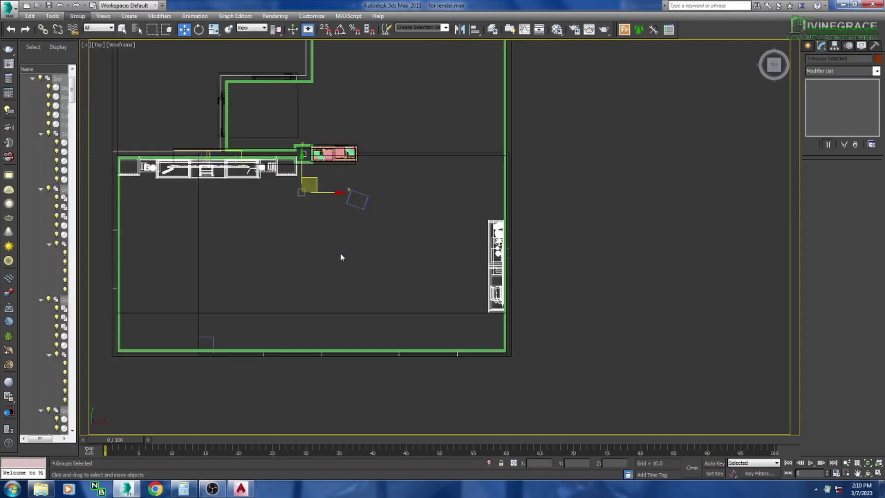
Step: Open the second group on the right wall and select a single object inside it
{"action": "left_click", "coordinate": [495, 259]}
{"action": "scroll", "coordinate": [496, 276], "scroll_direction": "up", "scroll_amount": 3}
{"action": "scroll", "coordinate": [442, 295], "scroll_direction": "down", "scroll_amount": 1}
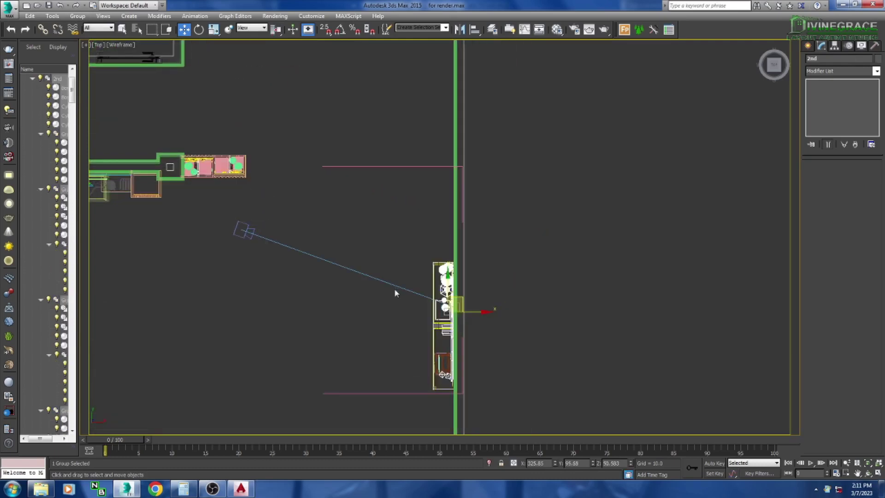
{"action": "scroll", "coordinate": [395, 293], "scroll_direction": "down", "scroll_amount": 3}
{"action": "left_click", "coordinate": [77, 16]}
{"action": "left_click", "coordinate": [92, 52]}
{"action": "scroll", "coordinate": [357, 301], "scroll_direction": "up", "scroll_amount": 3}
{"action": "left_click", "coordinate": [431, 252]}
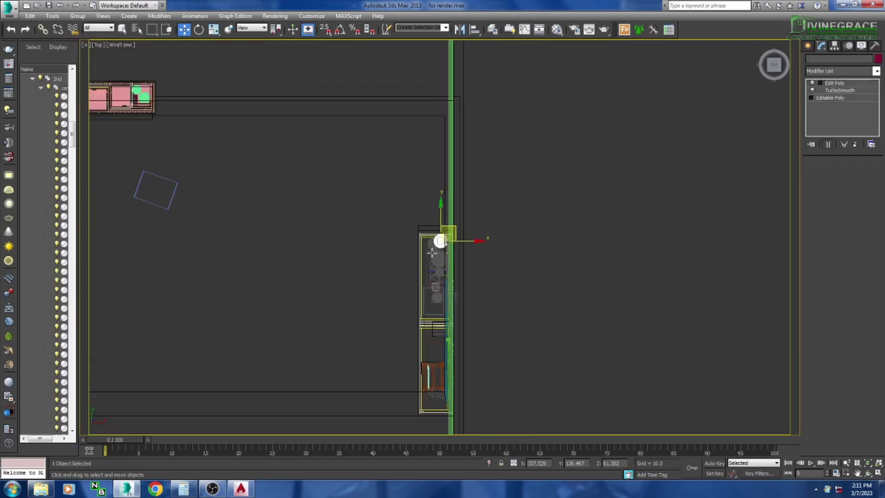
{"action": "scroll", "coordinate": [431, 252], "scroll_direction": "down", "scroll_amount": 2}
{"action": "scroll", "coordinate": [390, 329], "scroll_direction": "down", "scroll_amount": 2}
{"action": "left_click", "coordinate": [78, 16]}
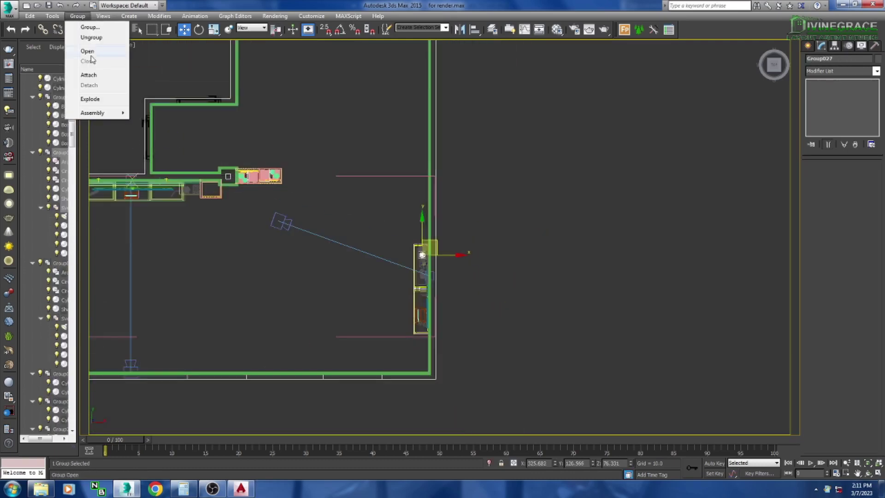
{"action": "left_click", "coordinate": [234, 250]}
Step: Select the floor group, hide its walls, and clear the selection
{"action": "scroll", "coordinate": [375, 348], "scroll_direction": "up", "scroll_amount": 3}
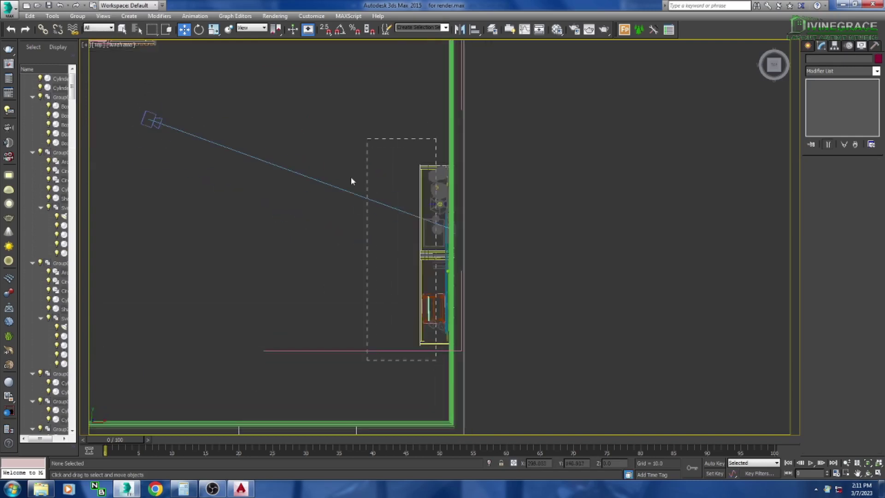
{"action": "scroll", "coordinate": [403, 265], "scroll_direction": "down", "scroll_amount": 2}
{"action": "scroll", "coordinate": [445, 271], "scroll_direction": "up", "scroll_amount": 1}
{"action": "left_click", "coordinate": [449, 372]}
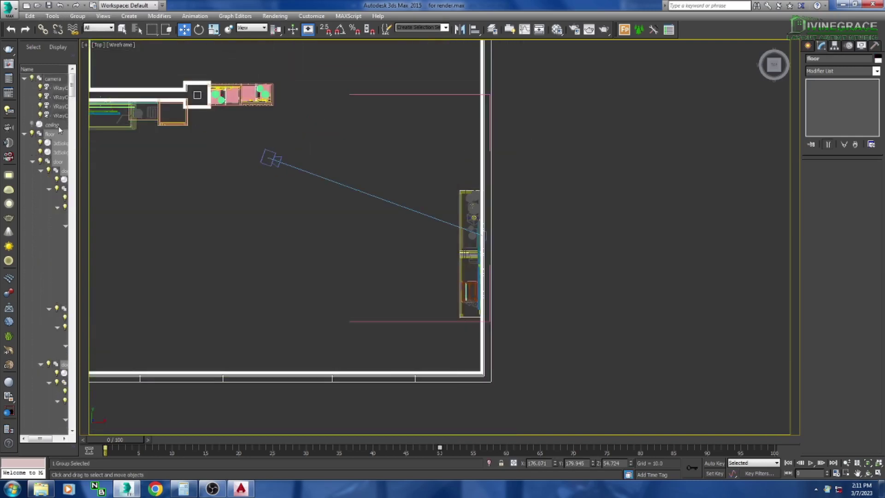
{"action": "left_click", "coordinate": [31, 134]}
{"action": "scroll", "coordinate": [469, 249], "scroll_direction": "up", "scroll_amount": 4}
{"action": "left_click", "coordinate": [468, 249]}
{"action": "left_click", "coordinate": [77, 16]}
{"action": "left_click", "coordinate": [470, 141]}
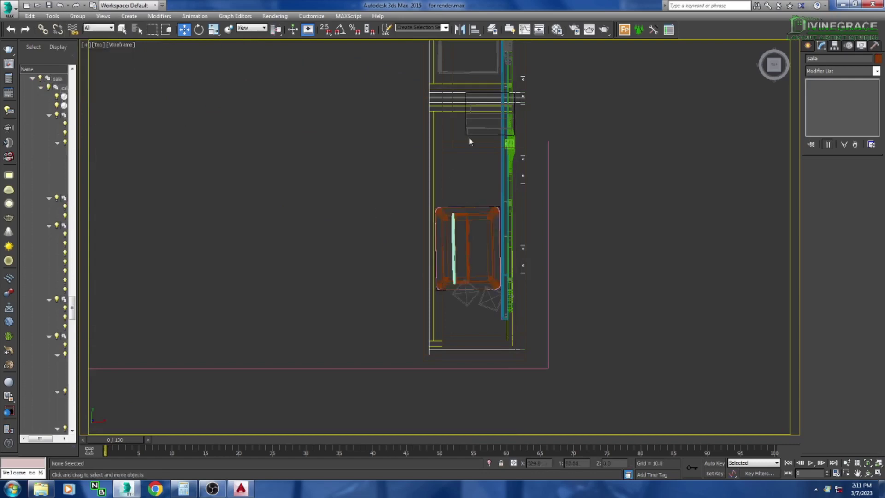
Step: Pan the plan to the sofa and cameras, then select the tall unit on the right wall
{"action": "scroll", "coordinate": [470, 141], "scroll_direction": "down", "scroll_amount": 2}
{"action": "middle_click_drag", "start_coordinate": [450, 193], "coordinate": [446, 233]}
{"action": "scroll", "coordinate": [327, 325], "scroll_direction": "down", "scroll_amount": 3}
{"action": "middle_click_drag", "start_coordinate": [484, 292], "coordinate": [595, 415]}
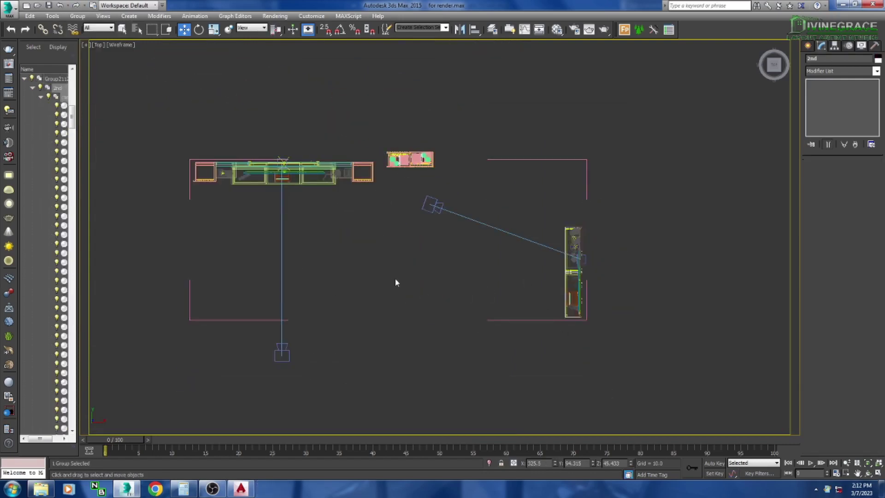
{"action": "scroll", "coordinate": [614, 254], "scroll_direction": "up", "scroll_amount": 3}
{"action": "scroll", "coordinate": [444, 178], "scroll_direction": "down", "scroll_amount": 1}
{"action": "left_click", "coordinate": [213, 138]}
{"action": "scroll", "coordinate": [489, 332], "scroll_direction": "up", "scroll_amount": 3}
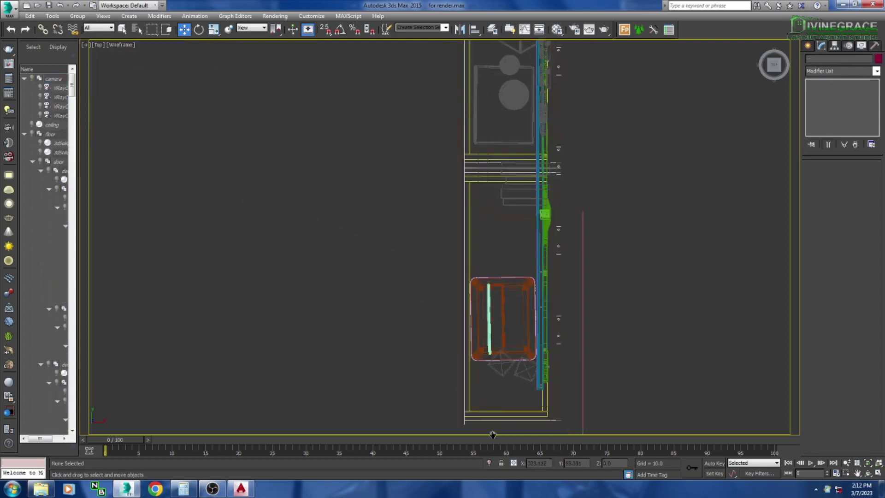
{"action": "scroll", "coordinate": [547, 408], "scroll_direction": "down", "scroll_amount": 2}
{"action": "left_click", "coordinate": [546, 407]}
{"action": "scroll", "coordinate": [380, 199], "scroll_direction": "down", "scroll_amount": 2}
{"action": "middle_click_drag", "start_coordinate": [381, 198], "coordinate": [302, 218]}
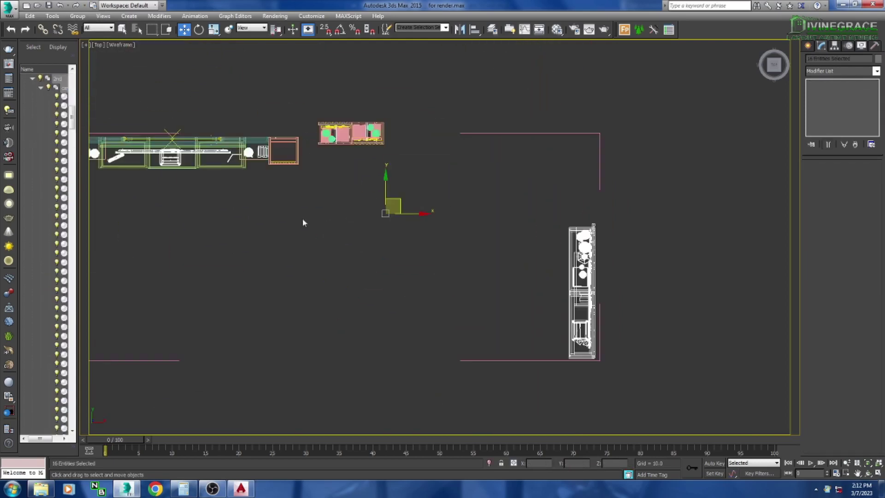
Step: Ungroup the sala botang group
{"action": "left_click", "coordinate": [178, 160]}
{"action": "left_click", "coordinate": [77, 16]}
{"action": "left_click", "coordinate": [76, 46]}
{"action": "scroll", "coordinate": [594, 387], "scroll_direction": "up", "scroll_amount": 3}
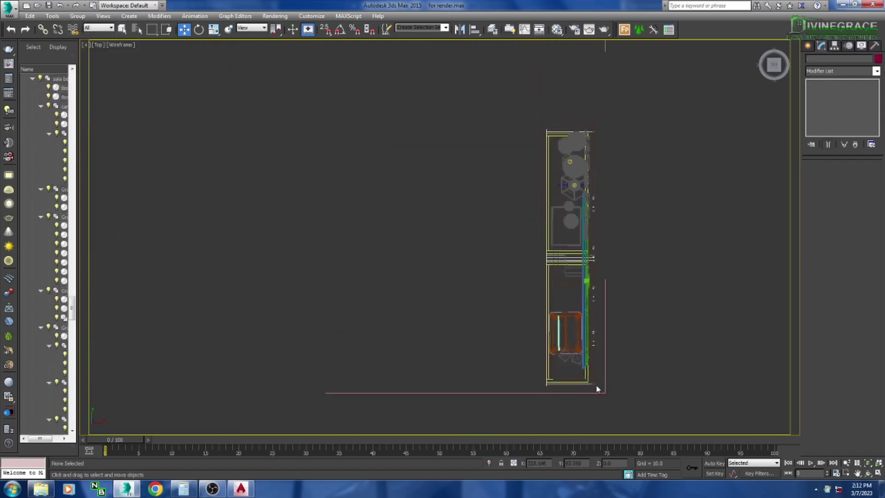
{"action": "scroll", "coordinate": [543, 278], "scroll_direction": "up", "scroll_amount": 1}
{"action": "scroll", "coordinate": [543, 278], "scroll_direction": "down", "scroll_amount": 2}
{"action": "scroll", "coordinate": [464, 162], "scroll_direction": "down", "scroll_amount": 3}
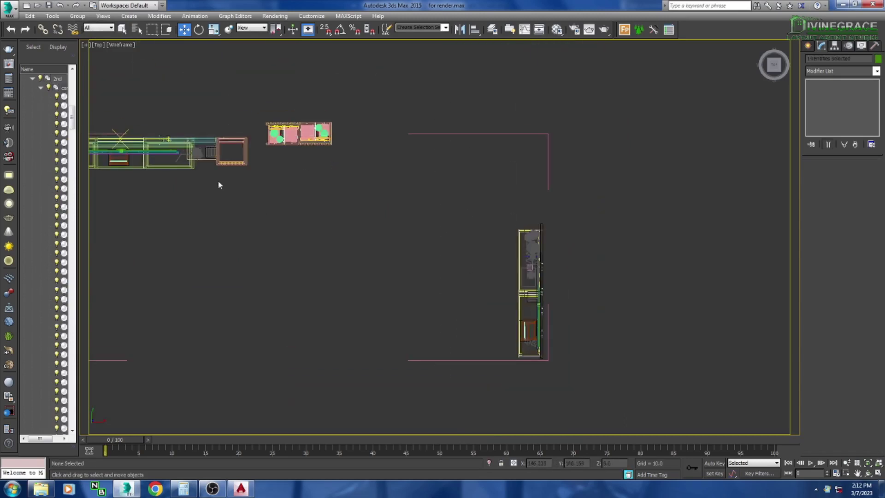
{"action": "left_click", "coordinate": [77, 15]}
{"action": "left_click", "coordinate": [77, 34]}
{"action": "left_click", "coordinate": [322, 176]}
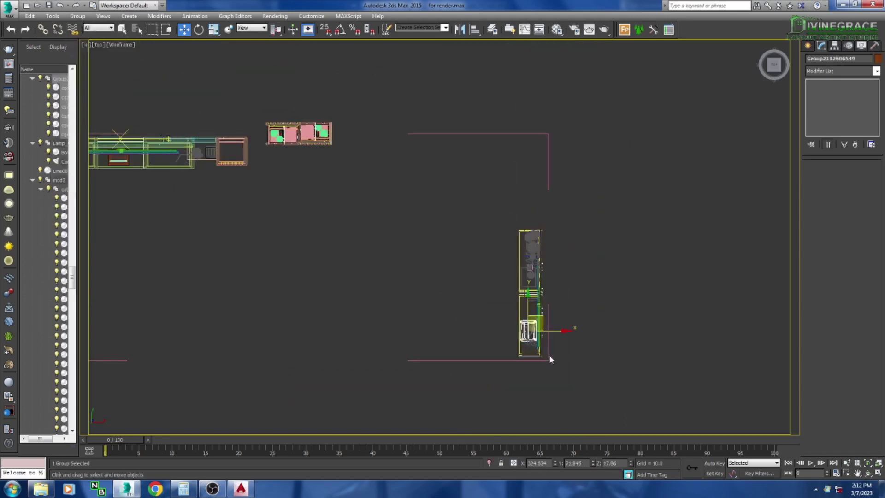
Step: Window-select the 16 tall shelf parts in the Top view and group them
{"action": "scroll", "coordinate": [548, 357], "scroll_direction": "up", "scroll_amount": 4}
{"action": "left_click_drag", "start_coordinate": [549, 364], "coordinate": [427, 89]}
{"action": "scroll", "coordinate": [464, 204], "scroll_direction": "down", "scroll_amount": 5}
{"action": "scroll", "coordinate": [505, 192], "scroll_direction": "down", "scroll_amount": 3}
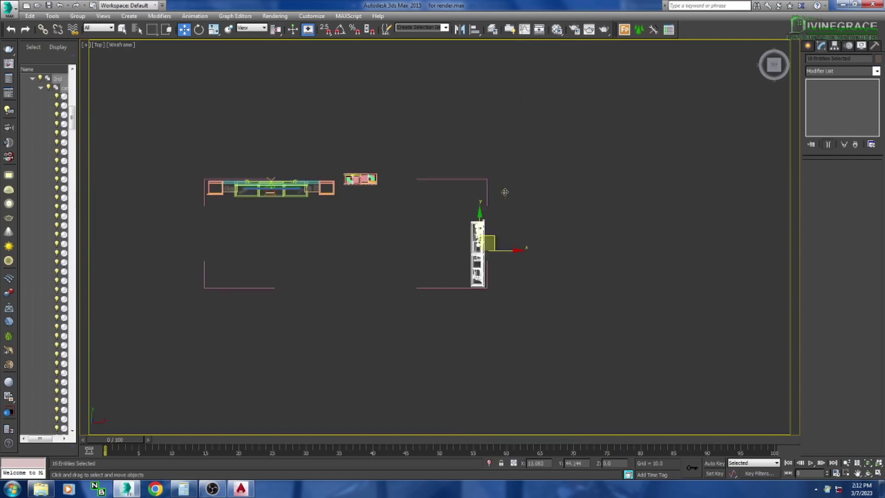
{"action": "scroll", "coordinate": [350, 46], "scroll_direction": "up", "scroll_amount": 2}
{"action": "left_click", "coordinate": [77, 16]}
Step: Confirm the new shelf group and rotate it about 180° in the Top view
{"action": "left_click", "coordinate": [413, 272]}
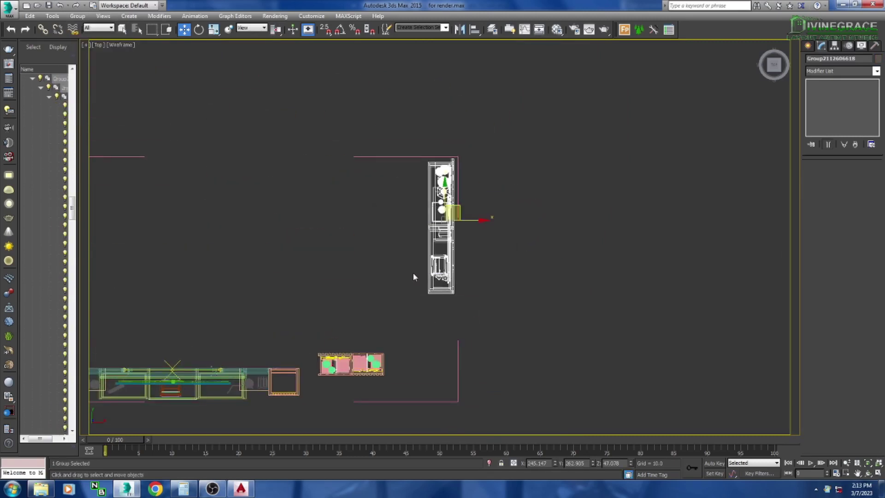
{"action": "scroll", "coordinate": [470, 231], "scroll_direction": "up", "scroll_amount": 1}
{"action": "key", "text": "e"}
{"action": "left_click_drag", "start_coordinate": [469, 232], "coordinate": [387, 75]}
{"action": "scroll", "coordinate": [564, 238], "scroll_direction": "up", "scroll_amount": 4}
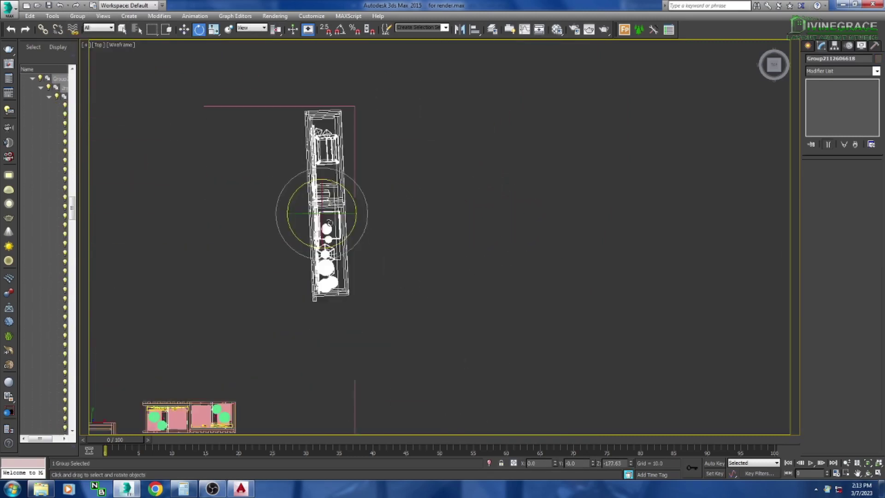
{"action": "left_click_drag", "start_coordinate": [348, 220], "coordinate": [353, 210]}
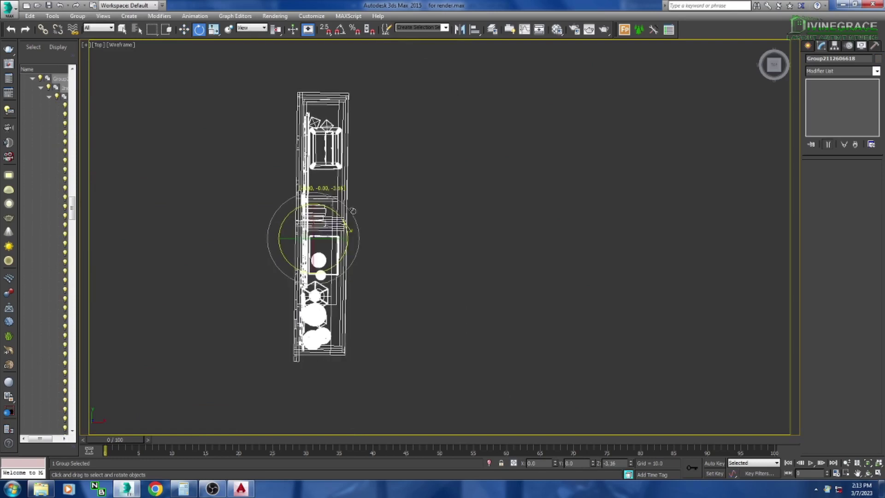
{"action": "scroll", "coordinate": [353, 211], "scroll_direction": "up", "scroll_amount": 3}
{"action": "scroll", "coordinate": [343, 239], "scroll_direction": "up", "scroll_amount": 1}
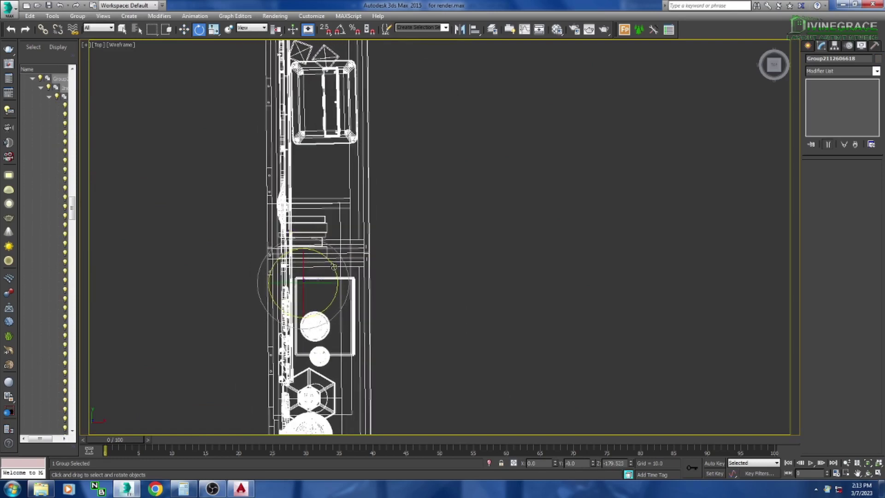
{"action": "scroll", "coordinate": [386, 181], "scroll_direction": "down", "scroll_amount": 4}
{"action": "scroll", "coordinate": [387, 181], "scroll_direction": "down", "scroll_amount": 2}
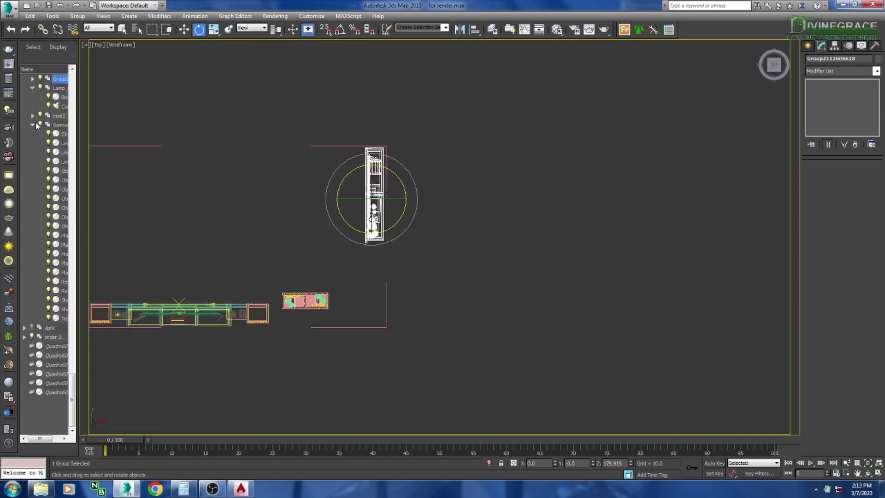
Step: Slide the tall shelf group left until it sits flush against the inner wall
{"action": "right_click", "coordinate": [54, 109]}
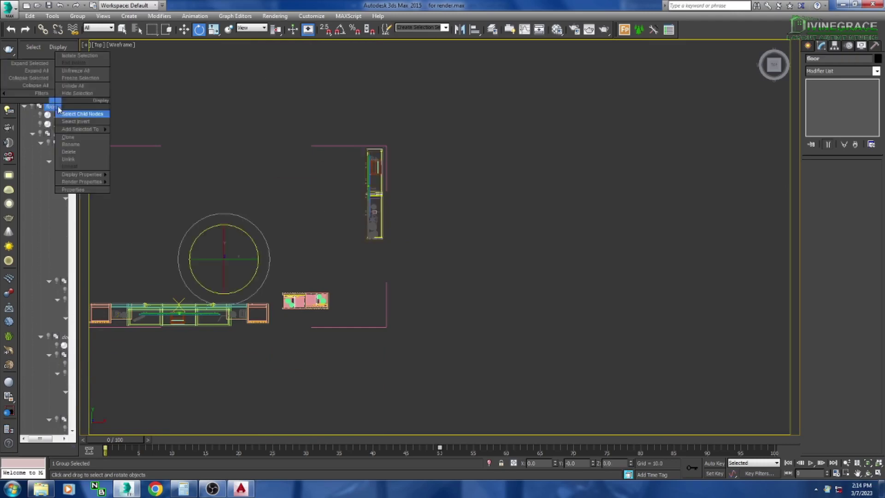
{"action": "left_click", "coordinate": [81, 118]}
{"action": "key", "text": "w"}
{"action": "middle_click_drag", "start_coordinate": [389, 252], "coordinate": [441, 242]}
{"action": "left_click", "coordinate": [456, 212]}
{"action": "scroll", "coordinate": [456, 212], "scroll_direction": "up", "scroll_amount": 1}
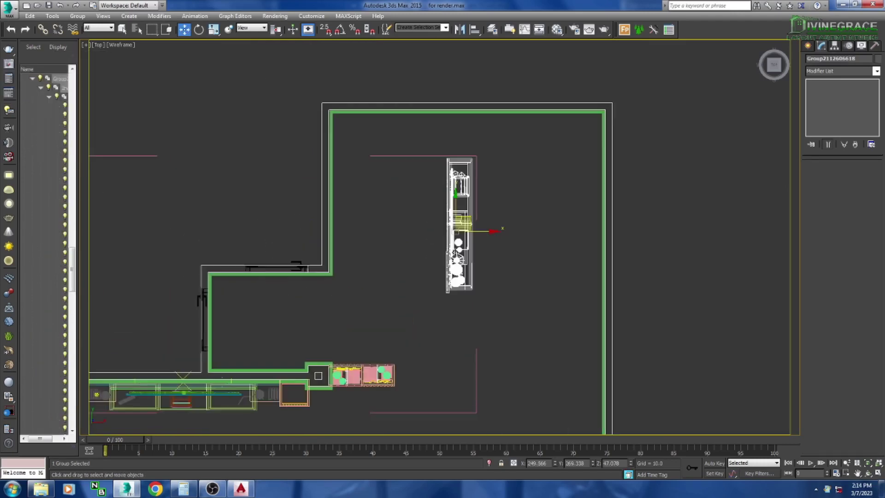
{"action": "left_click_drag", "start_coordinate": [470, 215], "coordinate": [353, 179]}
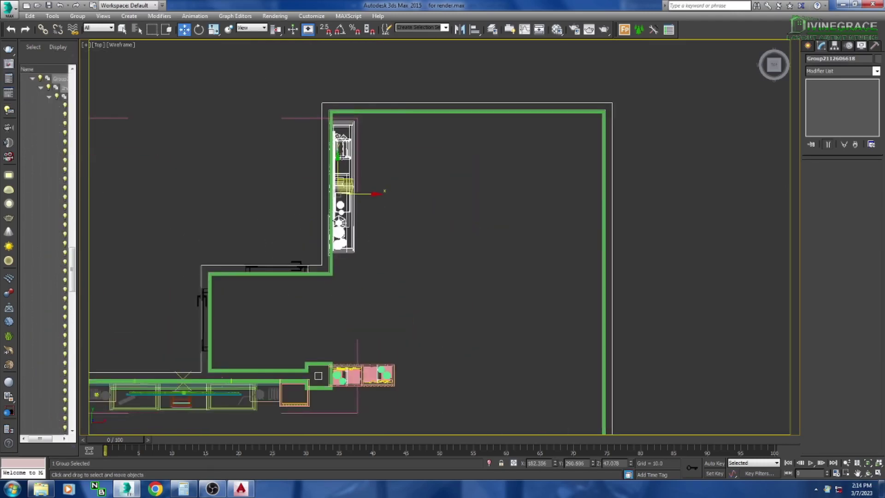
{"action": "scroll", "coordinate": [401, 238], "scroll_direction": "down", "scroll_amount": 3}
{"action": "scroll", "coordinate": [406, 273], "scroll_direction": "up", "scroll_amount": 2}
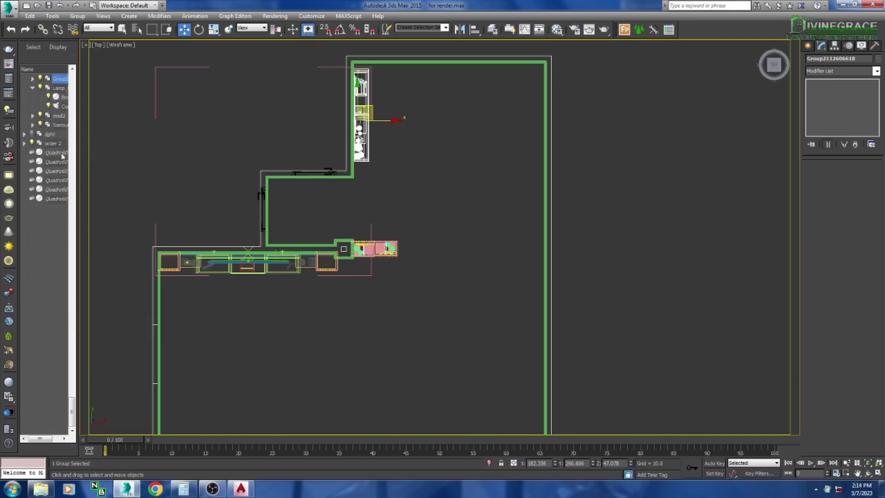
{"action": "left_click", "coordinate": [24, 125]}
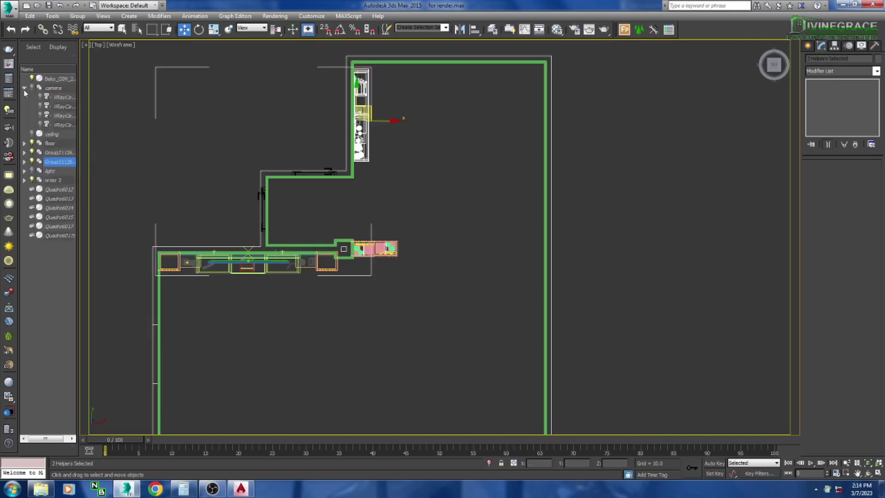
Step: Place a VRay physical camera in the Top view aimed at the shelf unit
{"action": "left_click", "coordinate": [51, 88]}
{"action": "middle_click_drag", "start_coordinate": [392, 322], "coordinate": [387, 277]}
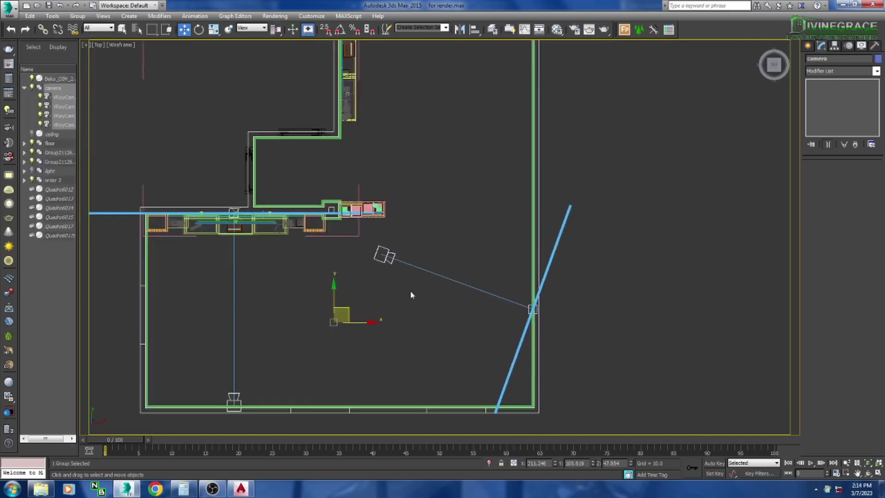
{"action": "left_click", "coordinate": [412, 295]}
{"action": "left_click", "coordinate": [809, 47]}
{"action": "left_click", "coordinate": [820, 88]}
{"action": "left_click", "coordinate": [860, 105]}
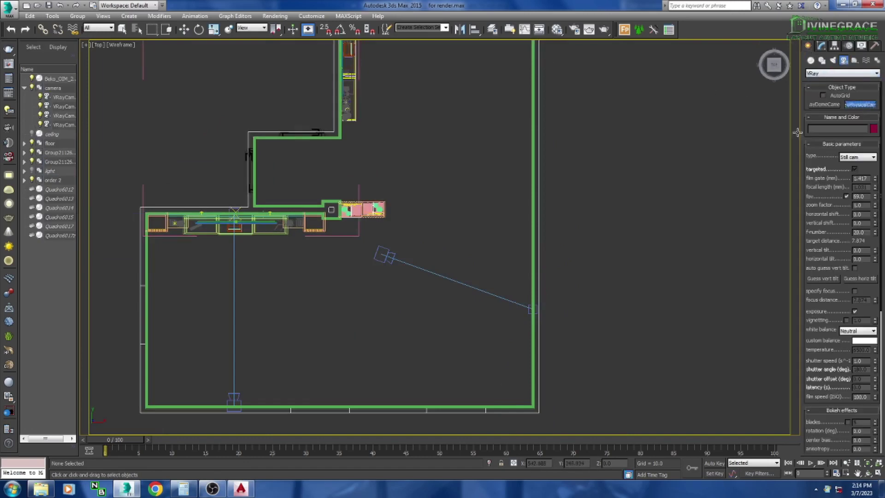
{"action": "scroll", "coordinate": [419, 253], "scroll_direction": "up", "scroll_amount": 3}
{"action": "middle_click_drag", "start_coordinate": [425, 364], "coordinate": [448, 300]}
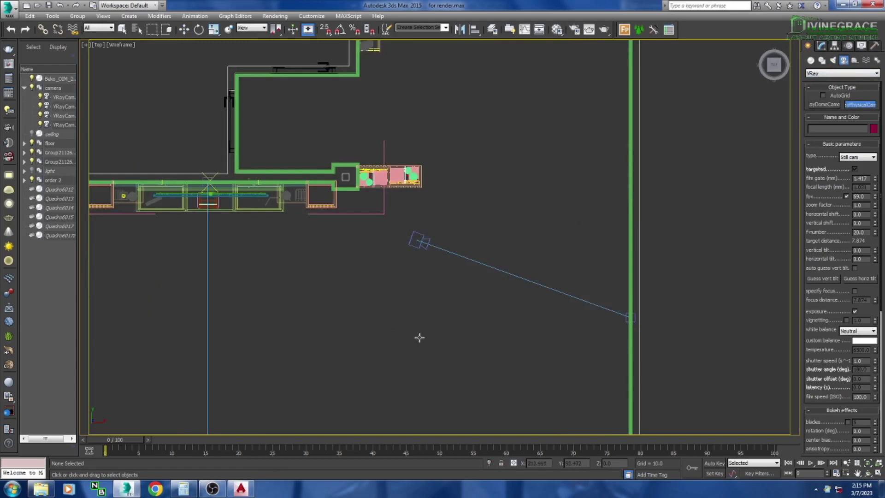
{"action": "left_click_drag", "start_coordinate": [423, 335], "coordinate": [384, 165]}
Step: Dolly and orbit the new camera until it frames the shelf frontally and larger
{"action": "key", "text": "c"}
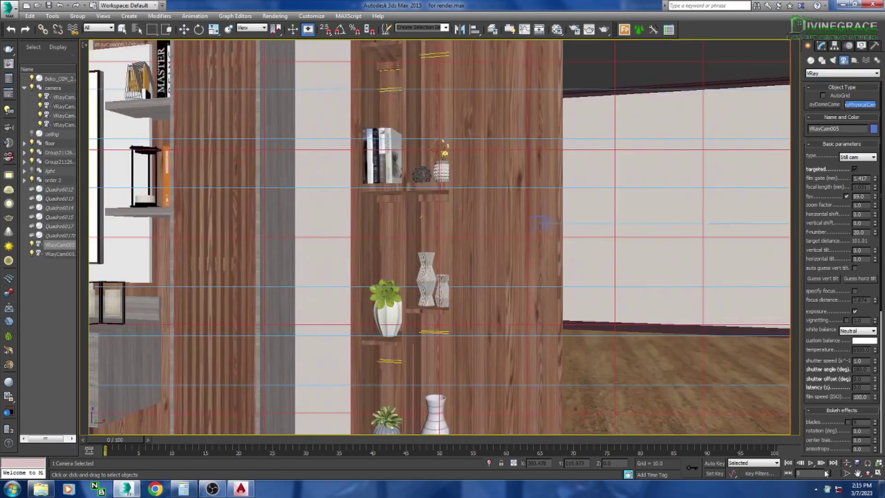
{"action": "left_click", "coordinate": [846, 463]}
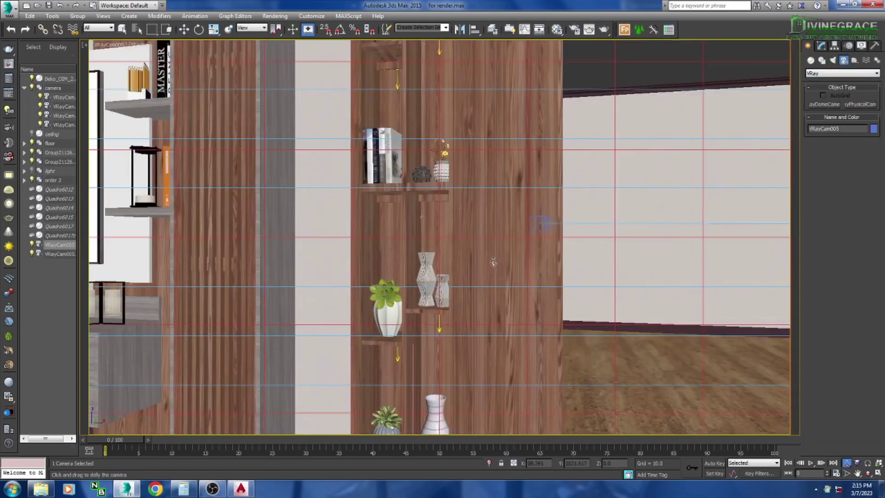
{"action": "left_click_drag", "start_coordinate": [479, 217], "coordinate": [481, 255]}
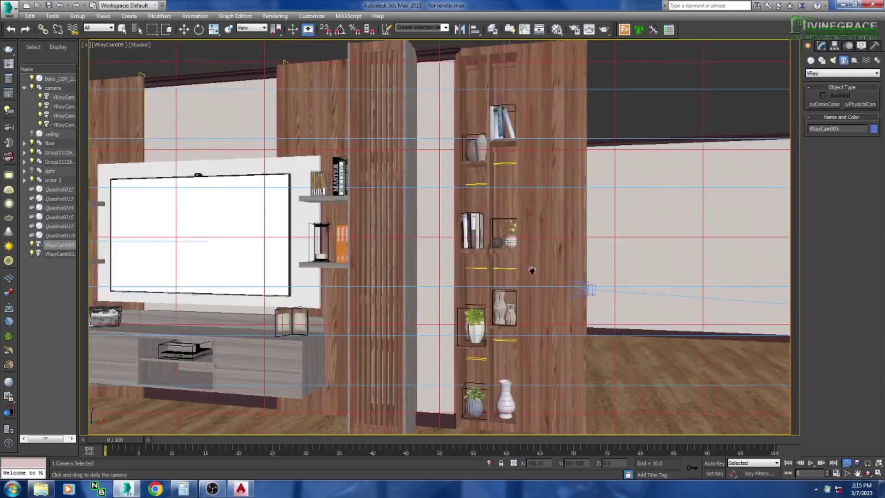
{"action": "mouse_move", "coordinate": [482, 261]}
{"action": "left_mouse_down"}
{"action": "mouse_move", "coordinate": [494, 313]}
{"action": "mouse_move", "coordinate": [466, 313]}
{"action": "left_mouse_up"}
{"action": "left_click", "coordinate": [846, 463]}
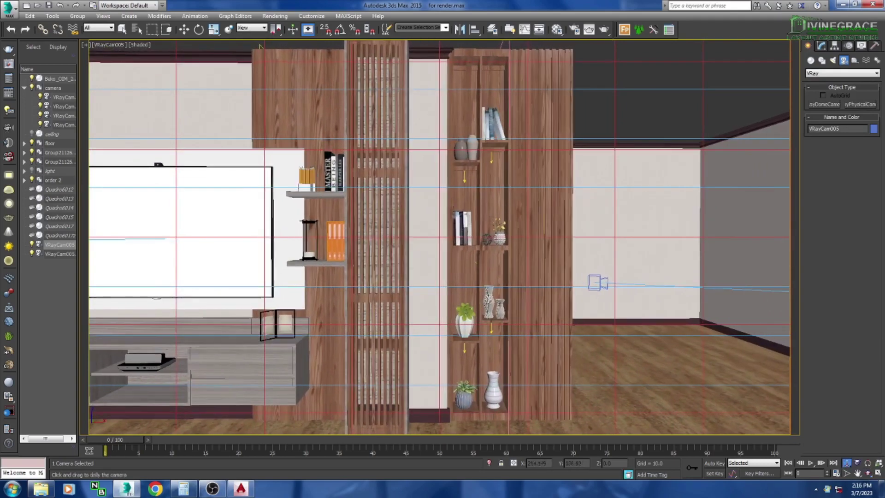
{"action": "left_click_drag", "start_coordinate": [470, 276], "coordinate": [470, 281]}
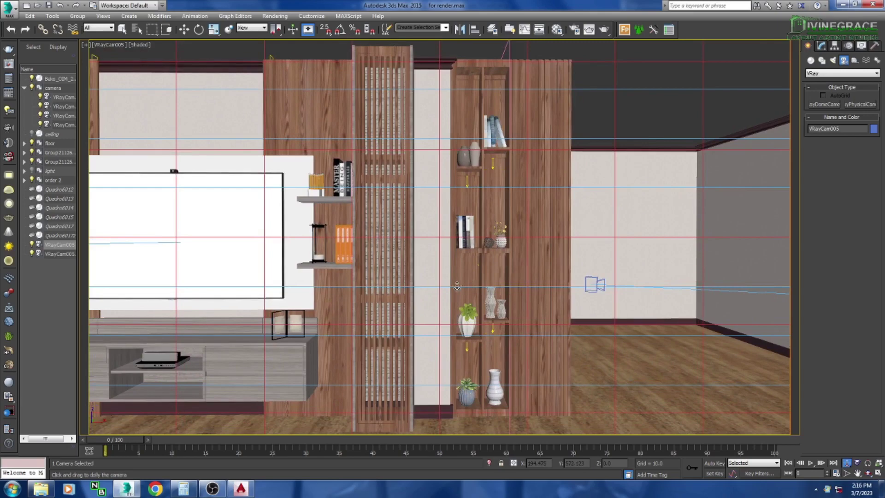
{"action": "mouse_move", "coordinate": [482, 287]}
{"action": "left_mouse_down"}
{"action": "mouse_move", "coordinate": [521, 282]}
{"action": "mouse_move", "coordinate": [497, 280]}
{"action": "left_mouse_up"}
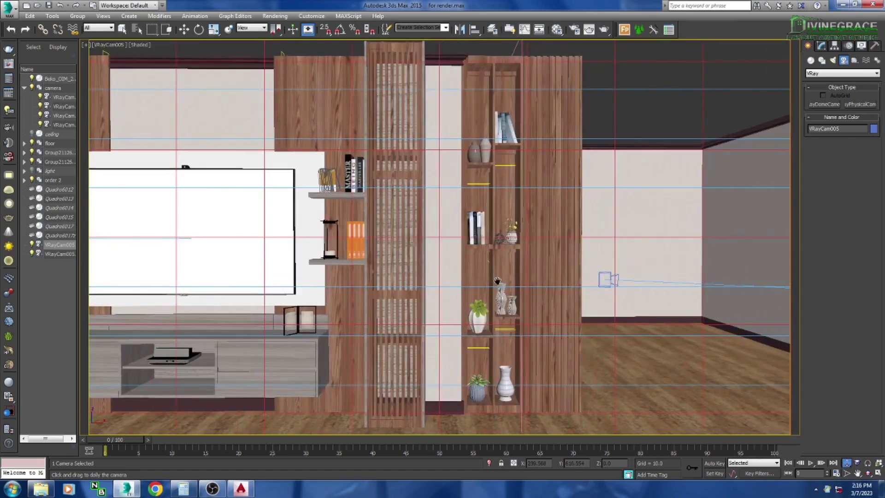
Step: Return the viewport to the Top view with wireframe shading
{"action": "key", "text": "t"}
{"action": "left_click", "coordinate": [122, 45]}
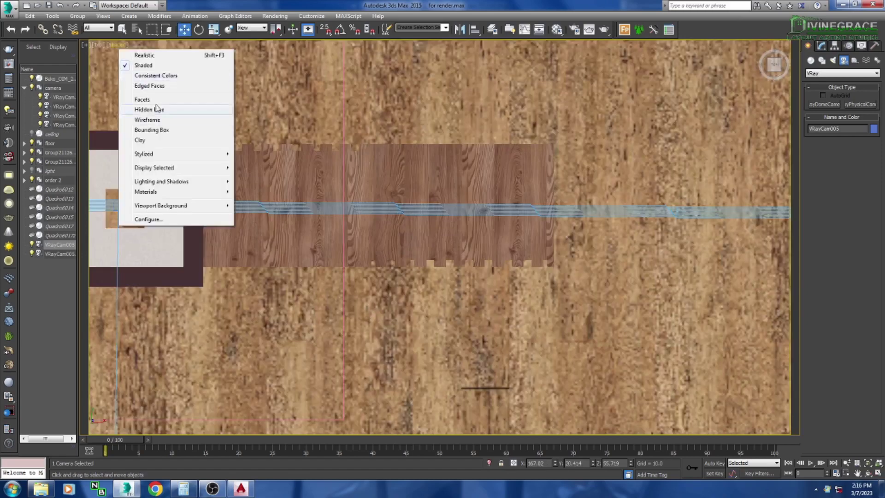
{"action": "left_click", "coordinate": [152, 121]}
{"action": "key", "text": "z"}
{"action": "left_click", "coordinate": [858, 105]}
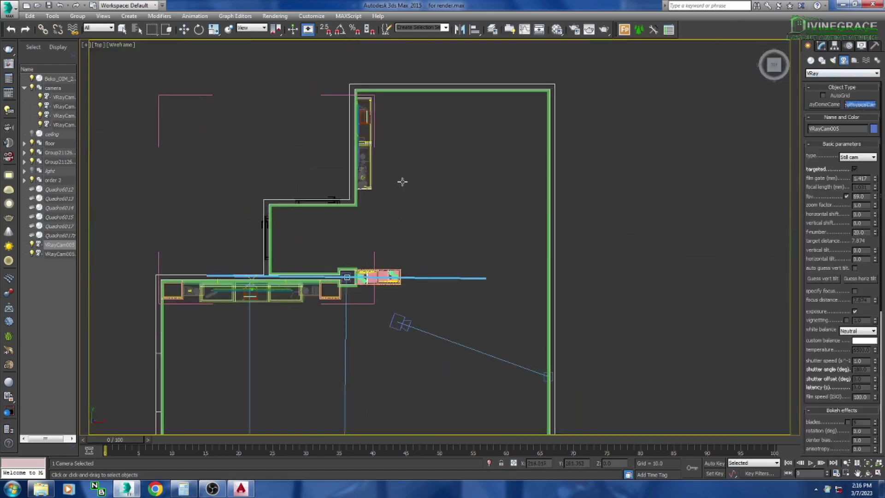
Step: Look through VRayCam006 and pull it back and orbit to frame the whole shelf
{"action": "key", "text": "c"}
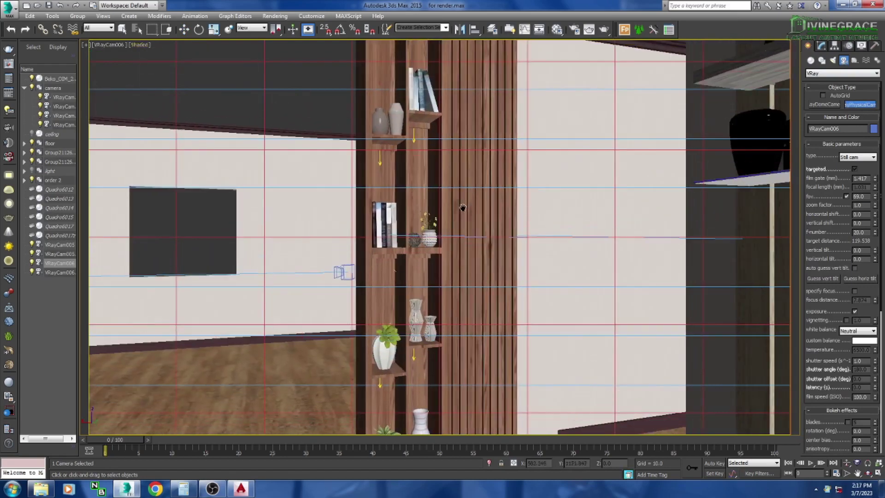
{"action": "middle_click_drag", "start_coordinate": [463, 208], "coordinate": [408, 262]}
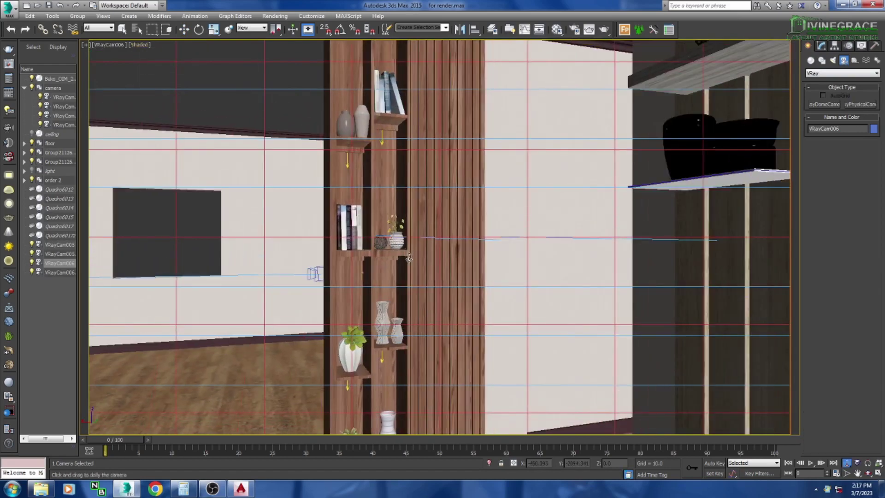
{"action": "scroll", "coordinate": [407, 262], "scroll_direction": "down", "scroll_amount": 2}
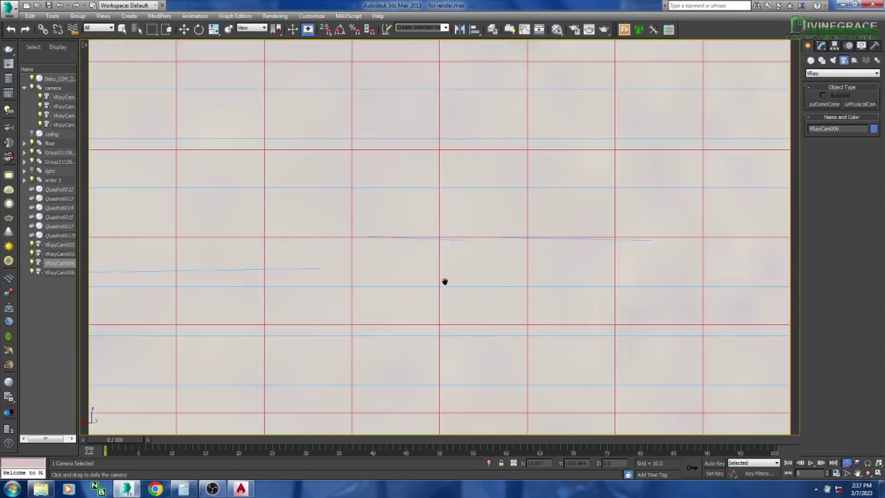
{"action": "mouse_move", "coordinate": [415, 261]}
{"action": "left_mouse_down"}
{"action": "mouse_move", "coordinate": [468, 279]}
{"action": "mouse_move", "coordinate": [432, 317]}
{"action": "left_mouse_up"}
{"action": "key", "text": "ctrl+r"}
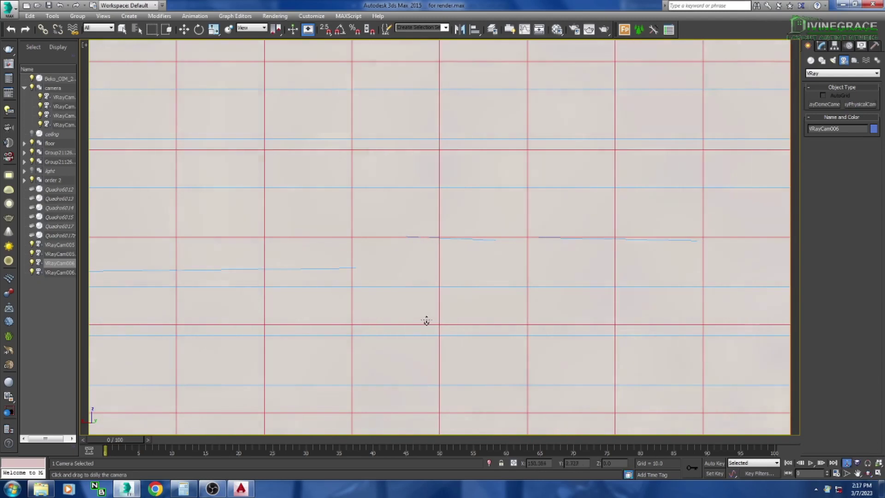
{"action": "scroll", "coordinate": [427, 321], "scroll_direction": "down", "scroll_amount": 3}
{"action": "middle_click_drag", "start_coordinate": [427, 321], "coordinate": [481, 318]}
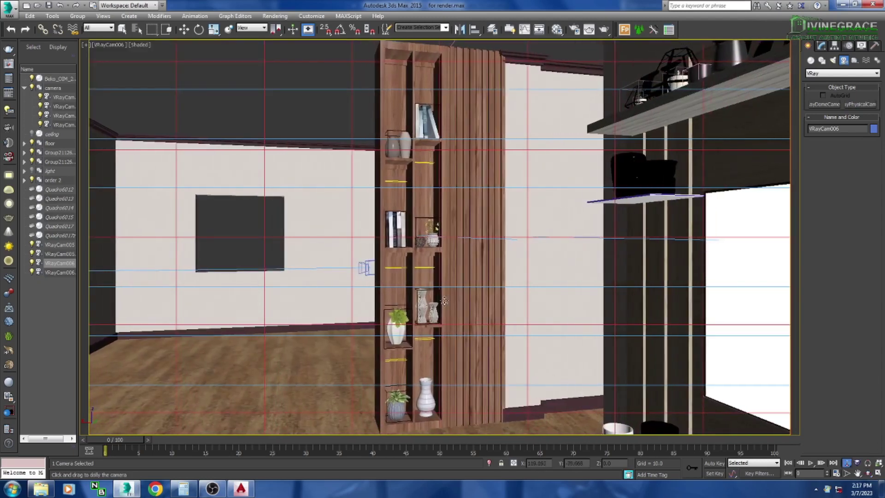
Step: Unhide the ceiling light group and switch to another camera's view of the room
{"action": "left_click", "coordinate": [49, 170]}
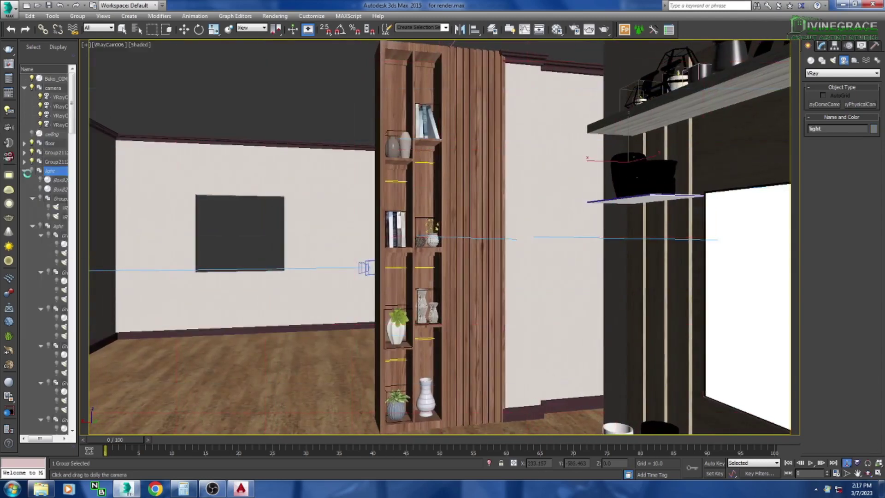
{"action": "left_click", "coordinate": [32, 134]}
{"action": "key", "text": "c"}
{"action": "key", "text": "Return"}
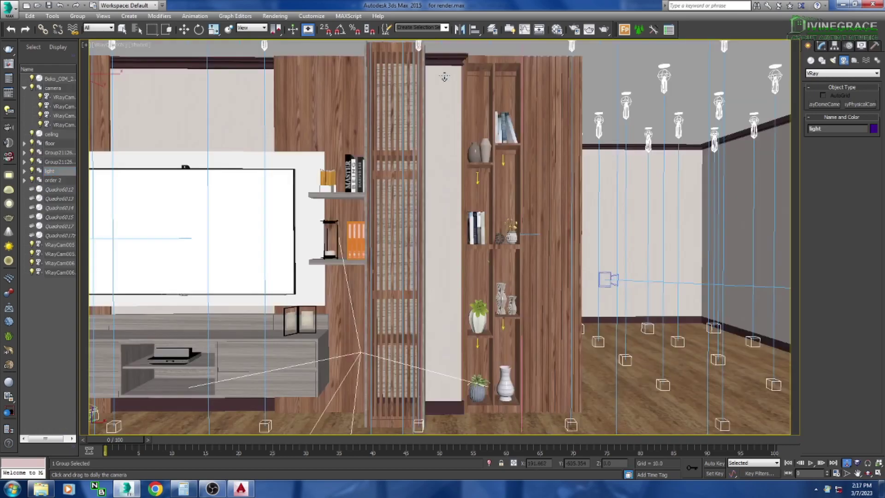
Step: Set Render Setup's render area to Region, review the GI settings, then reselect the shelf group
{"action": "key", "text": "F10"}
{"action": "left_click", "coordinate": [671, 149]}
{"action": "left_click", "coordinate": [655, 170]}
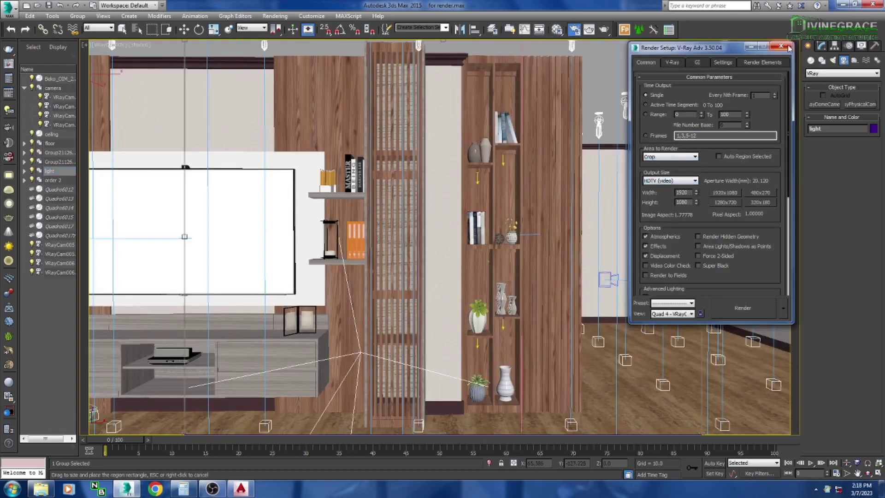
{"action": "left_click", "coordinate": [697, 62]}
{"action": "left_click", "coordinate": [710, 123]}
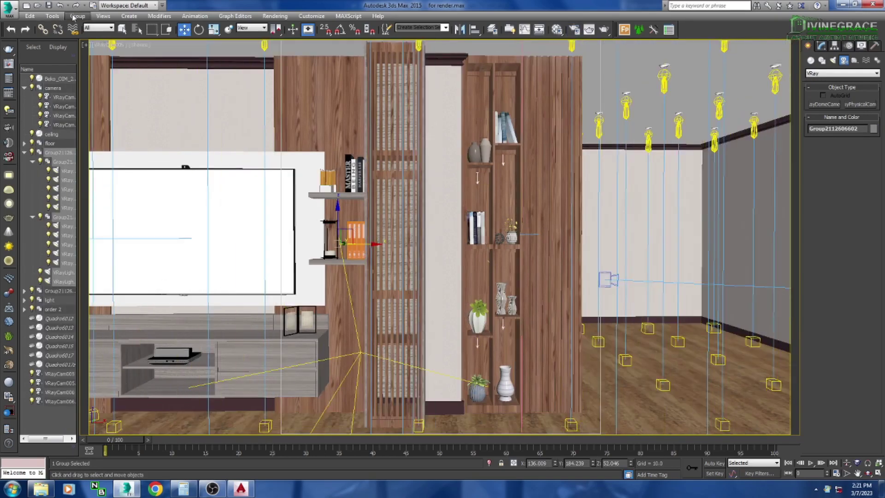
{"action": "left_click", "coordinate": [73, 17]}
{"action": "left_click", "coordinate": [477, 182]}
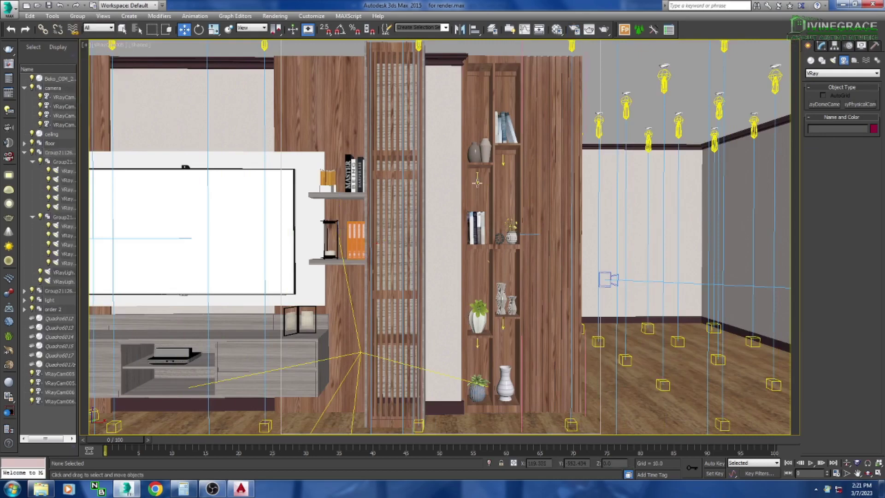
{"action": "left_click", "coordinate": [491, 188]}
Step: Set the viewport to Wireframe and open the shelf group with Group > Open
{"action": "left_click", "coordinate": [140, 46]}
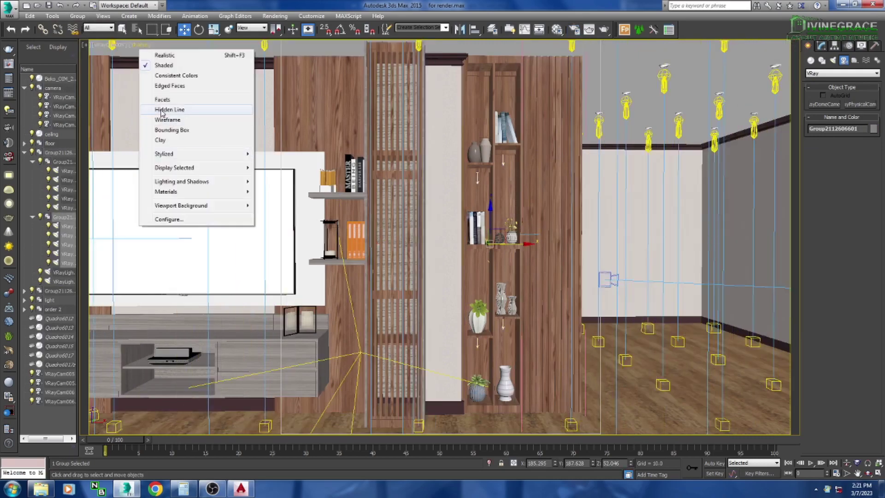
{"action": "left_click", "coordinate": [193, 114]}
{"action": "left_click", "coordinate": [78, 16]}
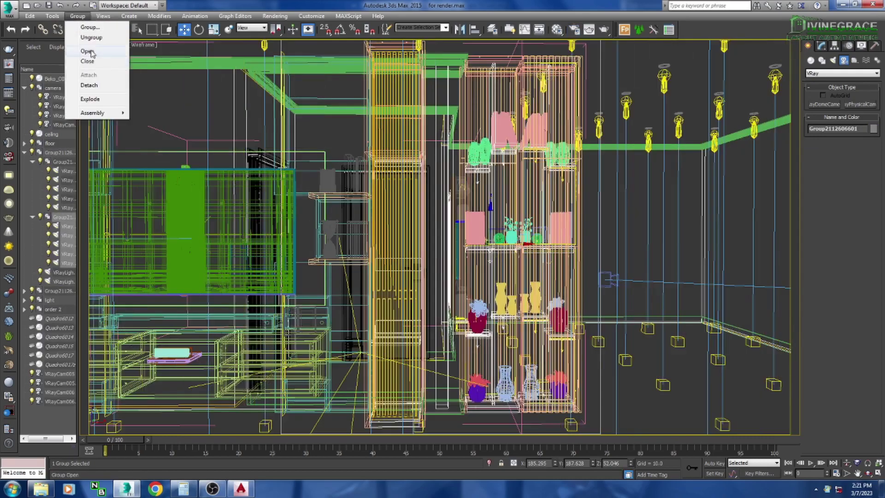
{"action": "left_click", "coordinate": [92, 74]}
Step: Select the strip lights beneath the shelves in the Front view
{"action": "left_click", "coordinate": [506, 162]}
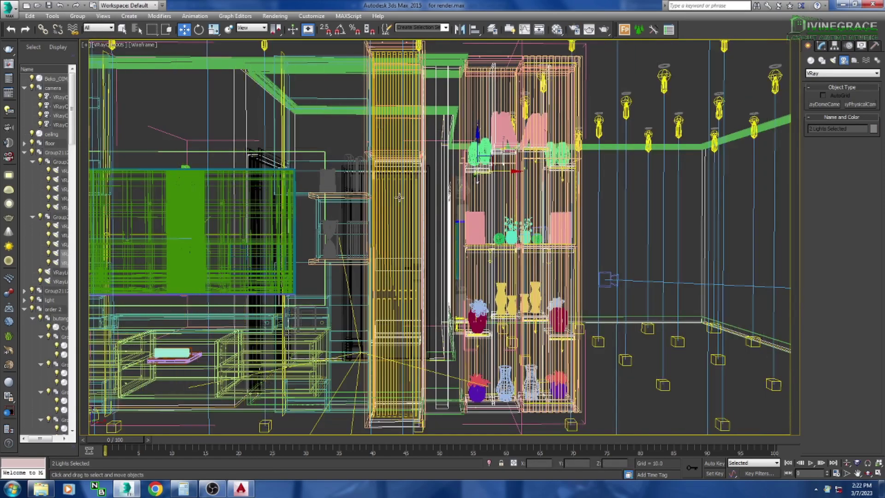
{"action": "key", "text": "f"}
{"action": "scroll", "coordinate": [394, 218], "scroll_direction": "up", "scroll_amount": 3}
{"action": "scroll", "coordinate": [527, 204], "scroll_direction": "down", "scroll_amount": 1}
{"action": "left_click", "coordinate": [432, 207], "text": "ctrl"}
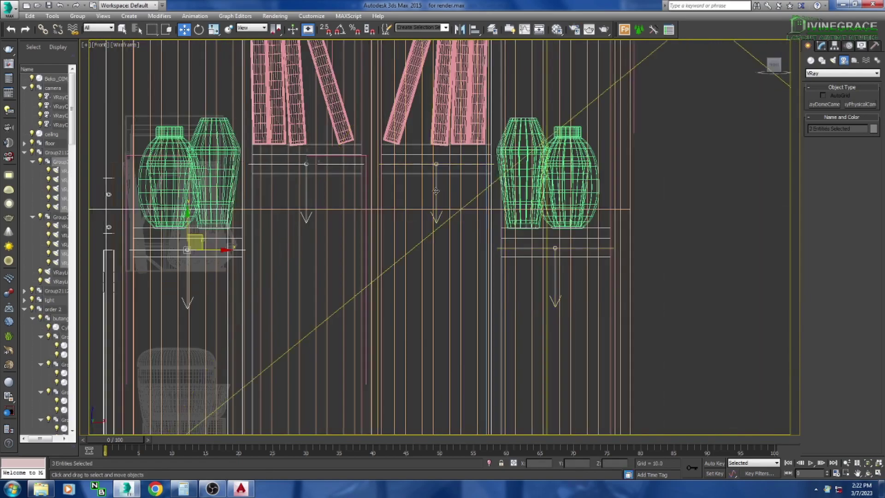
{"action": "scroll", "coordinate": [586, 246], "scroll_direction": "down", "scroll_amount": 1}
{"action": "scroll", "coordinate": [537, 240], "scroll_direction": "up", "scroll_amount": 5}
{"action": "left_click", "coordinate": [682, 217]}
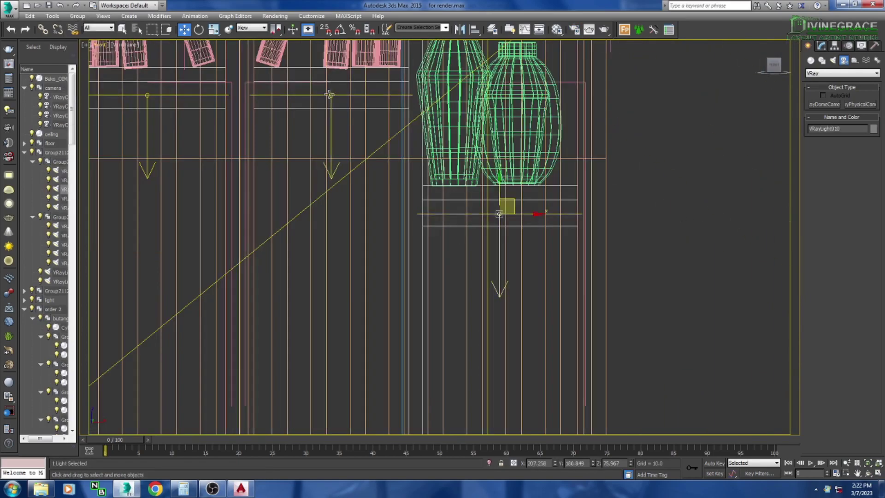
{"action": "scroll", "coordinate": [329, 95], "scroll_direction": "down", "scroll_amount": 3}
{"action": "scroll", "coordinate": [336, 129], "scroll_direction": "up", "scroll_amount": 3}
{"action": "scroll", "coordinate": [360, 184], "scroll_direction": "down", "scroll_amount": 4}
{"action": "scroll", "coordinate": [386, 221], "scroll_direction": "up", "scroll_amount": 2}
Step: Select the four shelf lights and recentre the Front view on the shelf and books
{"action": "left_click", "coordinate": [387, 221], "text": "ctrl"}
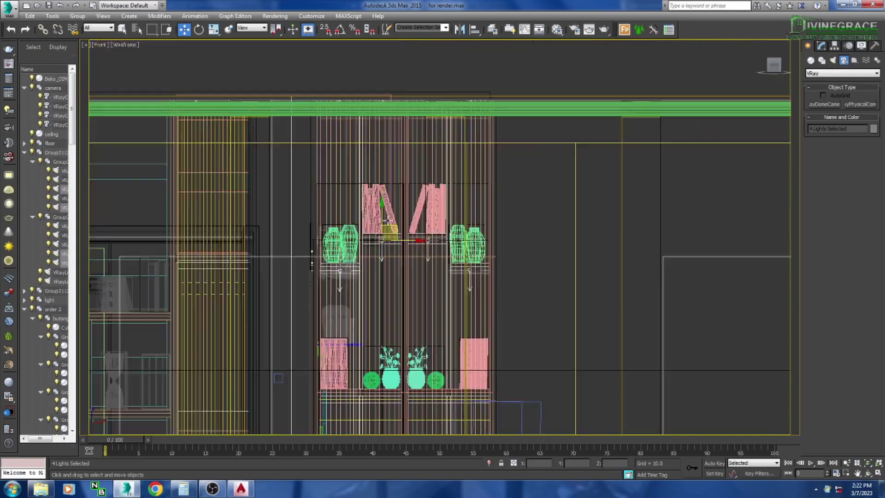
{"action": "scroll", "coordinate": [386, 220], "scroll_direction": "down", "scroll_amount": 2}
{"action": "scroll", "coordinate": [392, 208], "scroll_direction": "up", "scroll_amount": 4}
{"action": "scroll", "coordinate": [360, 277], "scroll_direction": "down", "scroll_amount": 2}
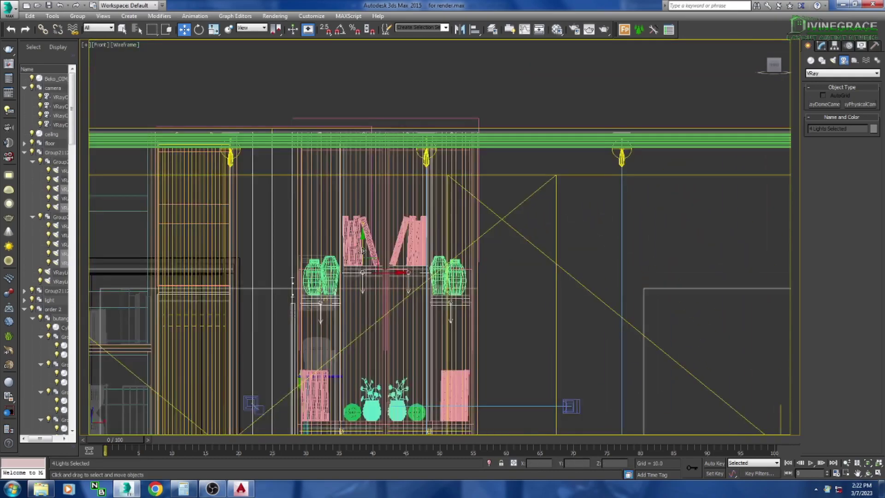
{"action": "scroll", "coordinate": [347, 322], "scroll_direction": "up", "scroll_amount": 2}
{"action": "scroll", "coordinate": [370, 280], "scroll_direction": "up", "scroll_amount": 2}
{"action": "scroll", "coordinate": [370, 281], "scroll_direction": "up", "scroll_amount": 2}
{"action": "scroll", "coordinate": [345, 298], "scroll_direction": "down", "scroll_amount": 3}
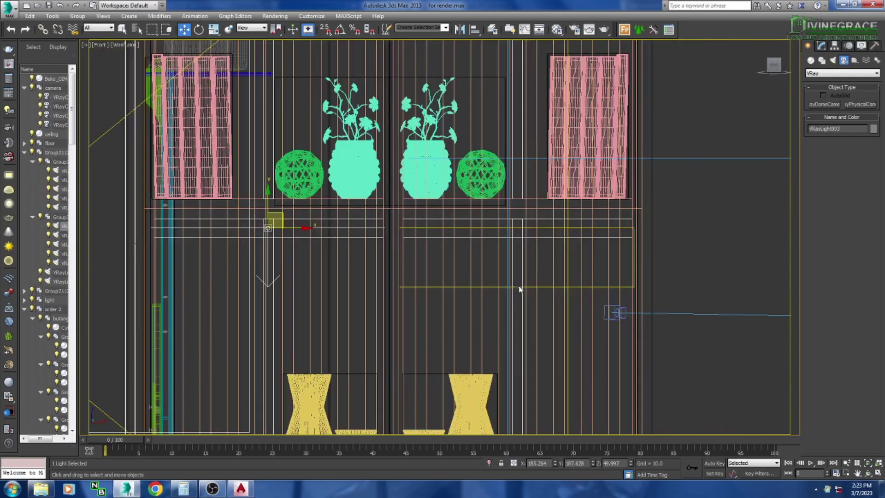
{"action": "scroll", "coordinate": [518, 289], "scroll_direction": "up", "scroll_amount": 3}
{"action": "scroll", "coordinate": [518, 277], "scroll_direction": "down", "scroll_amount": 4}
{"action": "middle_click_drag", "start_coordinate": [474, 303], "coordinate": [477, 316]}
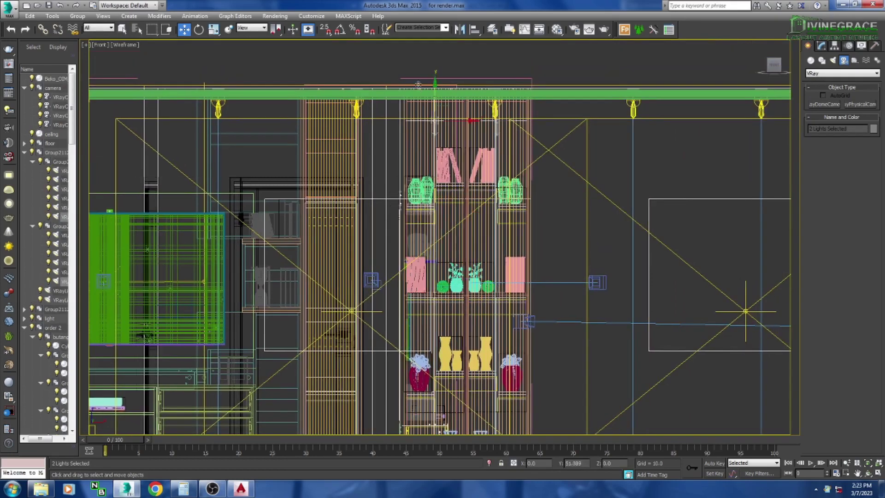
{"action": "scroll", "coordinate": [418, 84], "scroll_direction": "up", "scroll_amount": 4}
{"action": "middle_click_drag", "start_coordinate": [391, 116], "coordinate": [387, 159]}
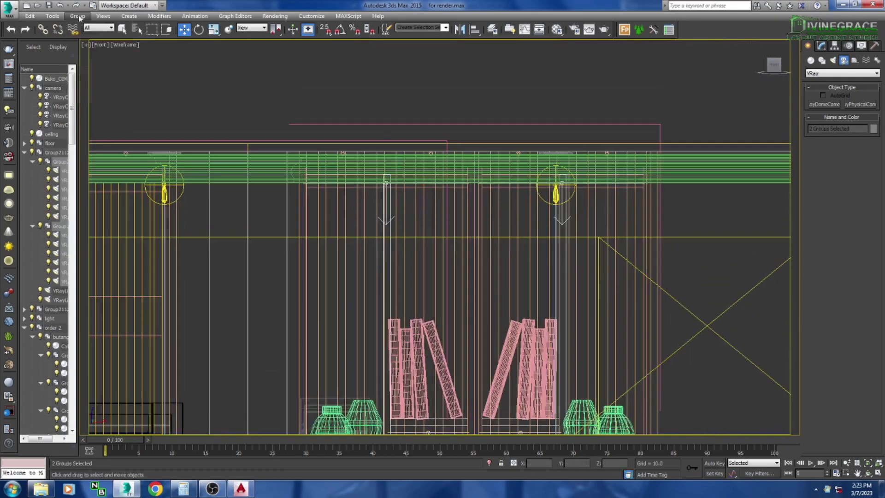
{"action": "left_click", "coordinate": [302, 82]}
Step: Switch to the VRayCam005 view and set a render region in it
{"action": "key", "text": "c"}
{"action": "double_click", "coordinate": [405, 181]}
{"action": "left_click", "coordinate": [140, 44]}
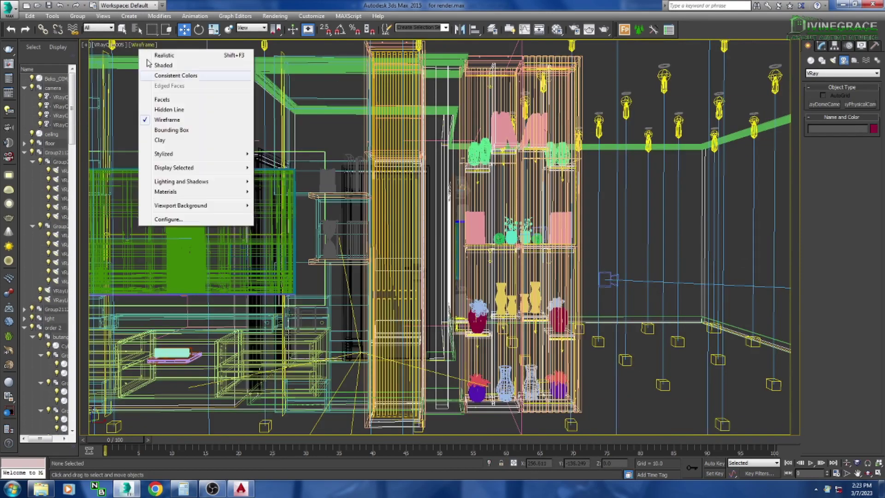
{"action": "key", "text": "F10"}
{"action": "left_click", "coordinate": [678, 150]}
{"action": "left_click", "coordinate": [677, 166]}
{"action": "left_click", "coordinate": [795, 44]}
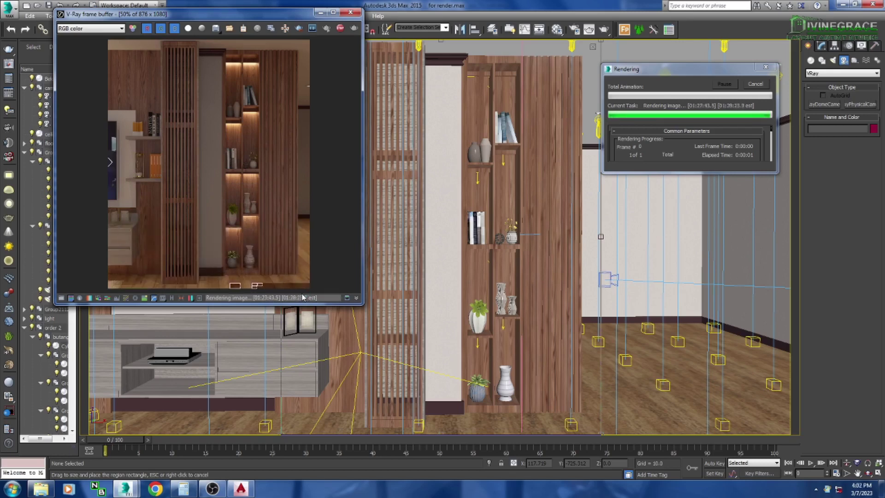
Step: Save the finished V-Ray render as a PNG in the 2nd order folder
{"action": "left_click", "coordinate": [215, 28]}
{"action": "left_click", "coordinate": [147, 377]}
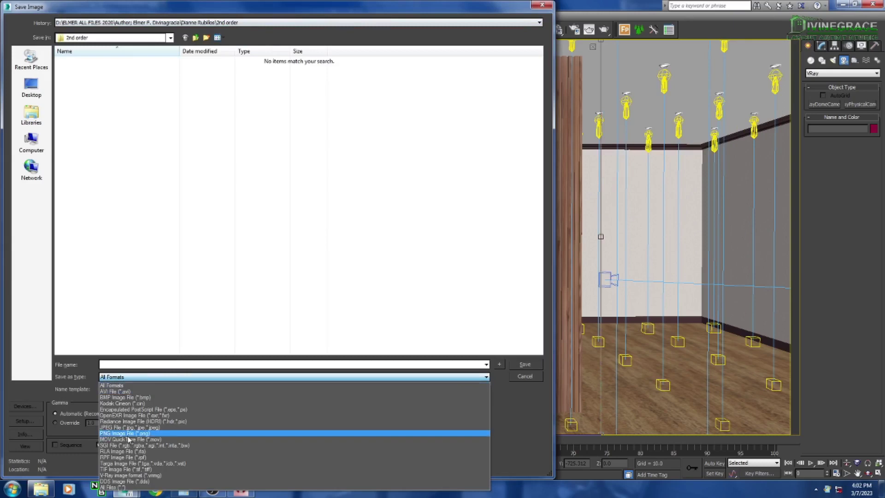
{"action": "left_click", "coordinate": [138, 433]}
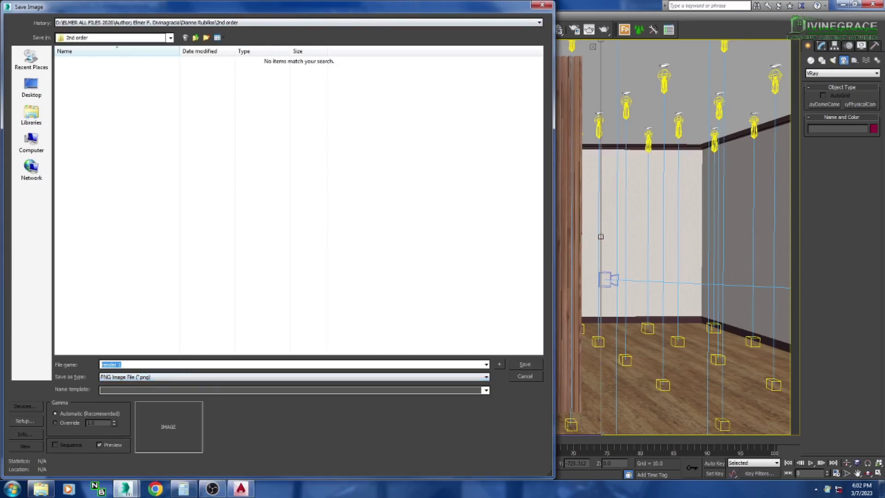
{"action": "key", "text": "Return"}
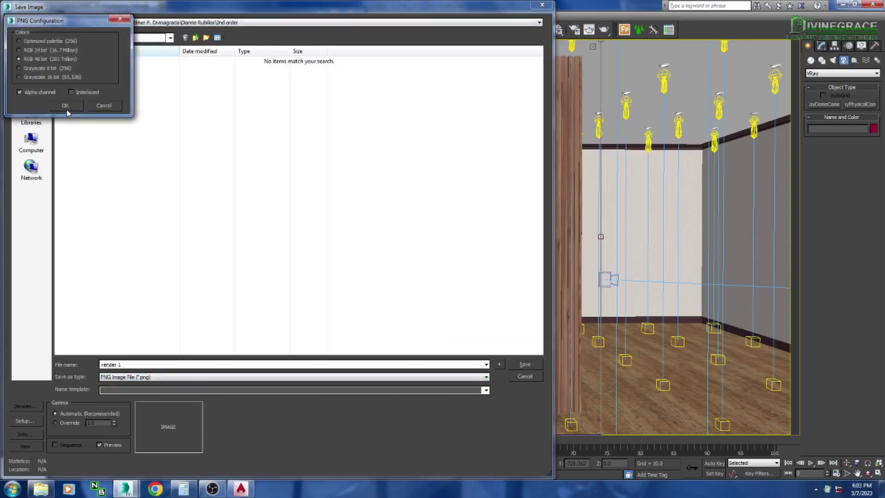
{"action": "left_click", "coordinate": [69, 112]}
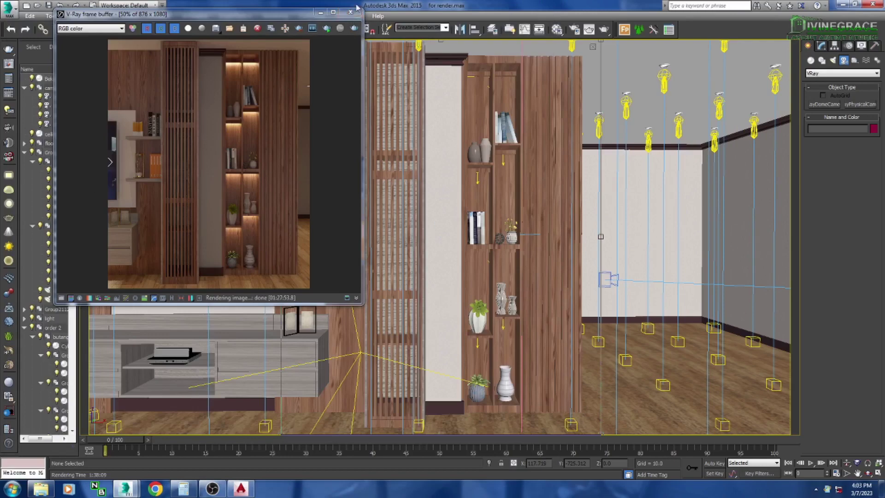
Step: Render the narrow shelf camera view with a region fitted around the shelving
{"action": "left_click", "coordinate": [351, 12]}
{"action": "key", "text": "c"}
{"action": "double_click", "coordinate": [417, 194]}
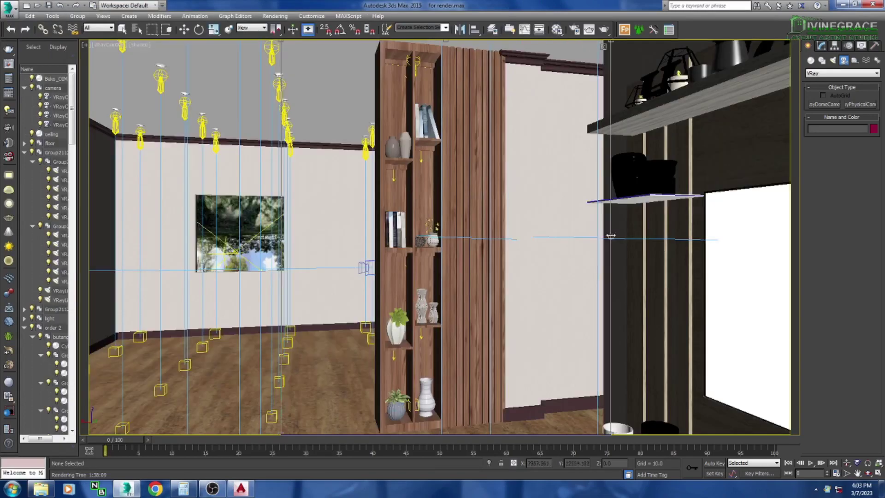
{"action": "left_click_drag", "start_coordinate": [598, 235], "coordinate": [583, 237]}
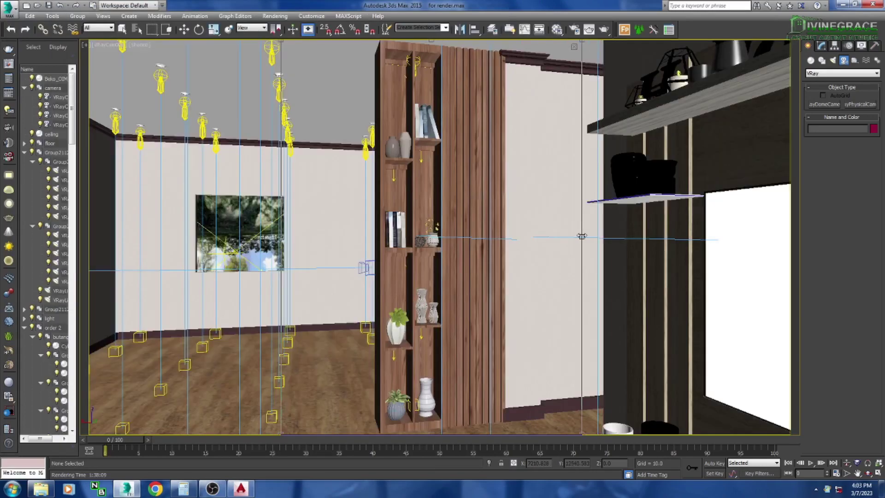
{"action": "left_click_drag", "start_coordinate": [281, 237], "coordinate": [361, 237]}
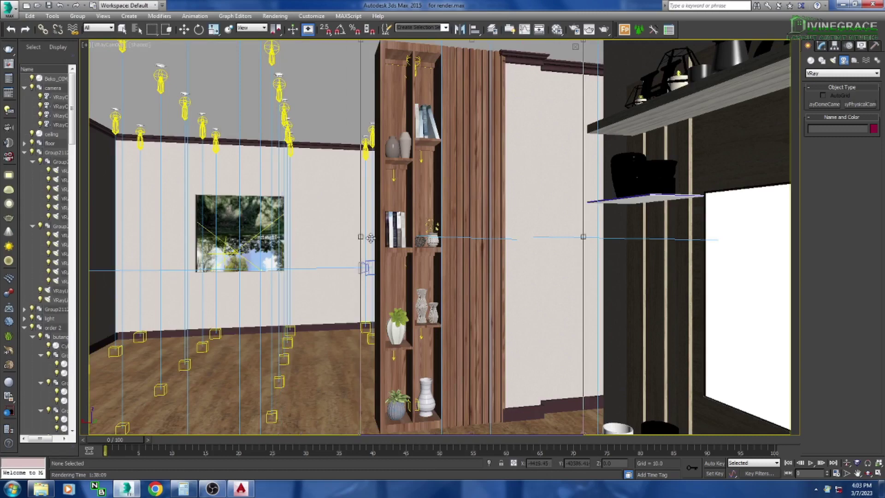
{"action": "key", "text": "shift+q"}
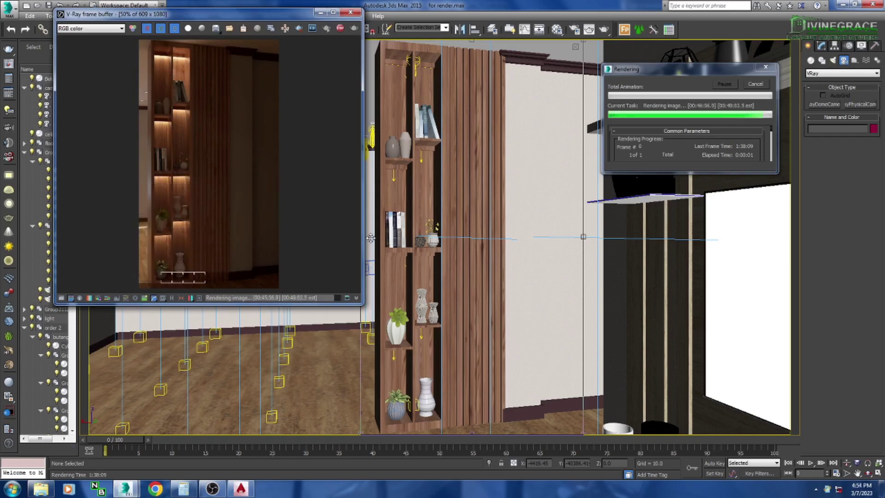
Step: Save the render as 'render 2' PNG, then quit 3ds Max saving the scene
{"action": "left_click", "coordinate": [216, 28]}
{"action": "left_click", "coordinate": [485, 376]}
{"action": "left_click", "coordinate": [131, 395]}
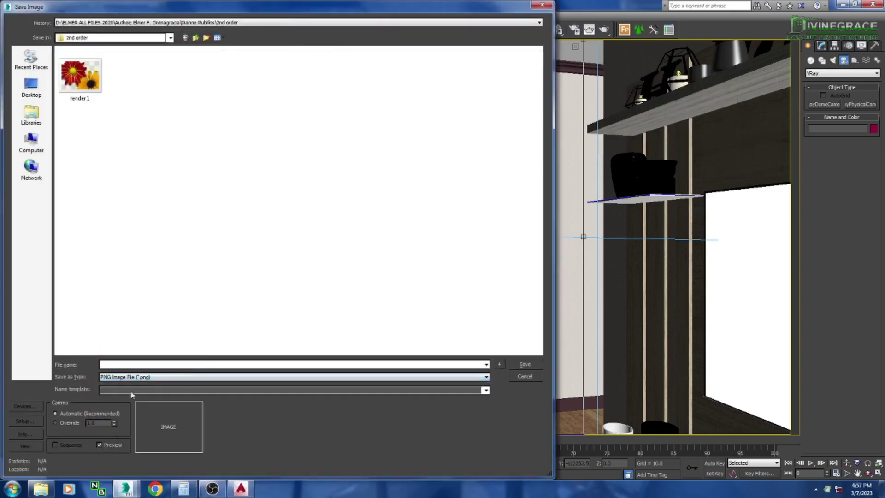
{"action": "left_click", "coordinate": [131, 364]}
{"action": "type", "text": "render 2"}
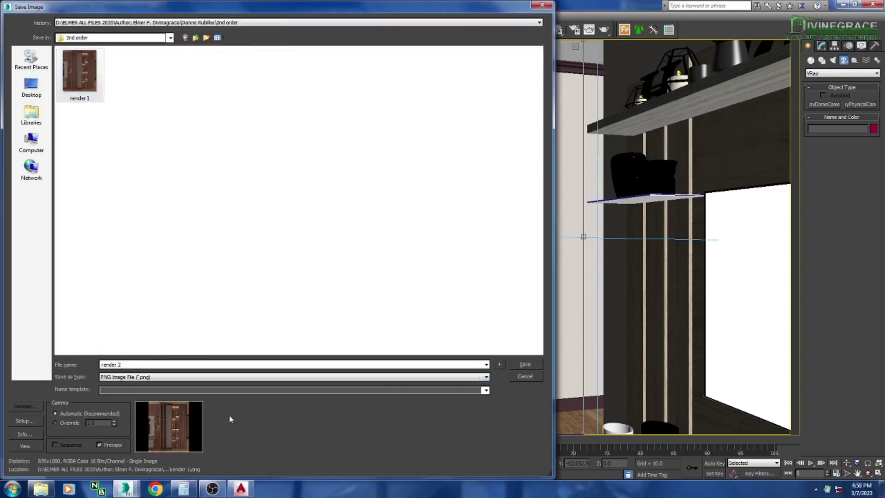
{"action": "key", "text": "Return"}
{"action": "left_click", "coordinate": [65, 107]}
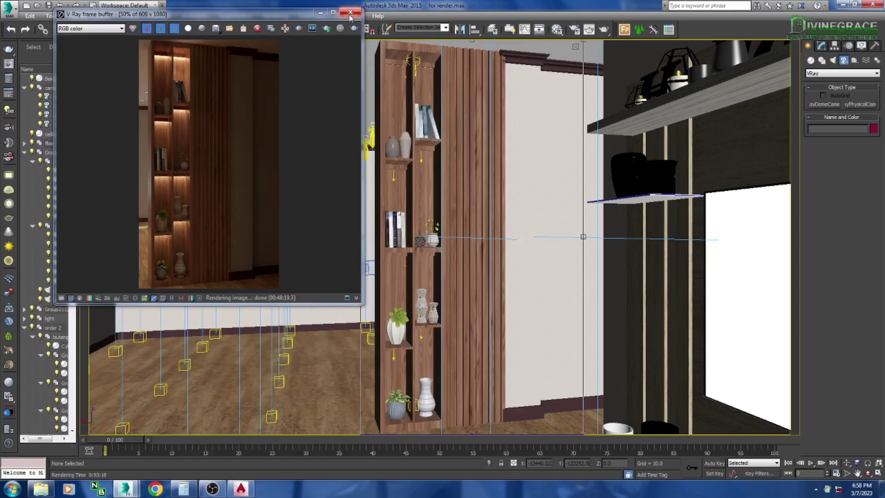
{"action": "left_click", "coordinate": [351, 13]}
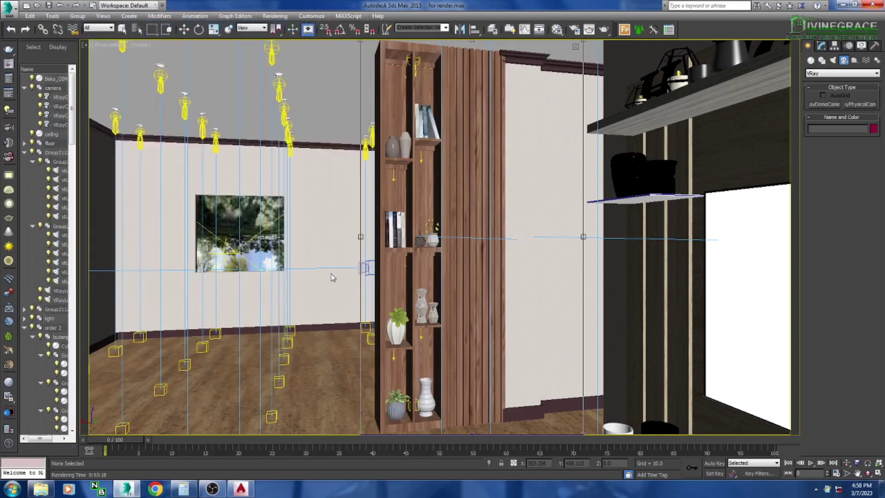
{"action": "key", "text": "alt+F4"}
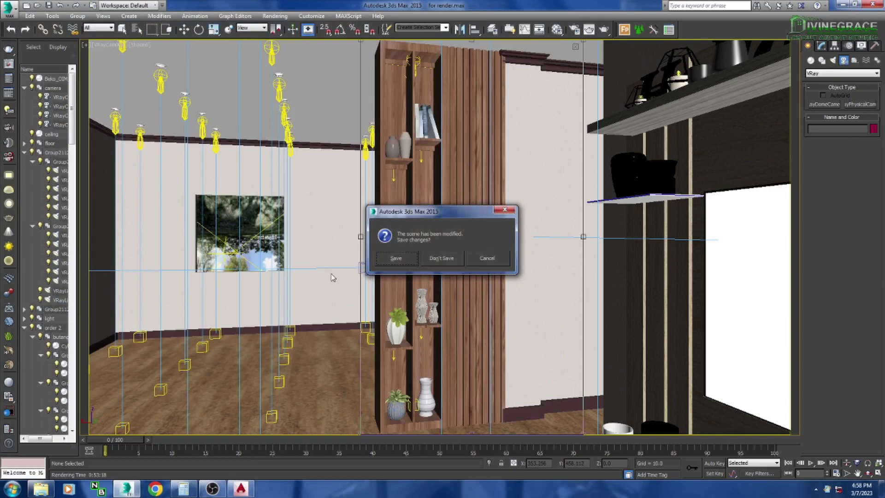
{"action": "left_click", "coordinate": [405, 261]}
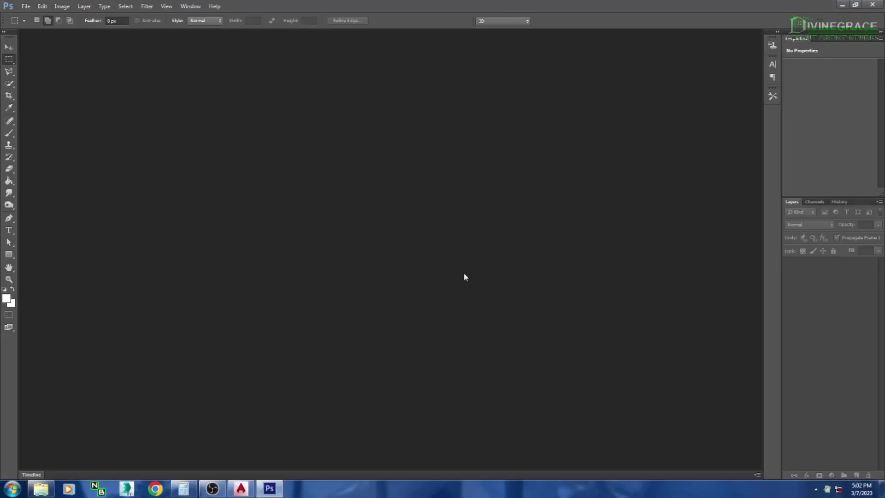
Step: Open the TV-wall PSD from the First Sala folder
{"action": "left_click", "coordinate": [25, 6]}
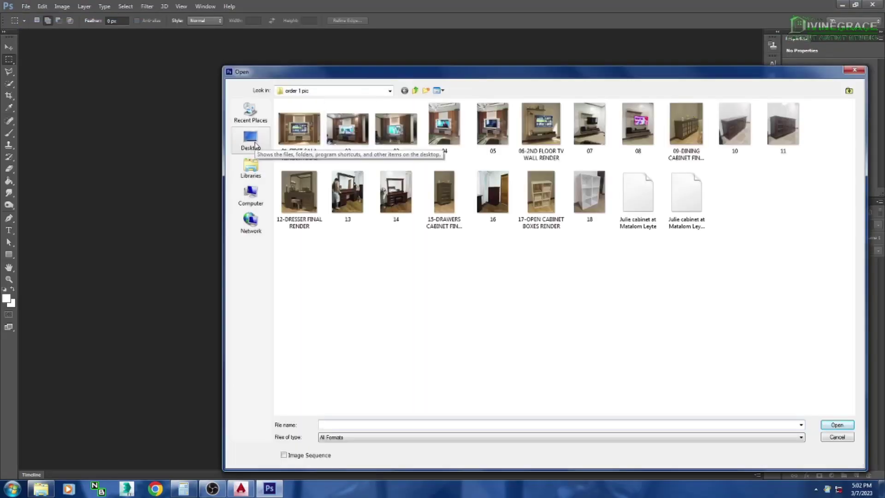
{"action": "left_click", "coordinate": [415, 90]}
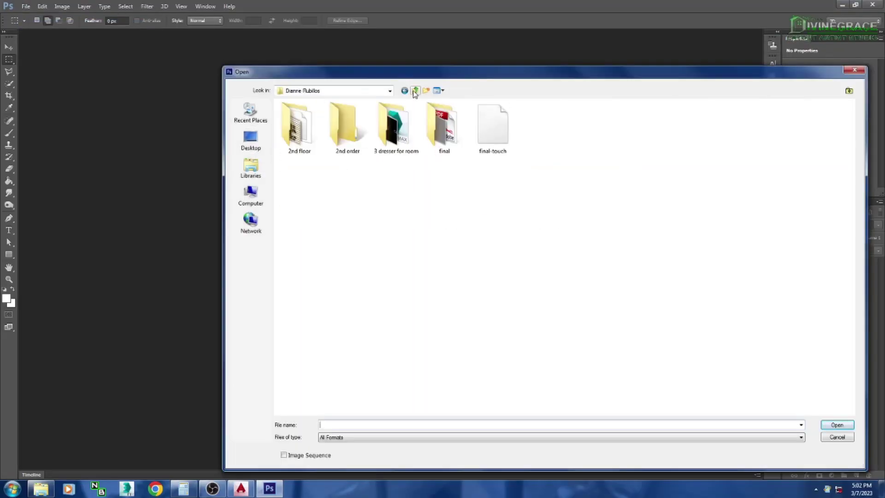
{"action": "double_click", "coordinate": [383, 134]}
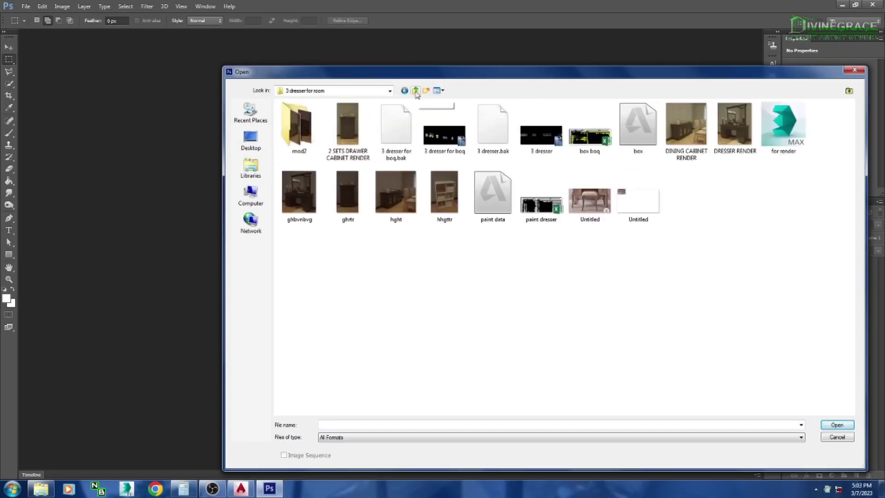
{"action": "double_click", "coordinate": [295, 137]}
{"action": "left_click", "coordinate": [415, 90]}
{"action": "left_click", "coordinate": [415, 90]}
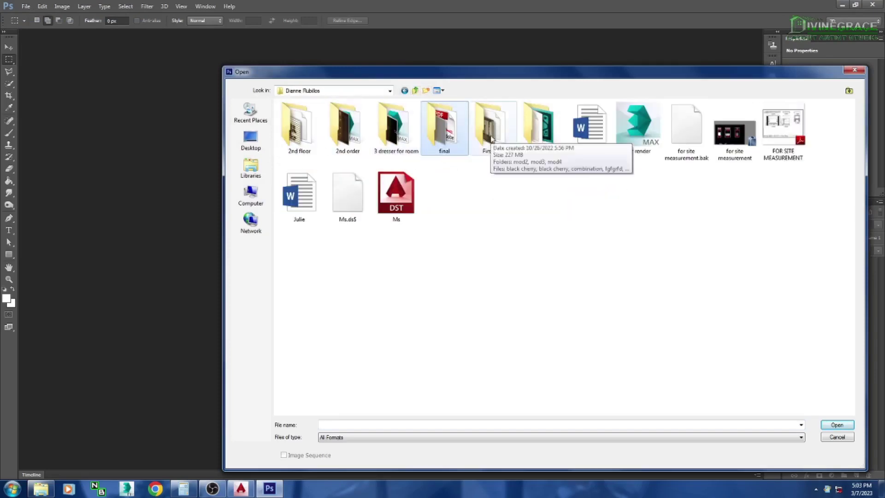
{"action": "double_click", "coordinate": [445, 130]}
{"action": "double_click", "coordinate": [638, 126]}
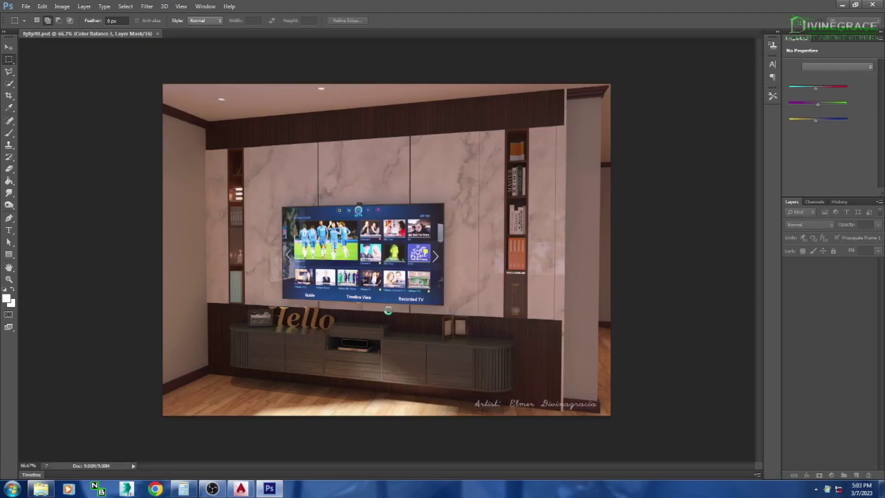
Step: Open render 1 and render 2 together from the 2nd order folder
{"action": "left_click", "coordinate": [25, 6]}
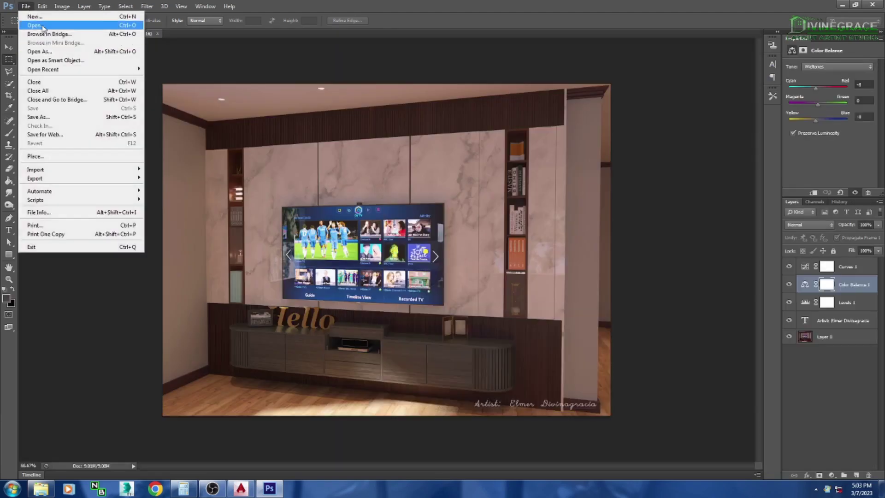
{"action": "left_click", "coordinate": [43, 27]}
{"action": "left_click", "coordinate": [415, 91]}
{"action": "double_click", "coordinate": [347, 128]}
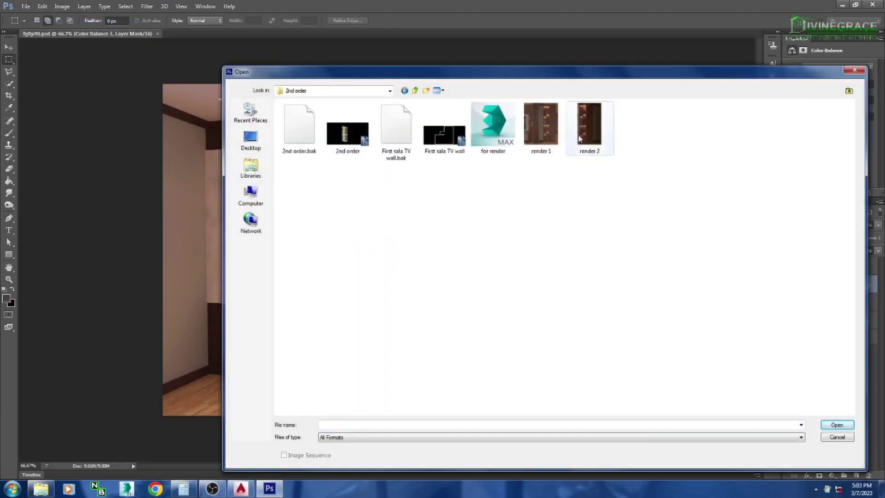
{"action": "left_click", "coordinate": [540, 124]}
{"action": "left_click", "coordinate": [580, 138], "text": "shift"}
{"action": "left_click", "coordinate": [836, 425]}
Step: Copy the Curves, Color Balance, Levels and signature layers from the PSD into the render
{"action": "key", "text": "ctrl+Tab"}
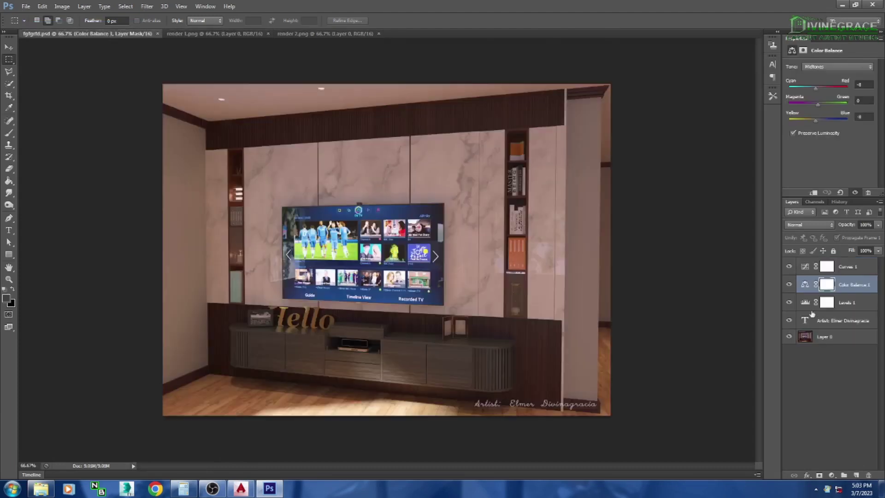
{"action": "left_click", "coordinate": [849, 267]}
{"action": "left_click", "coordinate": [842, 320], "text": "shift"}
{"action": "left_click", "coordinate": [9, 46]}
{"action": "left_click_drag", "start_coordinate": [558, 404], "coordinate": [474, 329]}
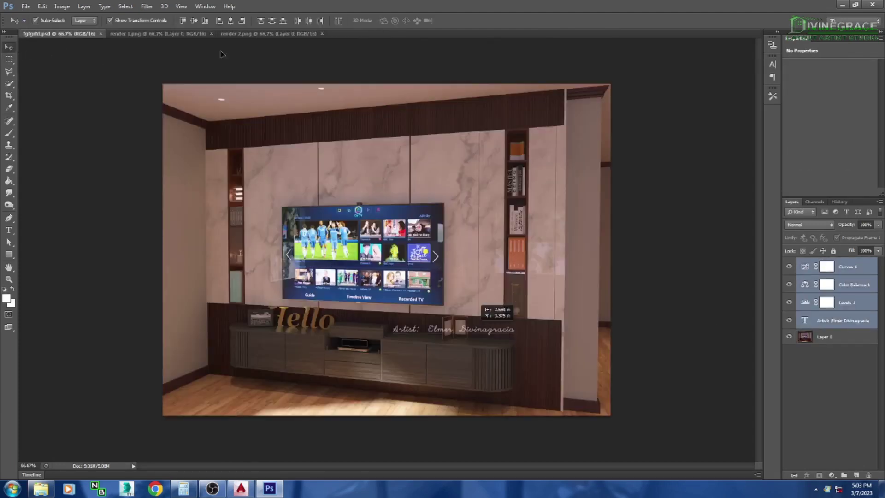
{"action": "mouse_move", "coordinate": [220, 54]}
{"action": "left_mouse_down"}
{"action": "mouse_move", "coordinate": [325, 261]}
{"action": "mouse_move", "coordinate": [466, 406]}
{"action": "mouse_move", "coordinate": [461, 376]}
{"action": "mouse_move", "coordinate": [442, 413]}
{"action": "left_mouse_up"}
Step: Set the signature text layer's opacity to 25% in Blending Options
{"action": "right_click", "coordinate": [832, 322]}
{"action": "left_click", "coordinate": [724, 108]}
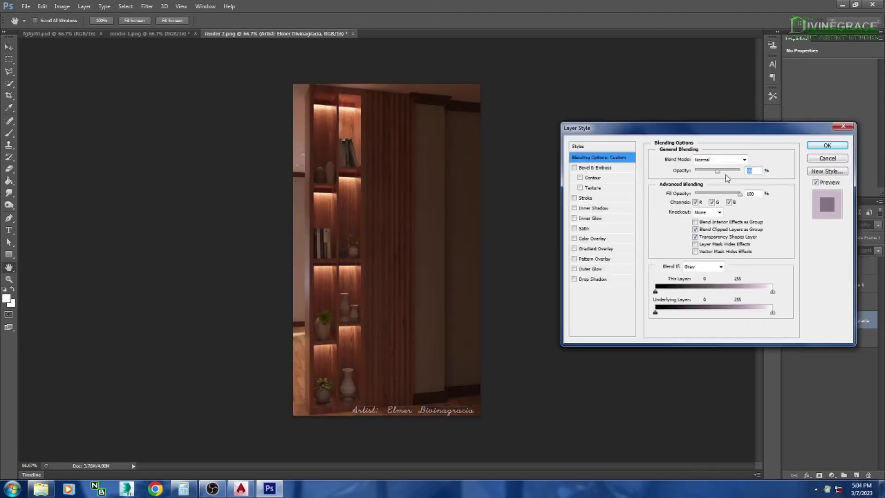
{"action": "type", "text": "25"}
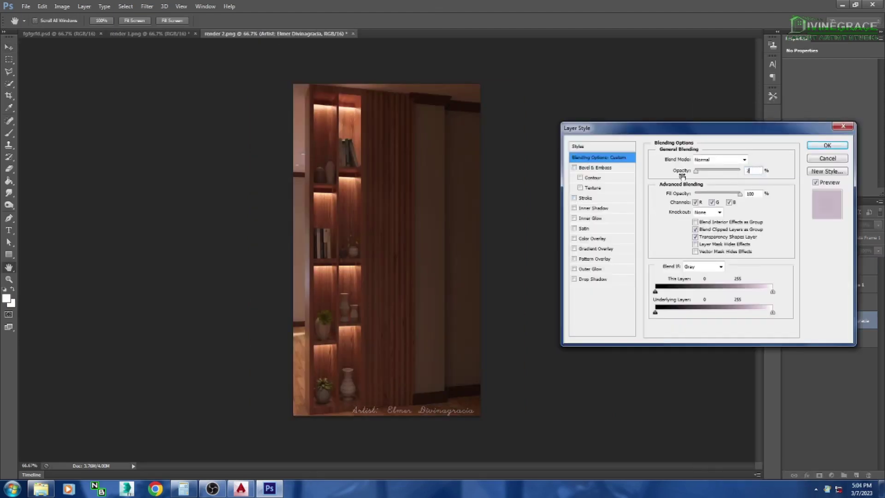
{"action": "left_click", "coordinate": [839, 145]}
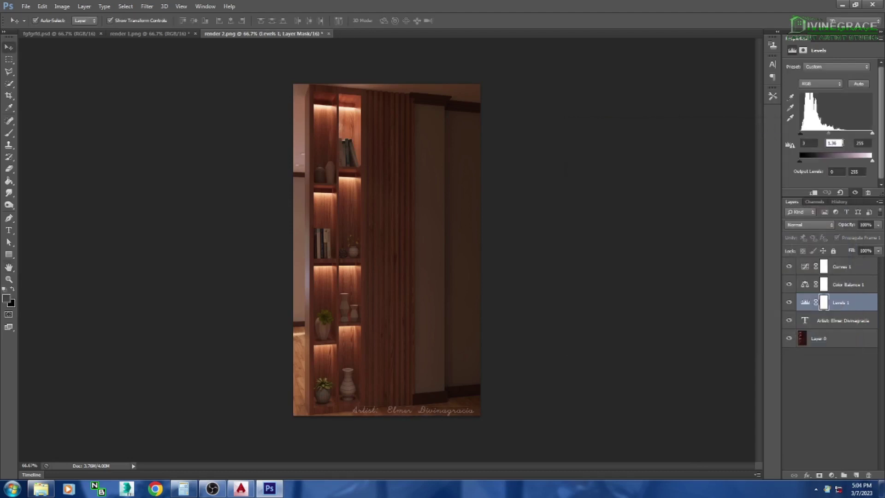
Step: Lift the Curves shadows slightly and set the Levels midtone to 0.8
{"action": "left_click", "coordinate": [843, 269]}
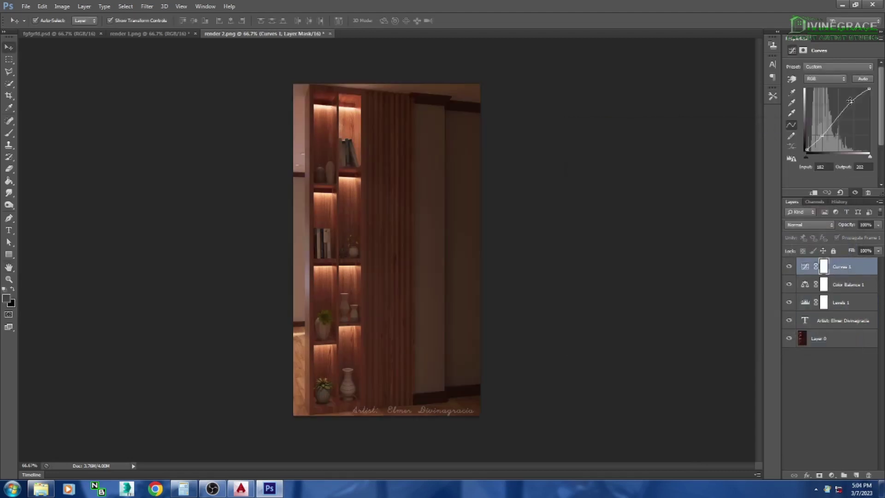
{"action": "left_click_drag", "start_coordinate": [823, 137], "coordinate": [821, 135]}
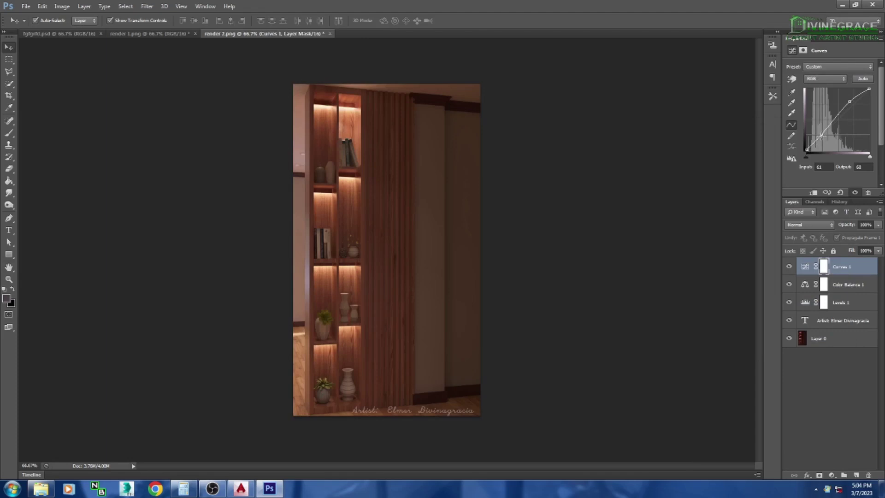
{"action": "left_click", "coordinate": [856, 304]}
{"action": "left_click", "coordinate": [839, 142]}
{"action": "type", "text": "0.8"}
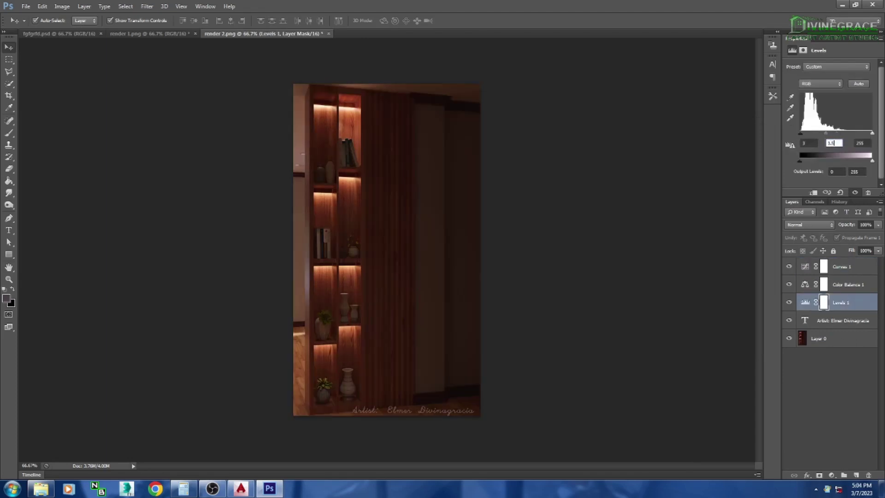
{"action": "key", "text": "Return"}
Step: Set render 1's signature opacity to 20% and close the TV-wall PSD
{"action": "left_click", "coordinate": [147, 33]}
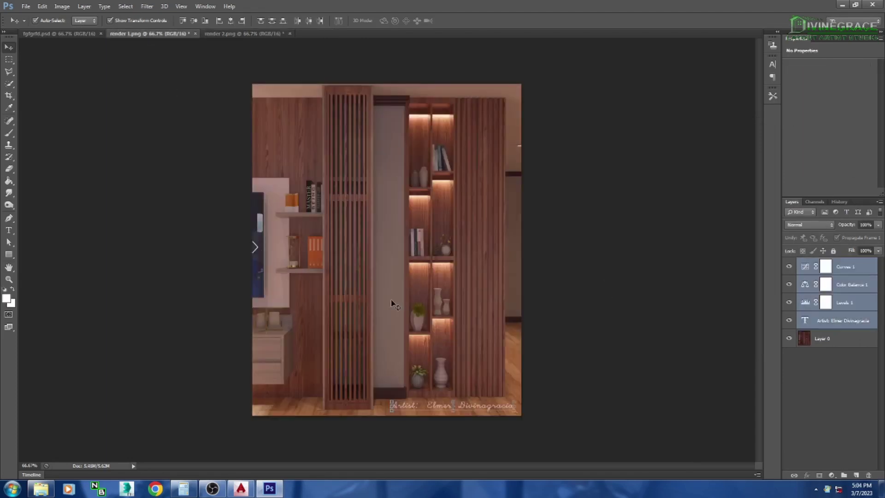
{"action": "double_click", "coordinate": [862, 320]}
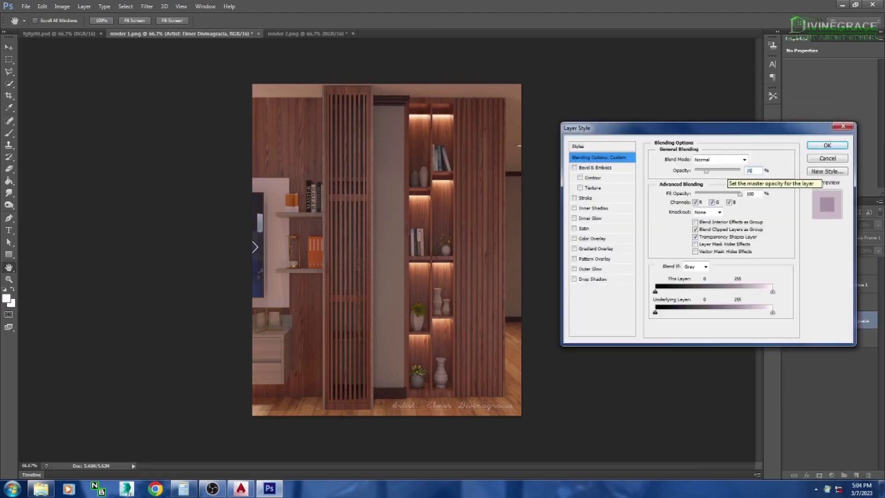
{"action": "type", "text": "20"}
{"action": "left_click", "coordinate": [819, 149]}
{"action": "left_click", "coordinate": [100, 33]}
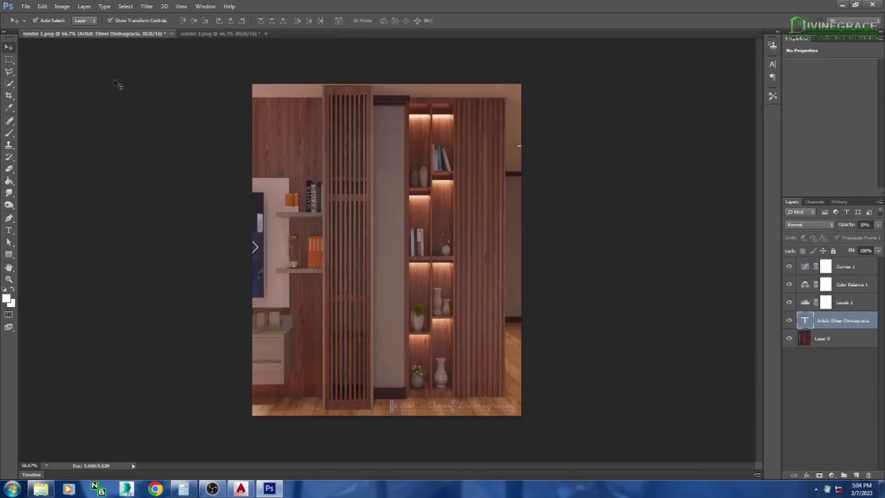
Step: Save render 1 as a JPEG
{"action": "left_click", "coordinate": [26, 6]}
{"action": "left_click", "coordinate": [51, 114]}
{"action": "left_click", "coordinate": [562, 358]}
{"action": "left_click", "coordinate": [350, 402]}
{"action": "left_click", "coordinate": [843, 345]}
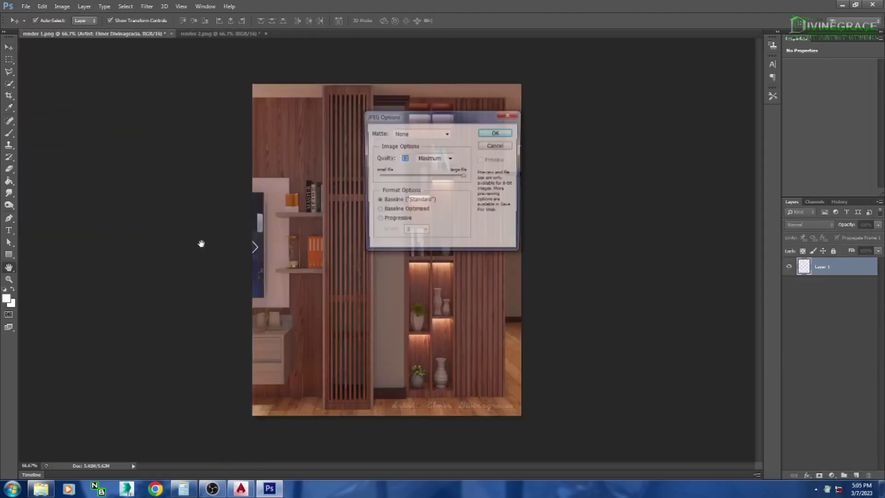
{"action": "key", "text": "Return"}
Step: Switch to render 2 and browse the JPEG-filtered Open dialog for its file
{"action": "left_click", "coordinate": [196, 34]}
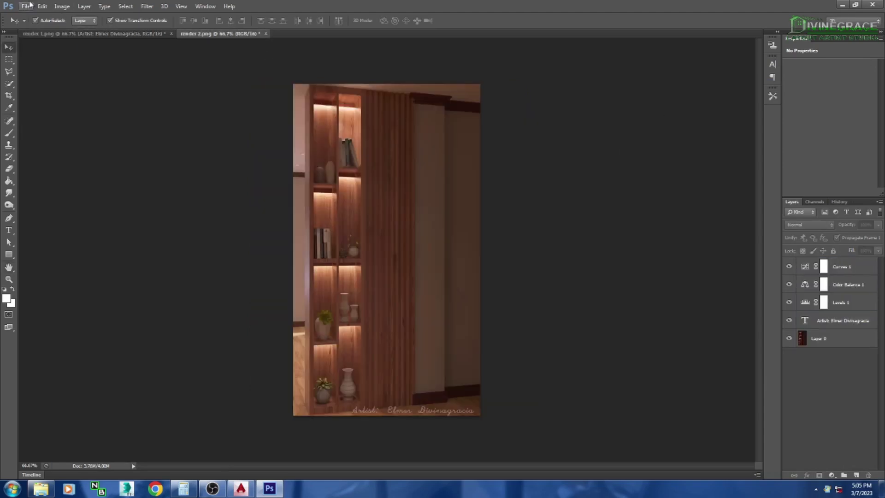
{"action": "left_click", "coordinate": [25, 6]}
{"action": "left_click", "coordinate": [46, 54]}
{"action": "left_click", "coordinate": [429, 442]}
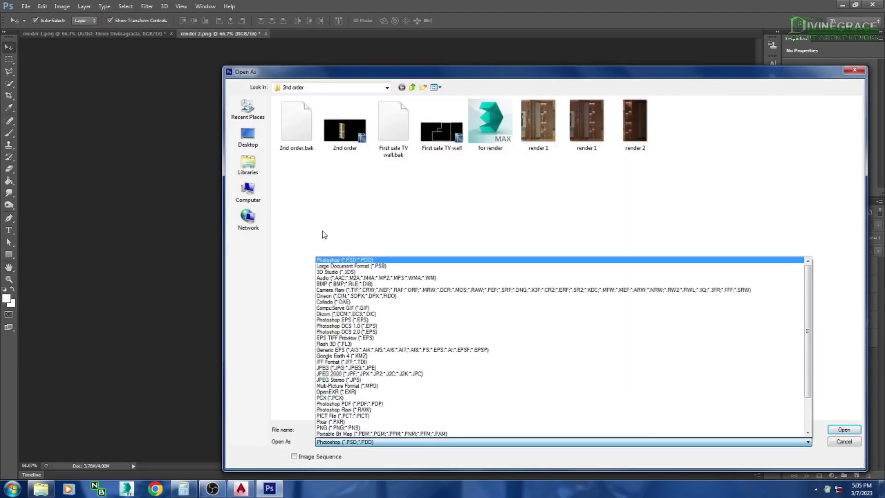
{"action": "left_click", "coordinate": [421, 441]}
{"action": "left_click", "coordinate": [373, 367]}
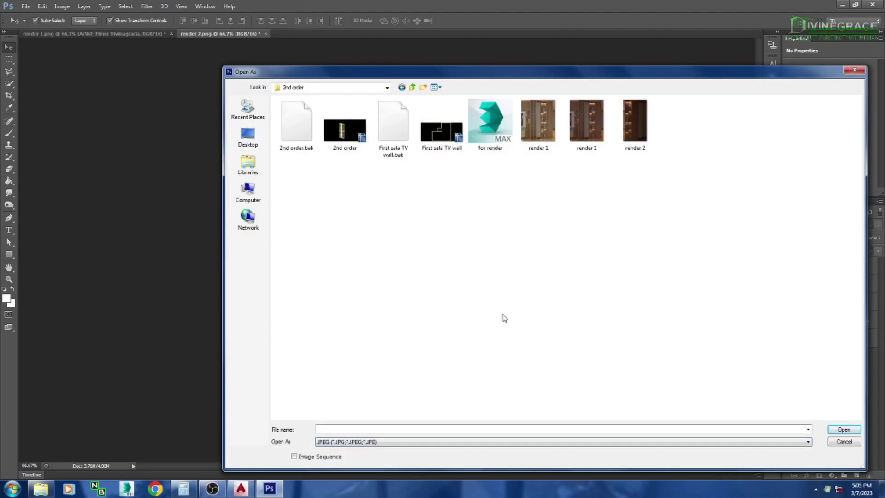
{"action": "left_click", "coordinate": [635, 121]}
{"action": "key", "text": "Return"}
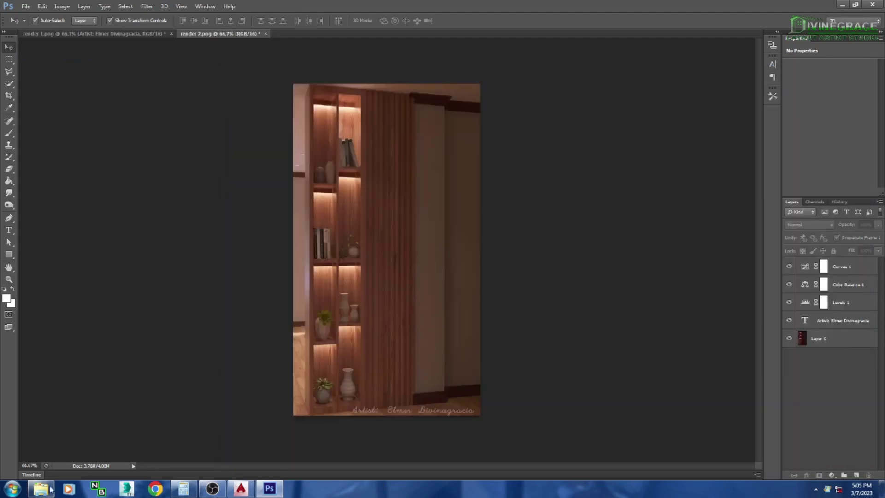
Step: Open the 2nd order folder in File Explorer, then return to Photoshop
{"action": "left_click", "coordinate": [51, 490]}
{"action": "double_click", "coordinate": [95, 75]}
{"action": "double_click", "coordinate": [752, 69]}
{"action": "left_click", "coordinate": [161, 77]}
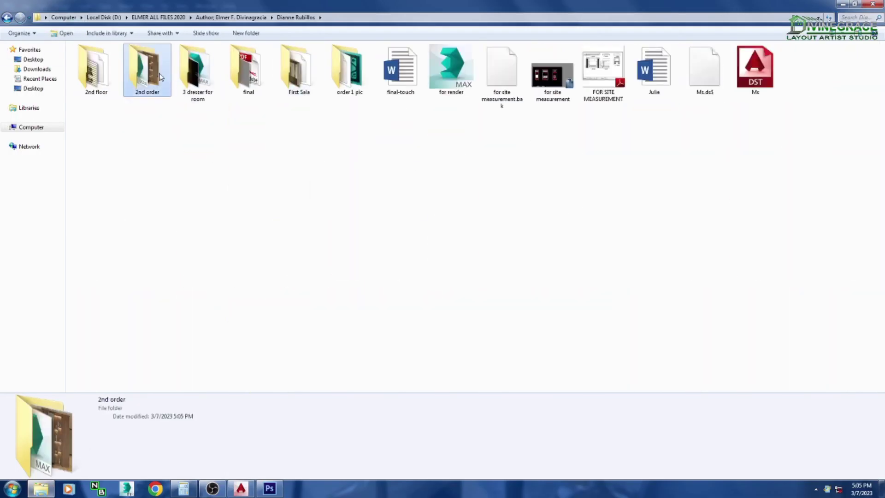
{"action": "double_click", "coordinate": [161, 77]}
{"action": "left_click", "coordinate": [269, 488]}
Step: Save render 2 as a JPEG and open render 1 in Windows Photo Viewer
{"action": "left_click", "coordinate": [26, 6]}
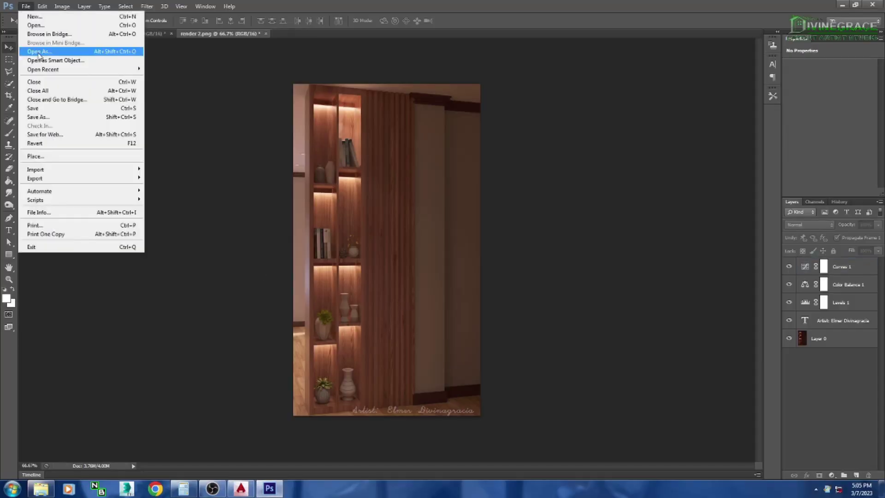
{"action": "left_click", "coordinate": [38, 116]}
{"action": "left_click", "coordinate": [562, 358]}
{"action": "left_click", "coordinate": [350, 398]}
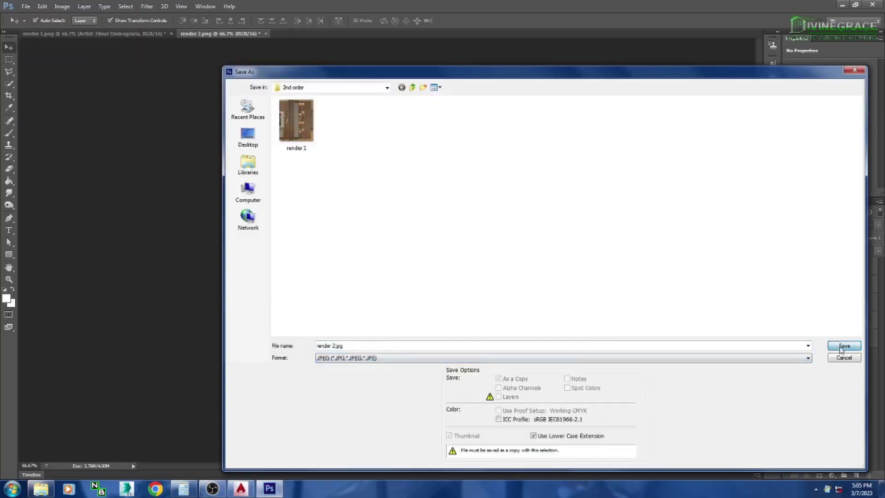
{"action": "left_click", "coordinate": [844, 346]}
{"action": "left_click", "coordinate": [41, 488]}
{"action": "key", "text": "r"}
{"action": "key", "text": "Return"}
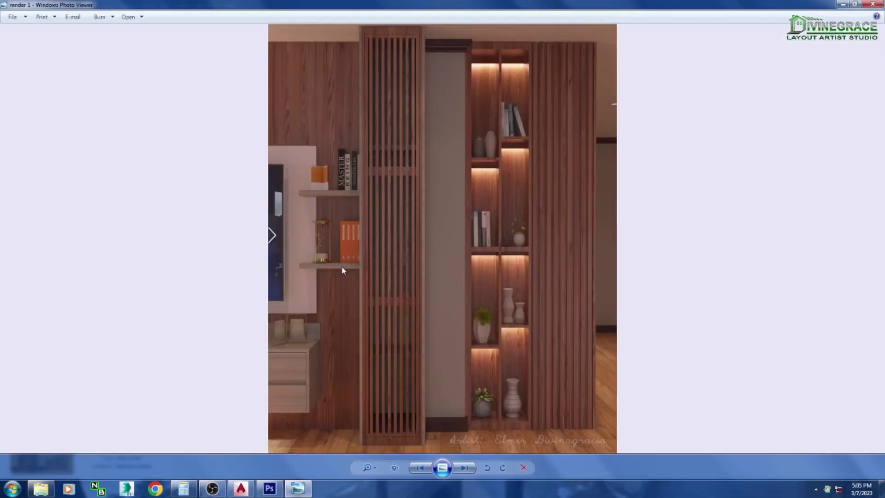